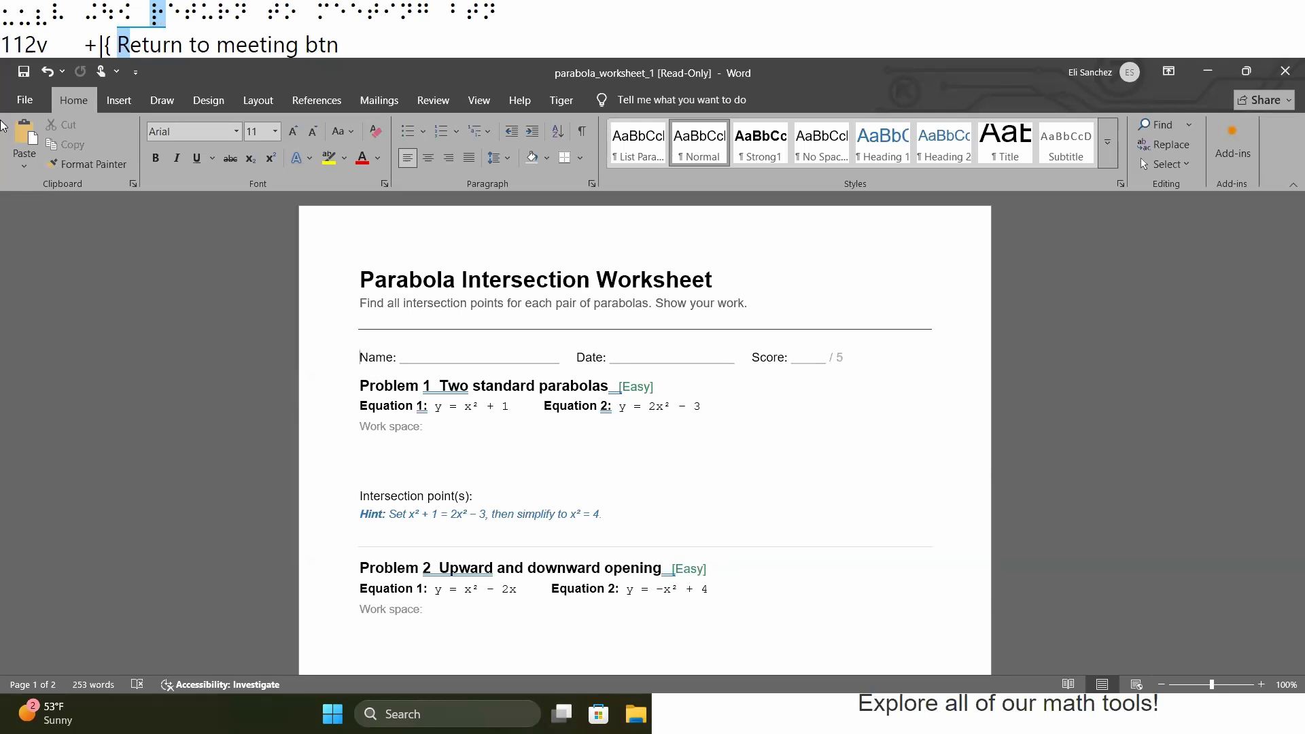
- Read Equation 1 and Equation 2 of Problem 1 in the parabola worksheet
key(Down)
key(ctrl+Right)
key(ctrl+Right)
key(Right)
key(ctrl+Right)
- Switch to the Chrome window showing the Desmos site and maximize it
key(alt+Tab)
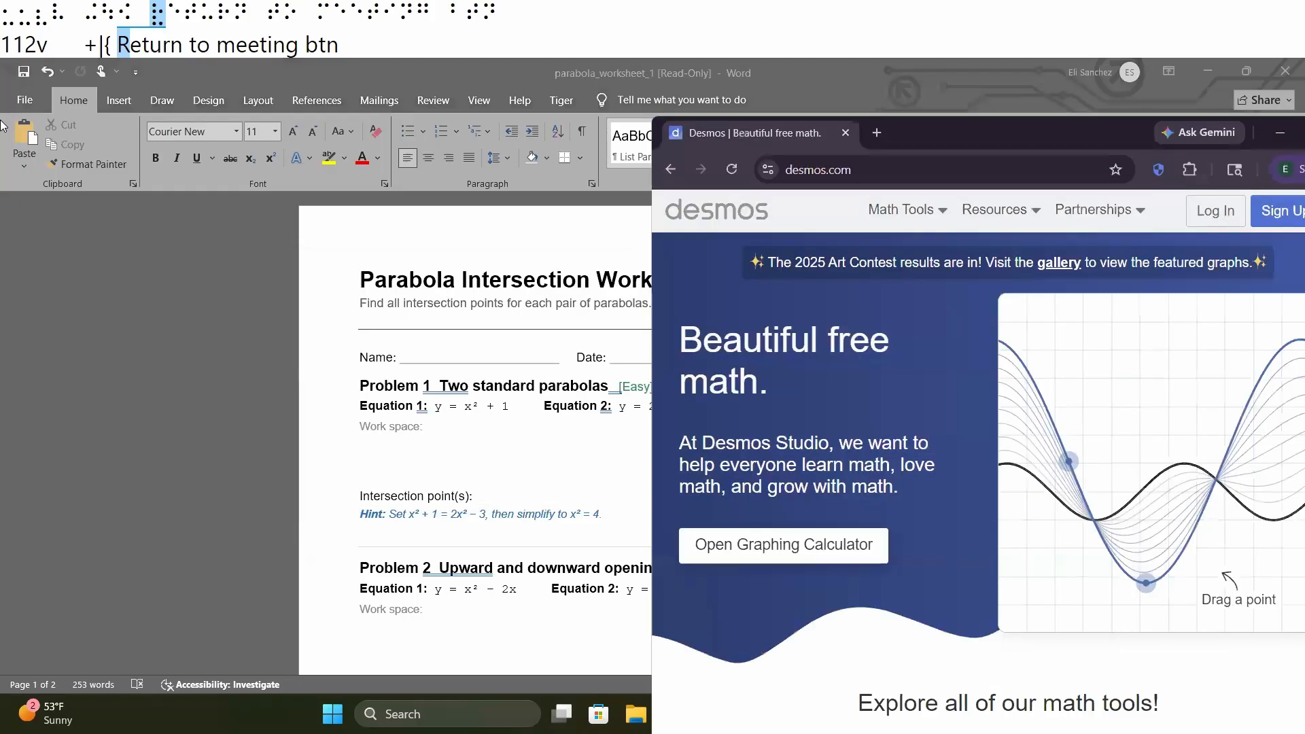
key(alt+space)
key(Up)
key(Up)
key(Up)
key(Up)
key(Up)
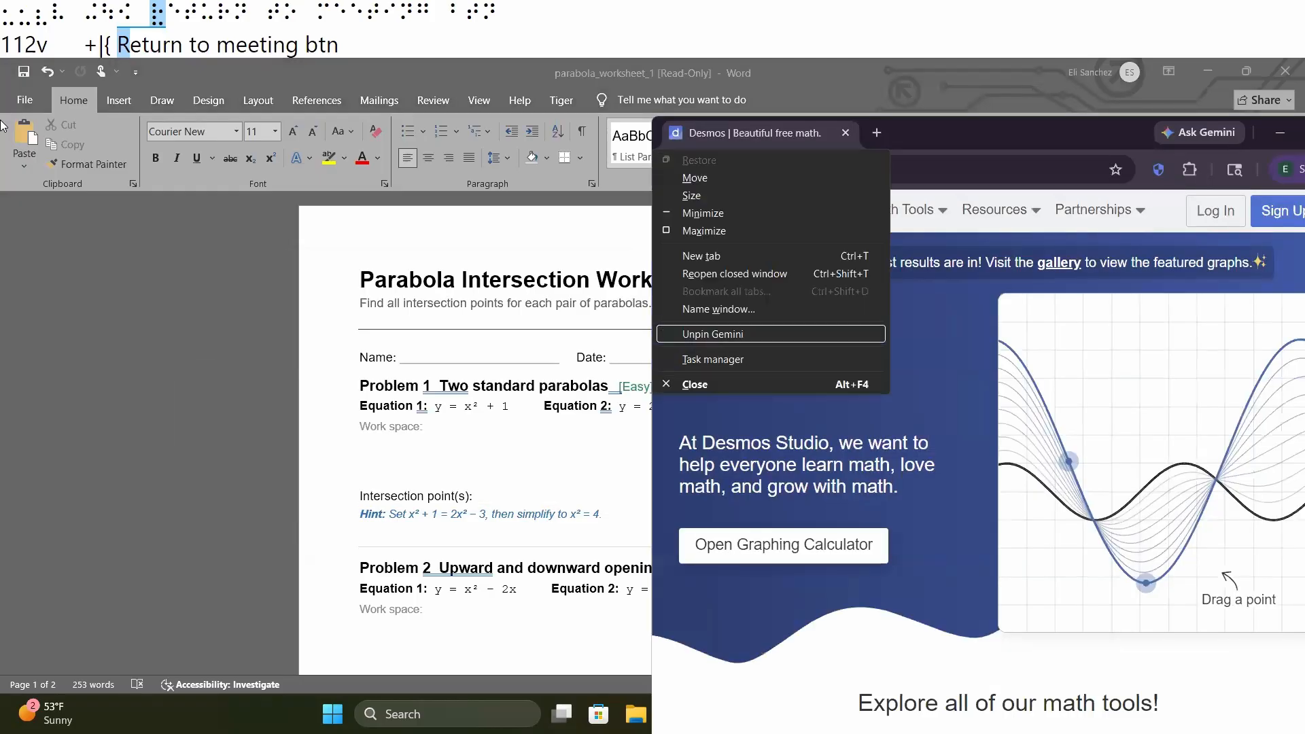
key(Up)
key(Up)
key(Up)
key(Up)
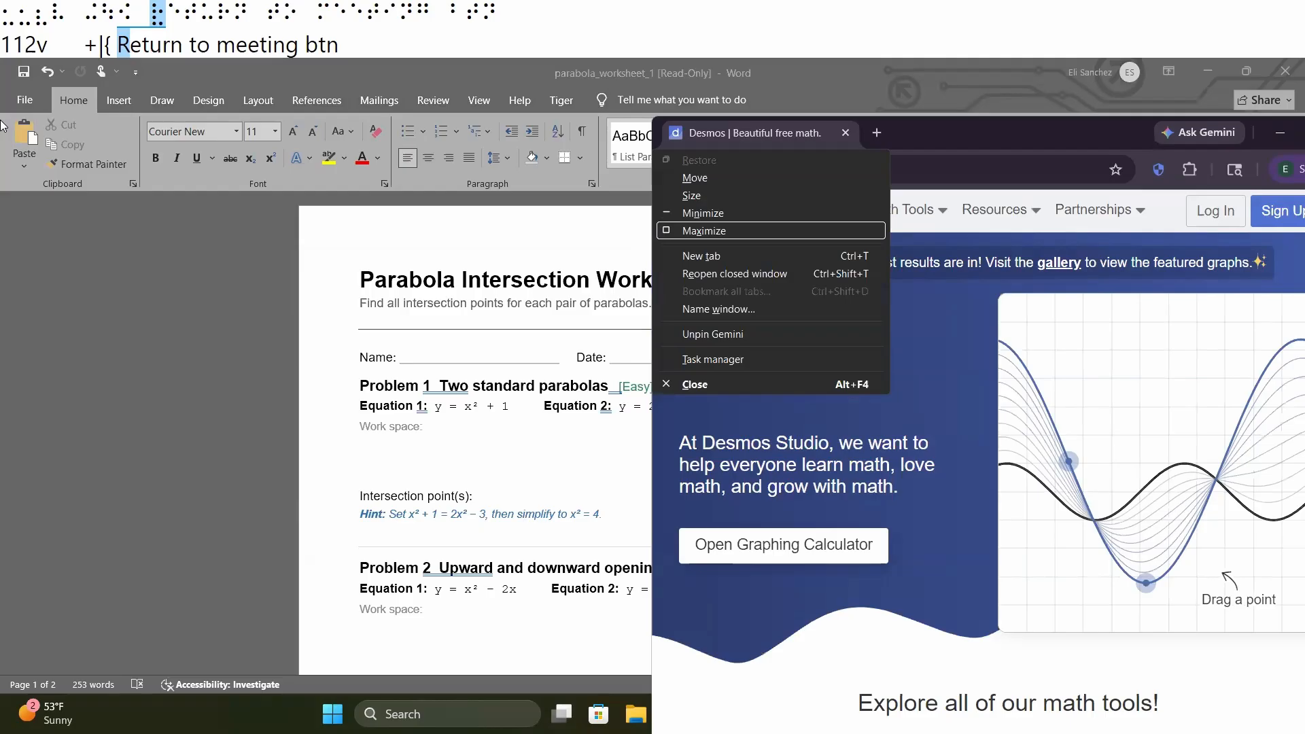
key(Down)
key(Return)
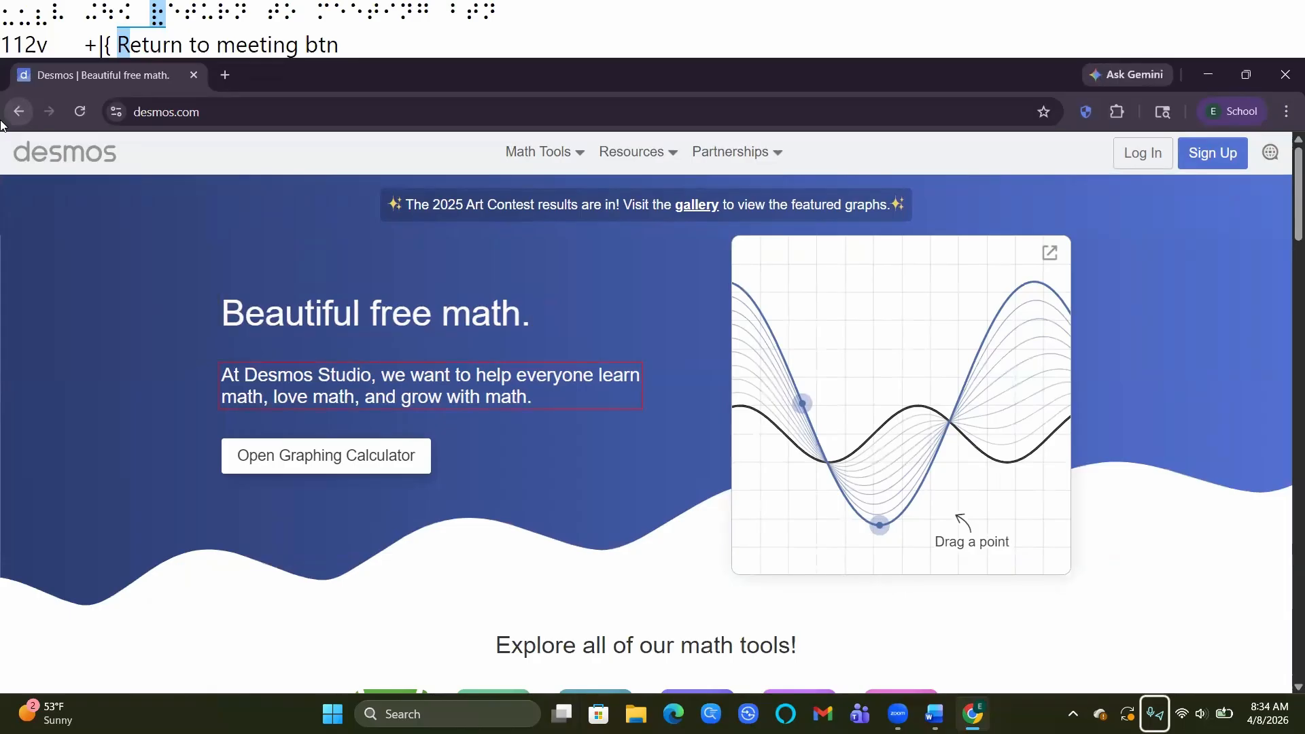
- Open the Desmos graphing calculator and enter x² + 1 as the first expression
key(Tab)
key(Return)
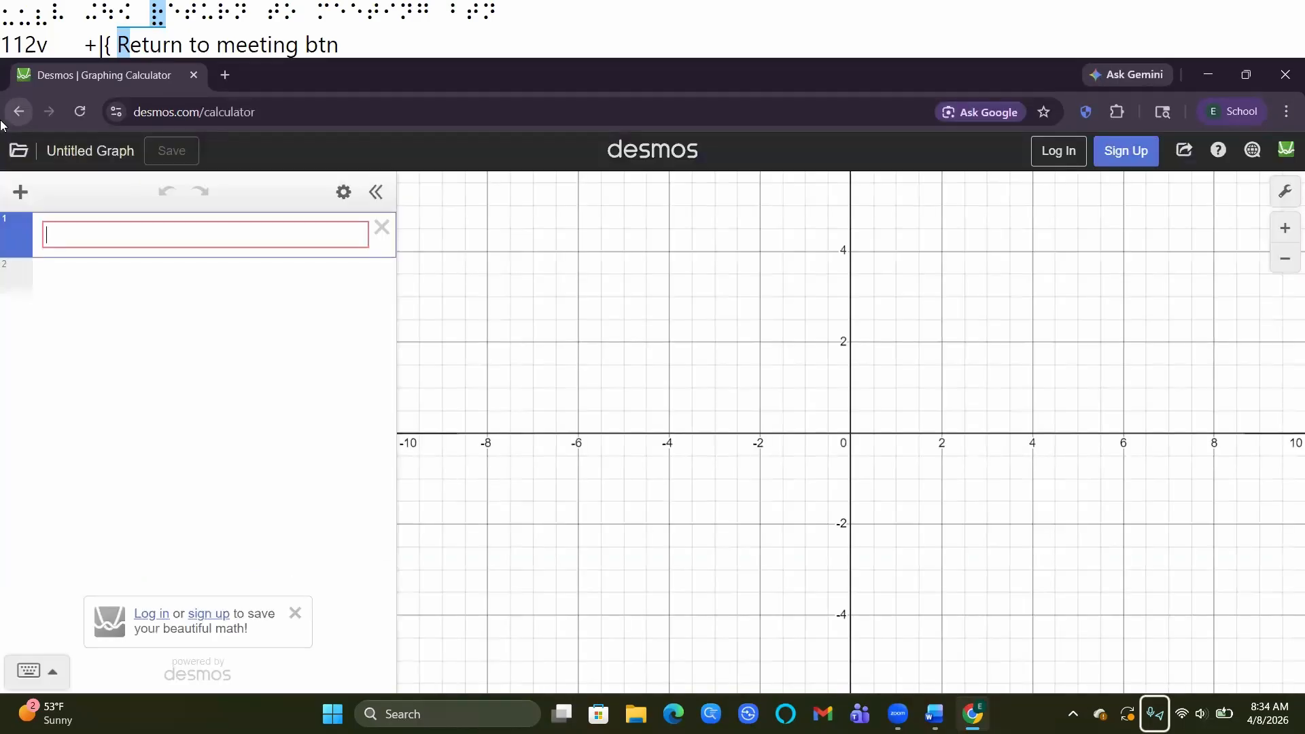
text(x)
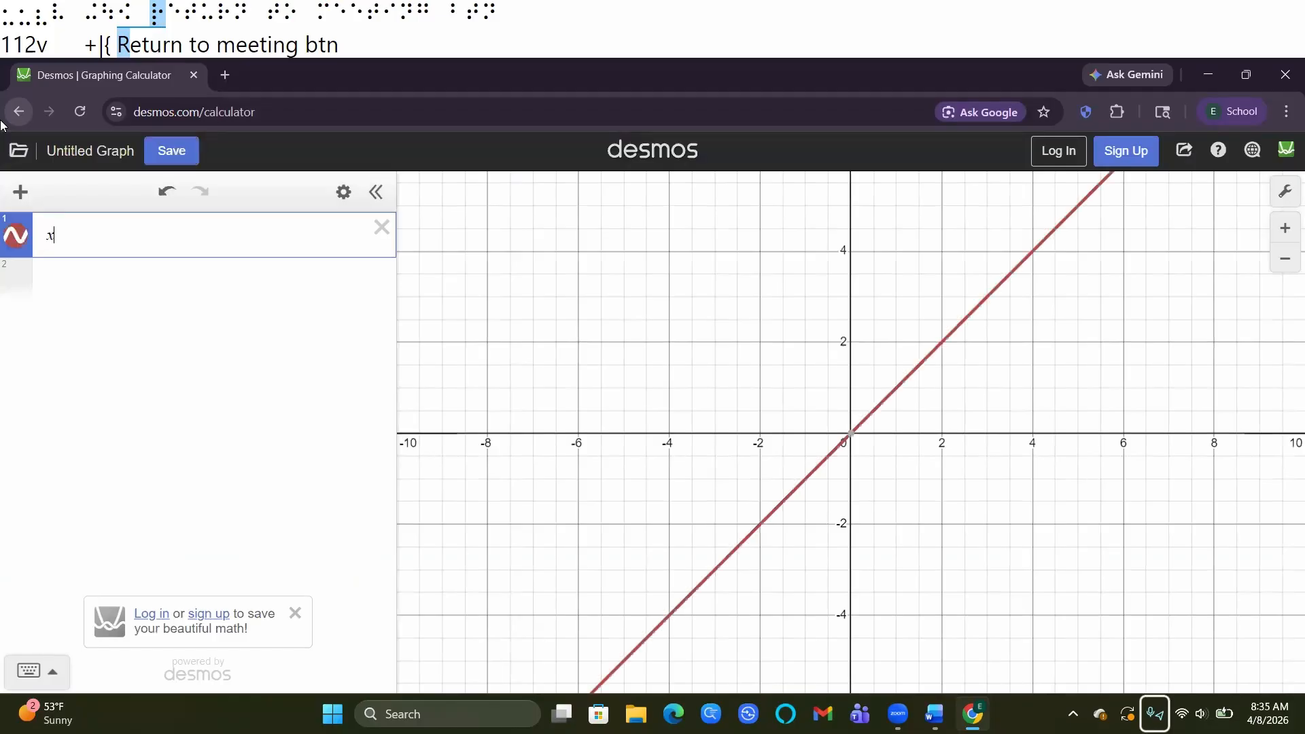
text(^2)
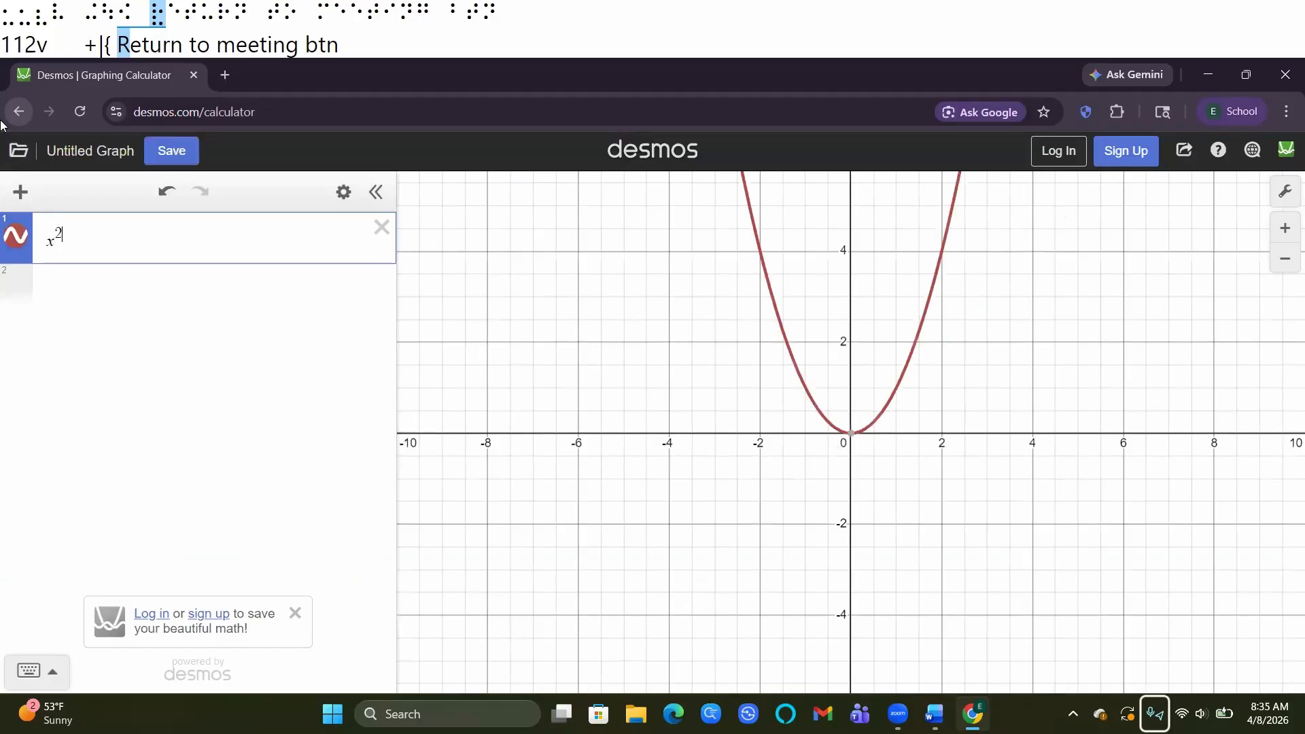
text(+)
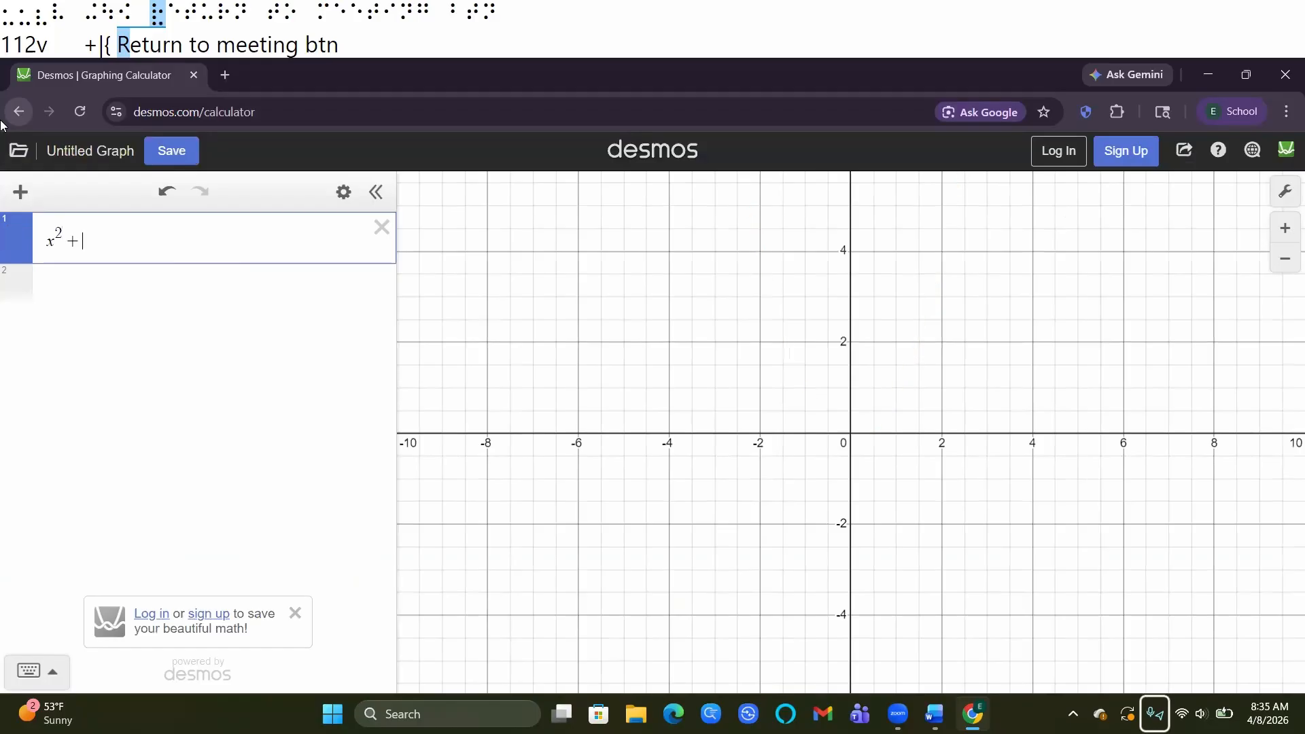
text(1)
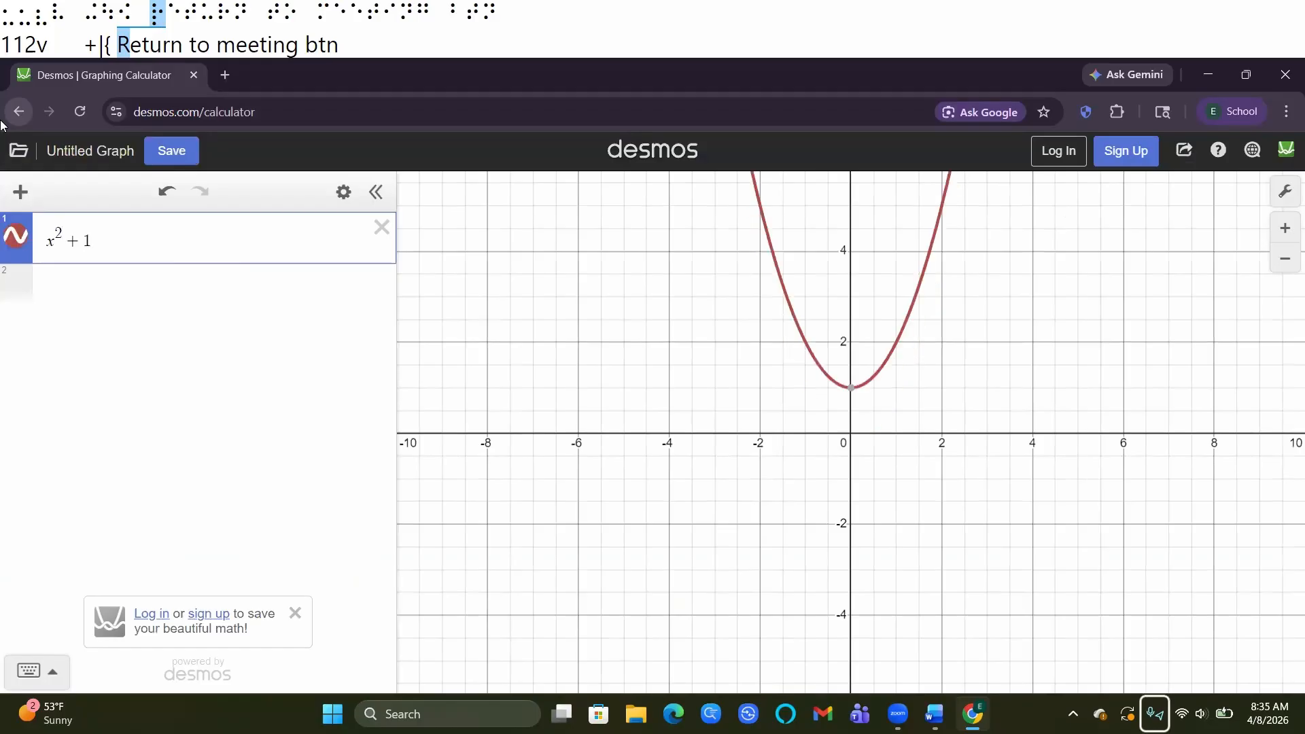
- Add 2x² − 3 as the second expression in the graphing calculator
key(Return)
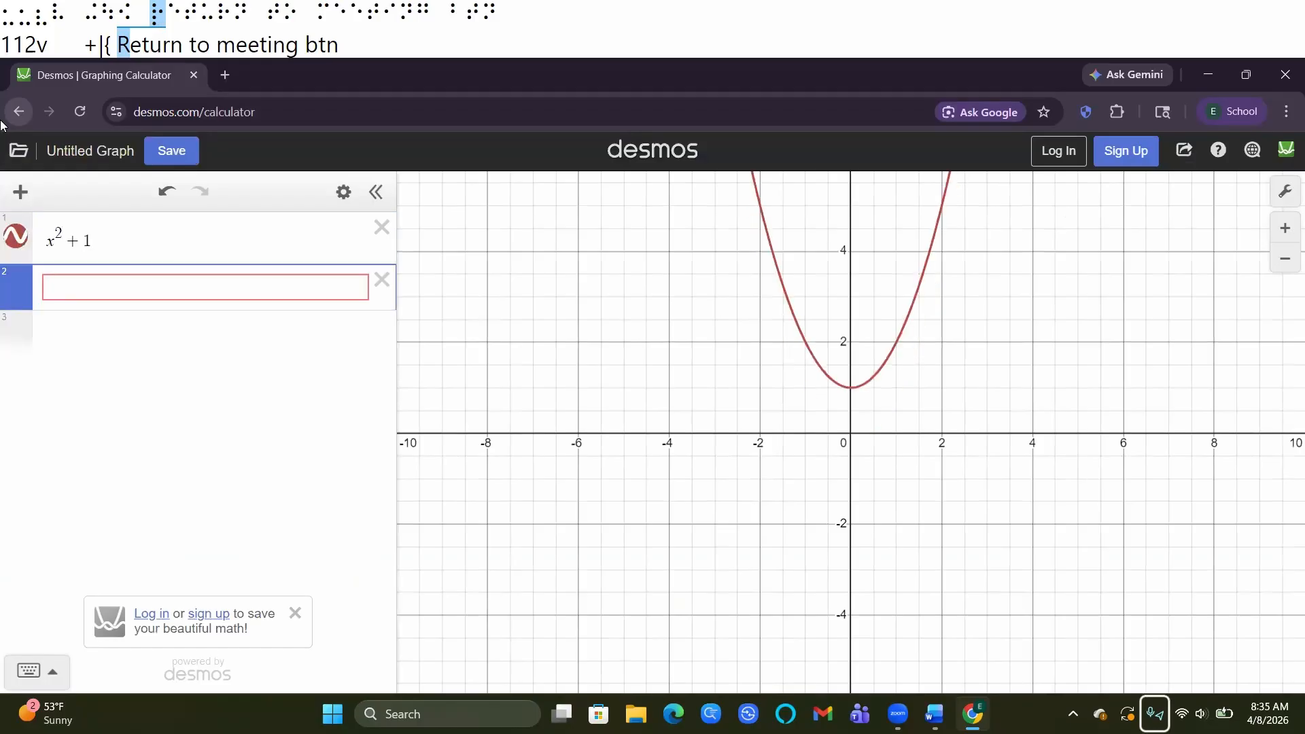
text(2x)
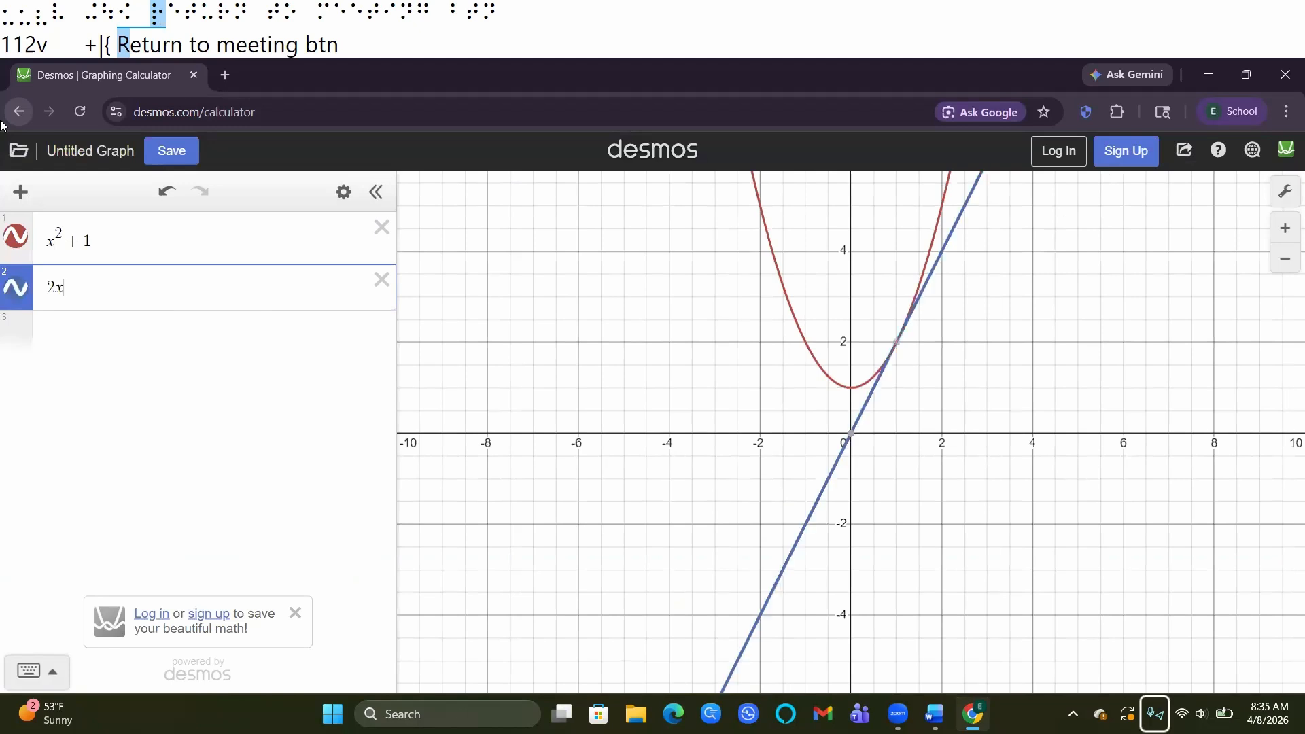
text(^2)
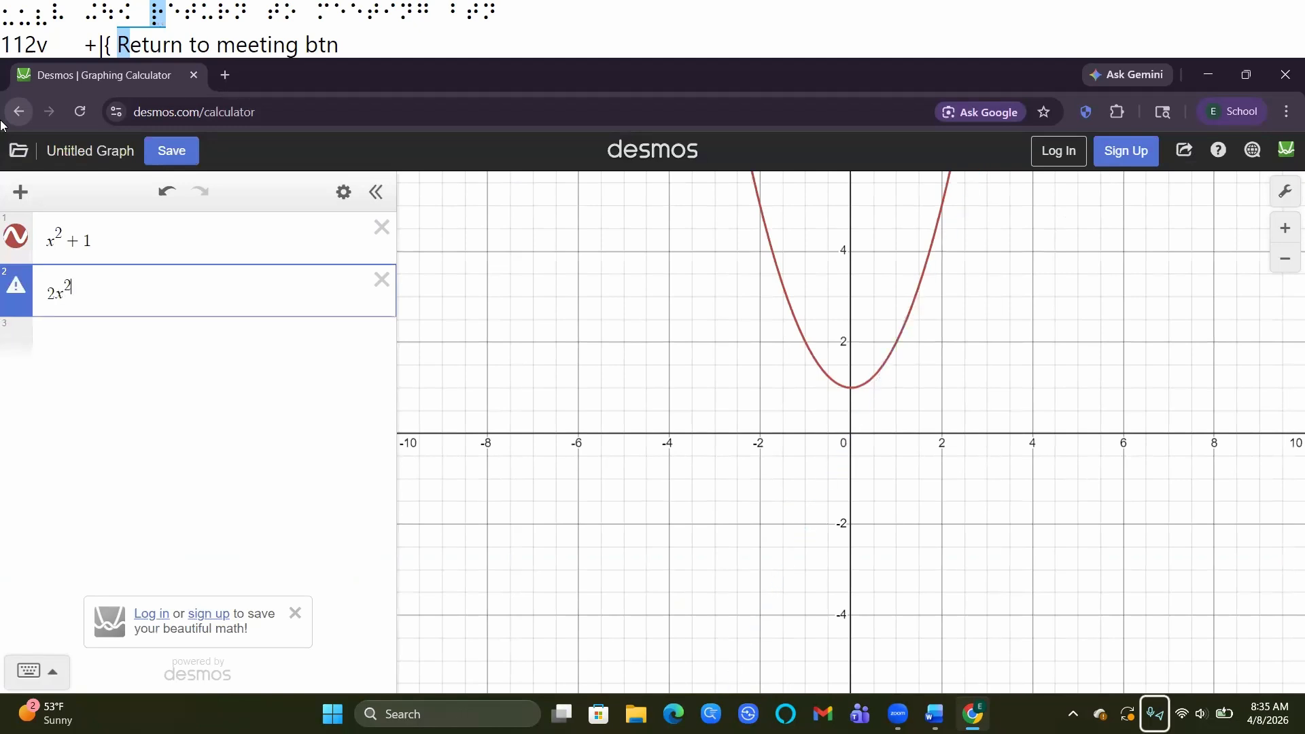
key(Right)
text(-3)
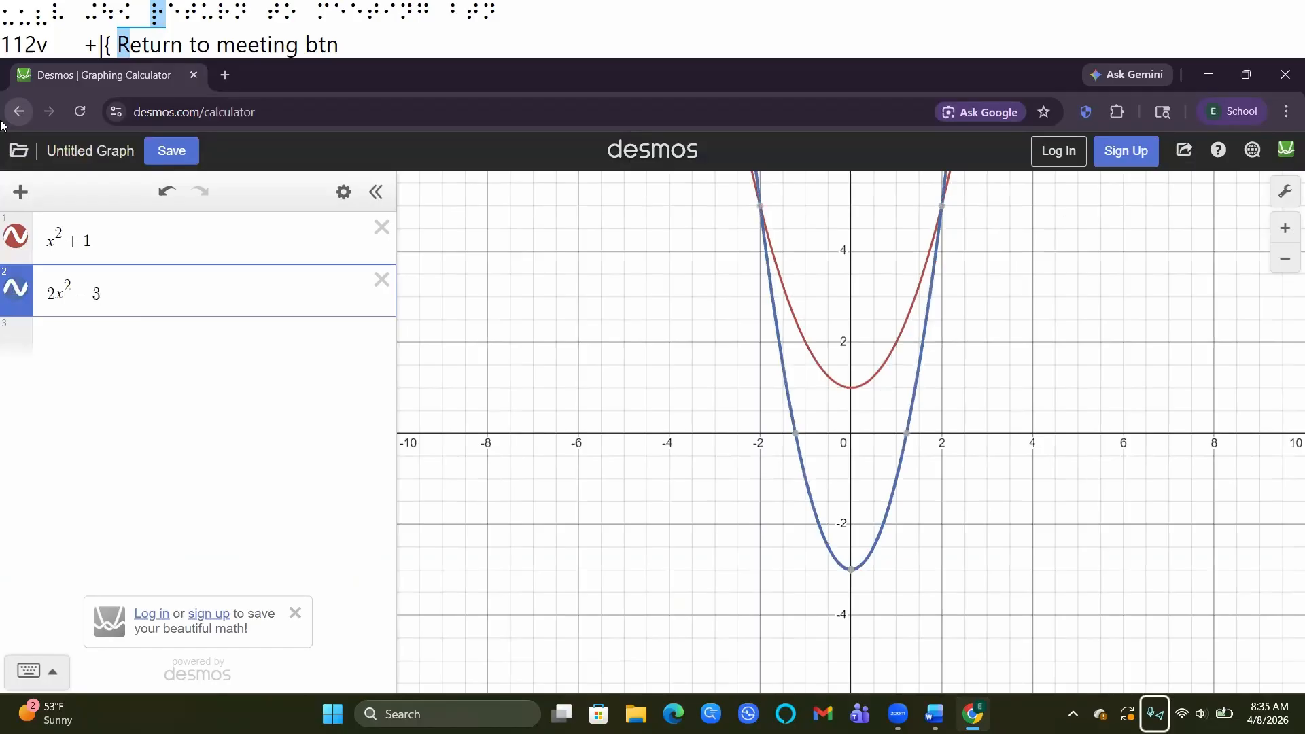
- Audio-trace the 2x² − 3 curve to its intersection with x² + 1 at positive x, and return to the worksheet in Word
key(alt+t)
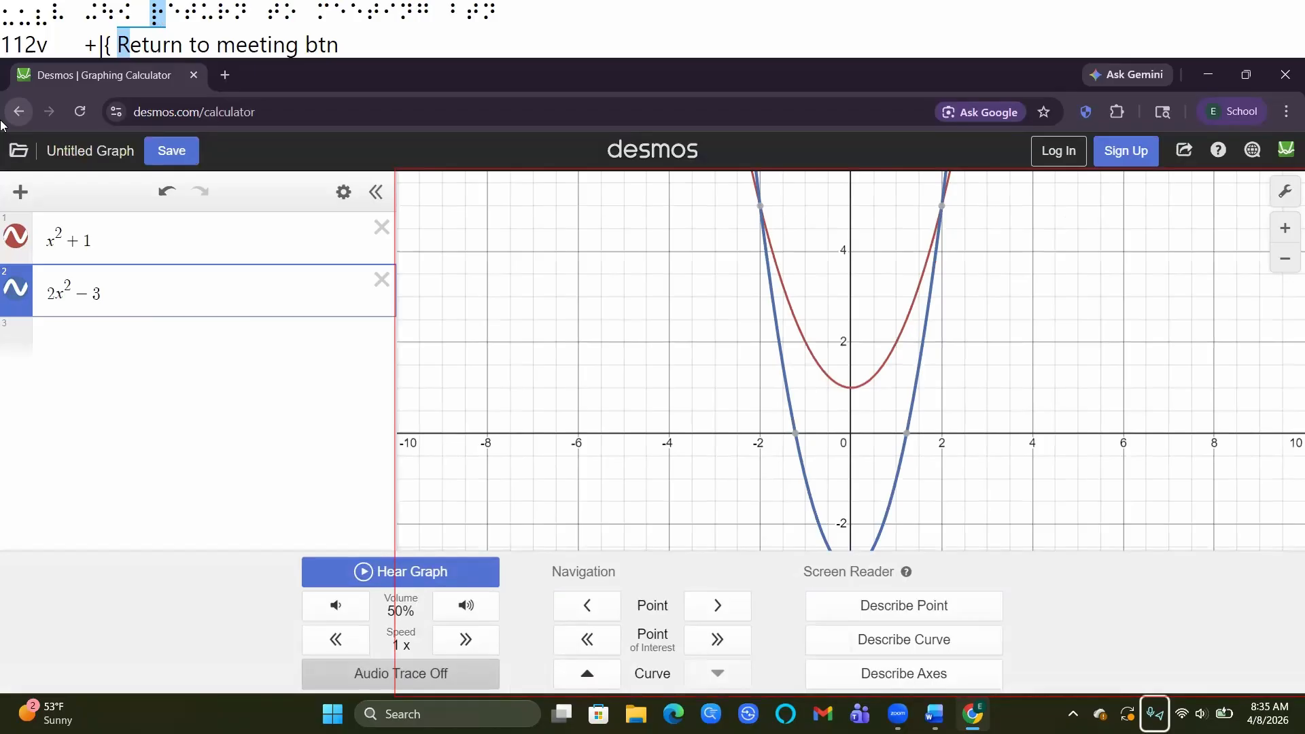
key(h)
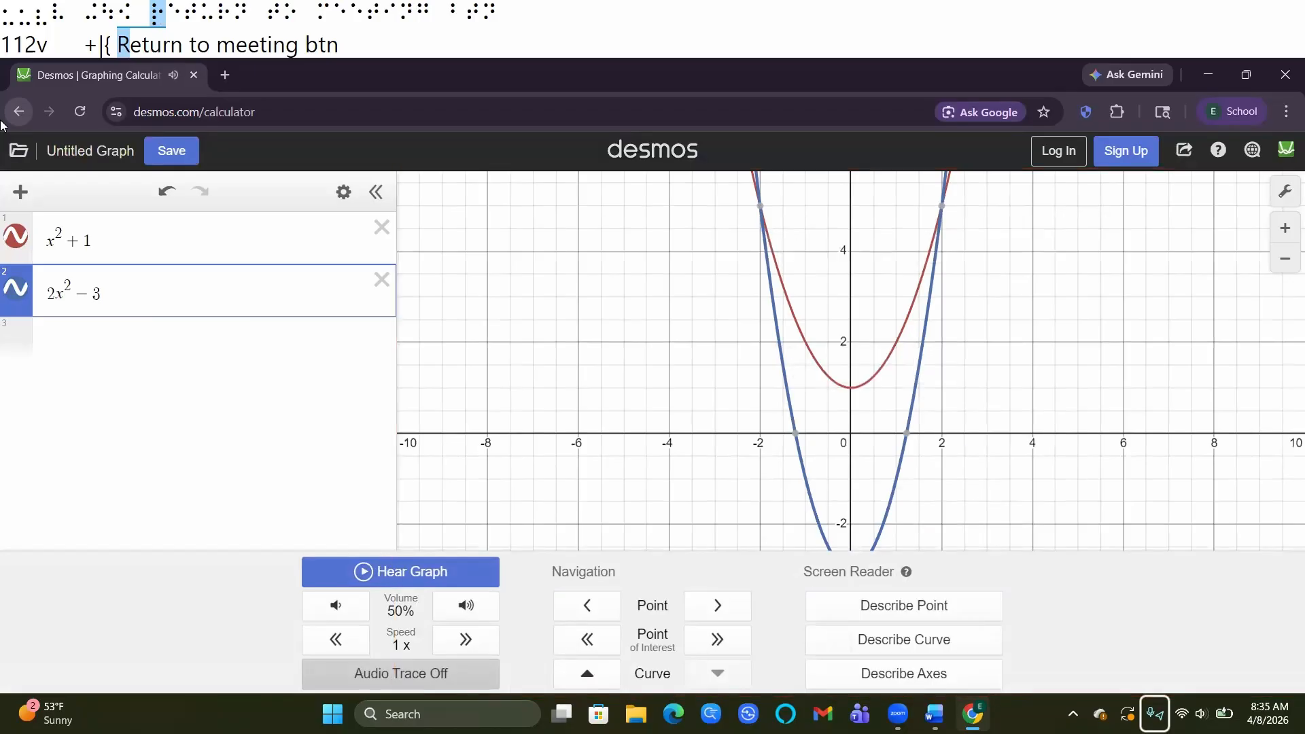
key(Page_Down)
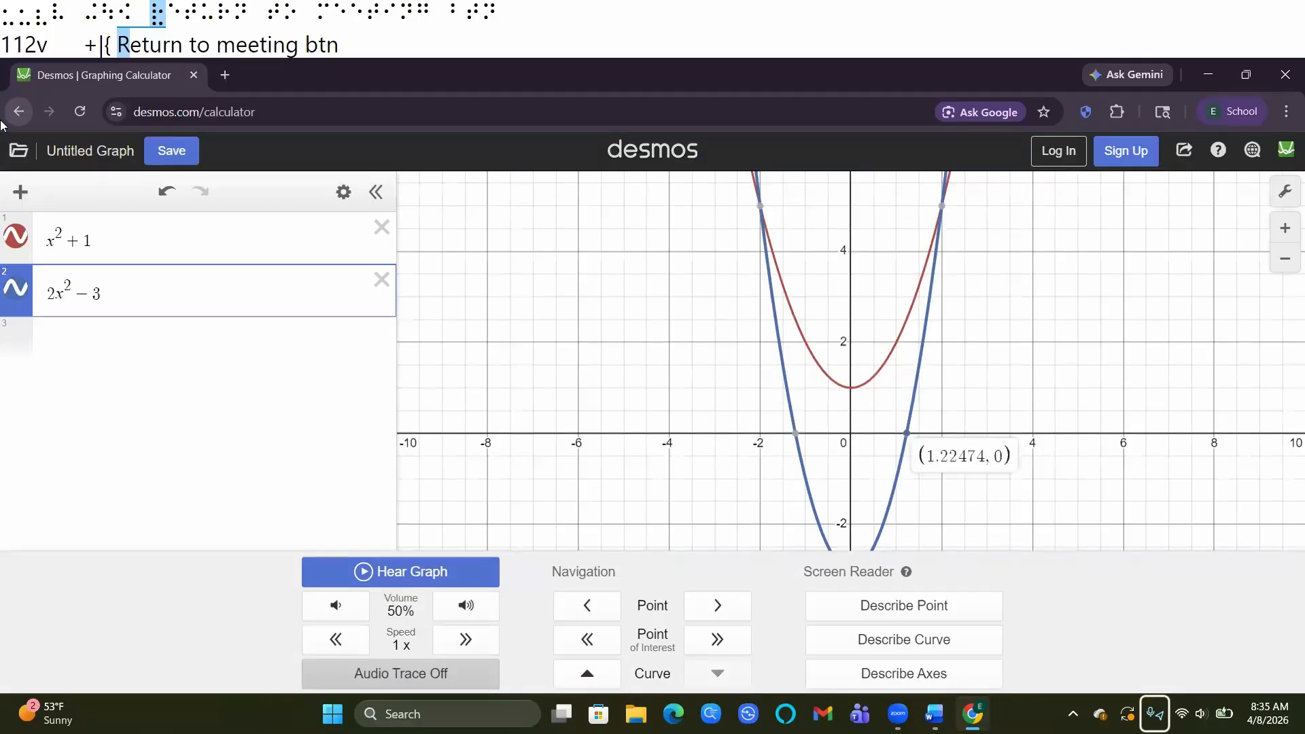
key(Page_Down)
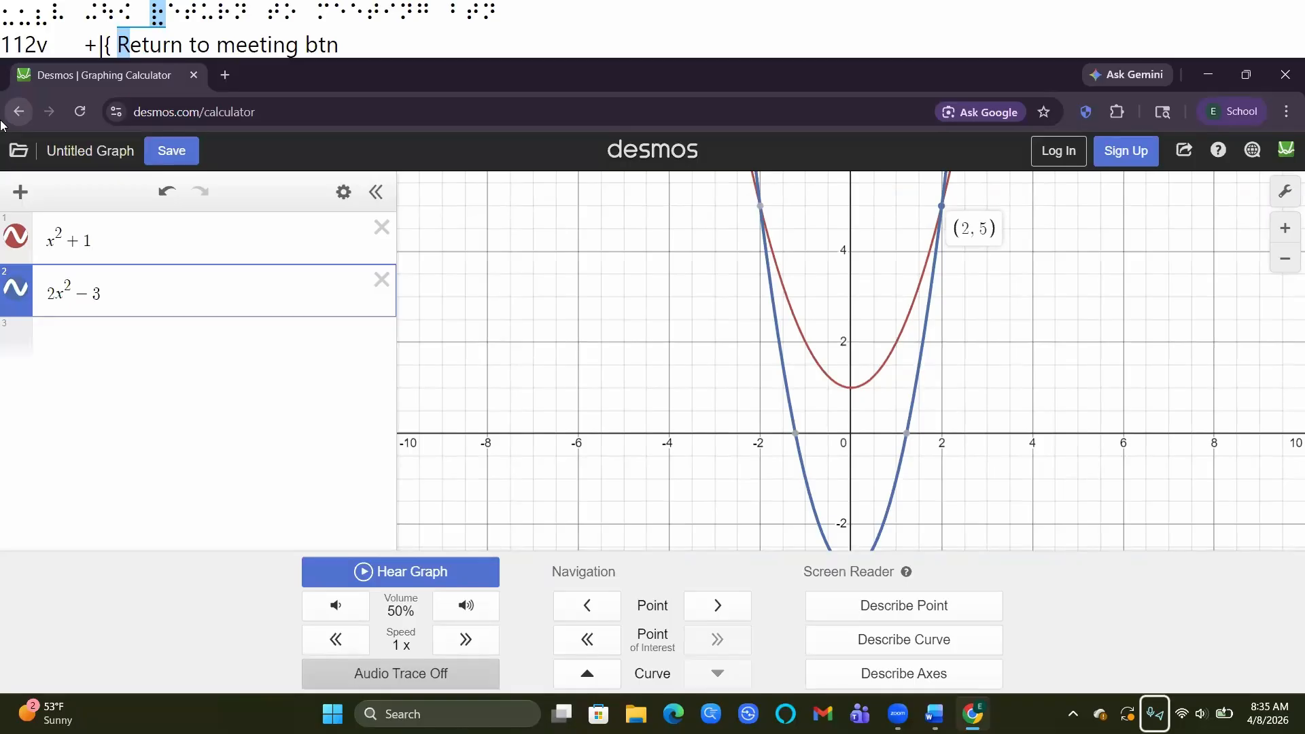
key(alt+Tab)
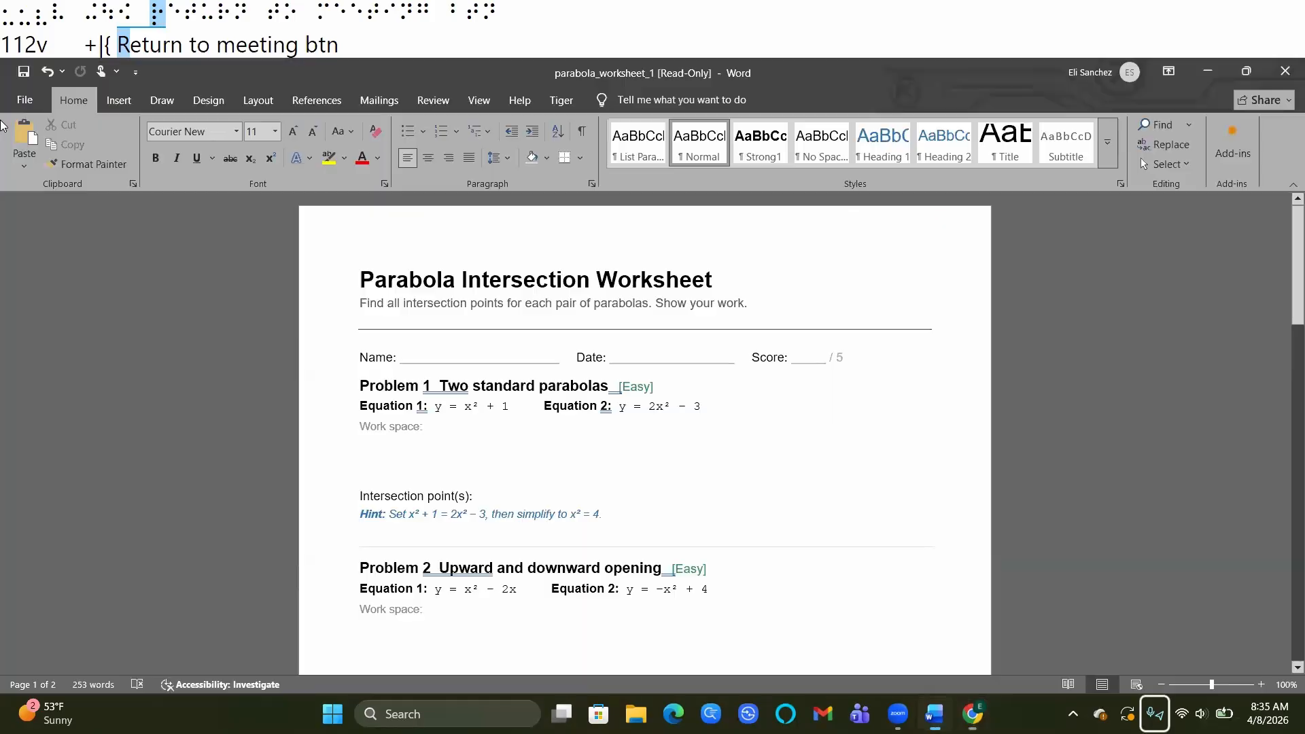
key(alt+space)
key(Up)
key(Up)
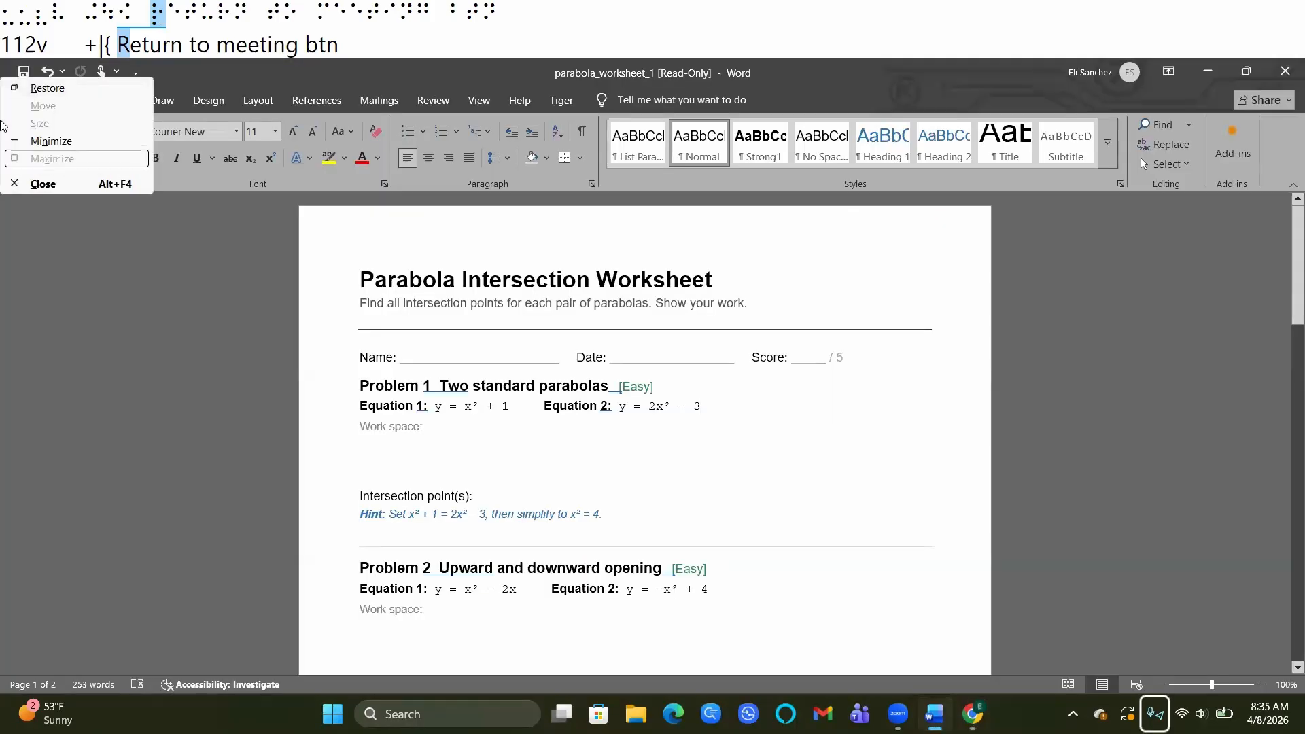
key(Up)
key(Down)
key(Escape)
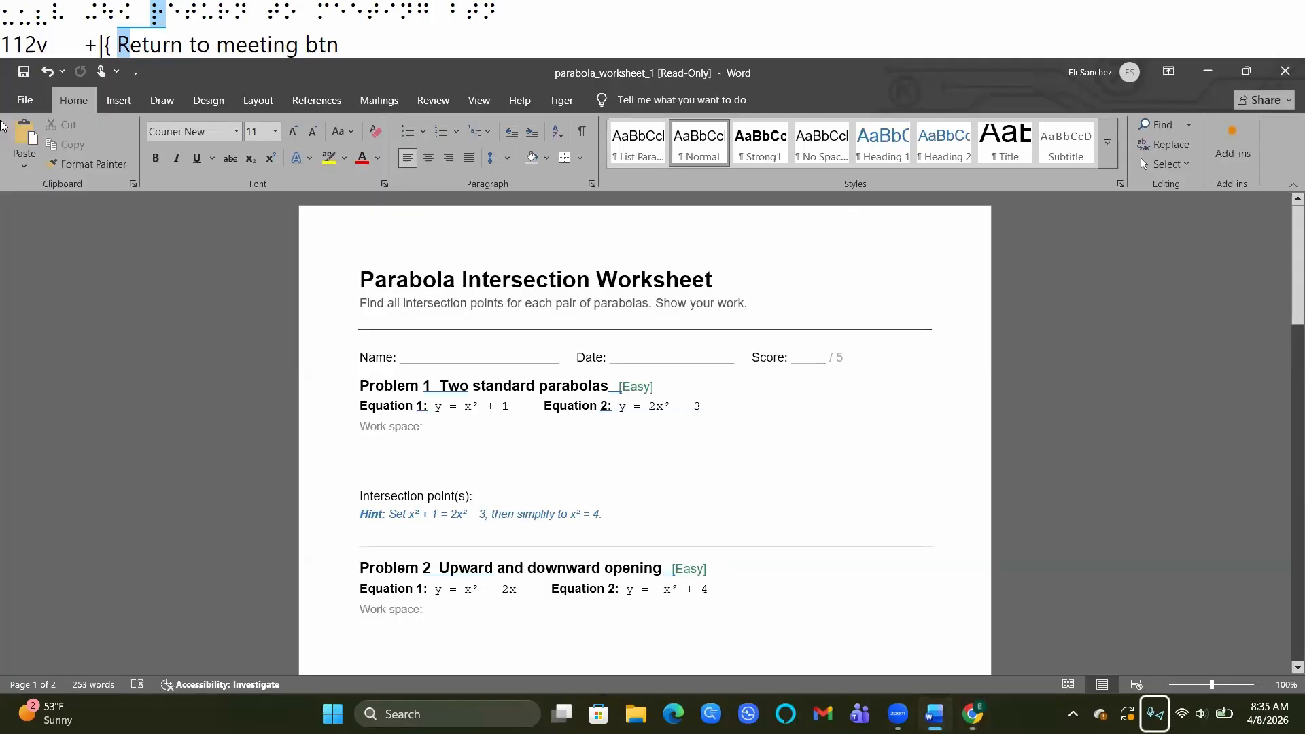
- Enter (2, 5) as the answer after "Intersection point(s):" in Problem 1
key(Down)
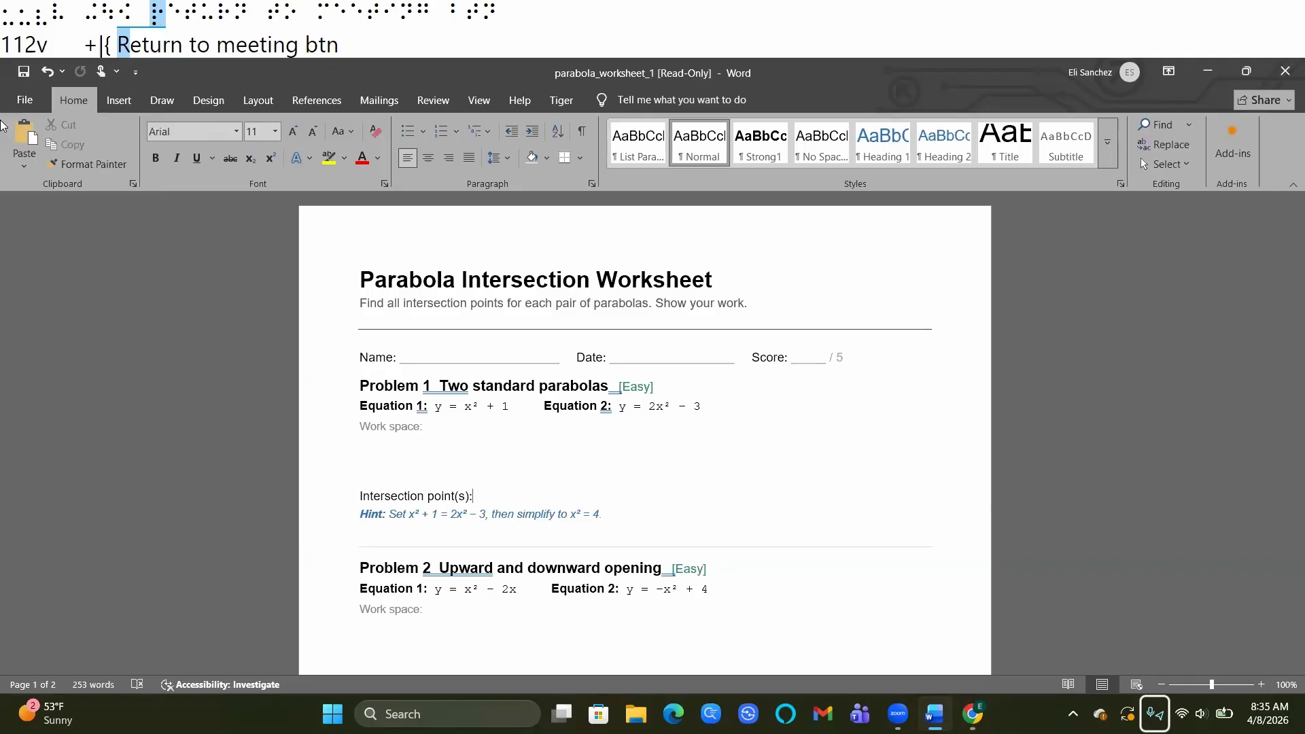
key(Left)
key(ctrl+Left)
text((2, 5))
- Insert the equation x² + 1 = 2x² − 3 in Problem 1's work space and start a new line below it
key(alt+equal)
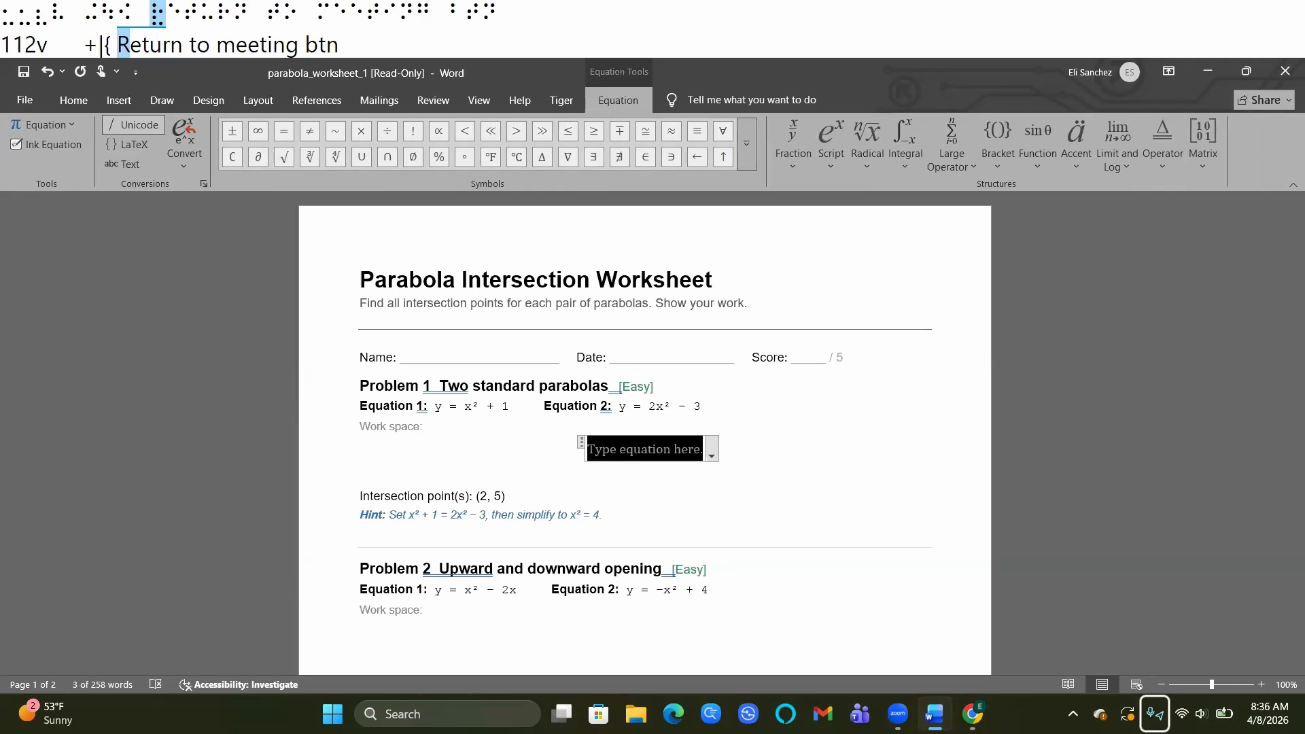
text(x^)
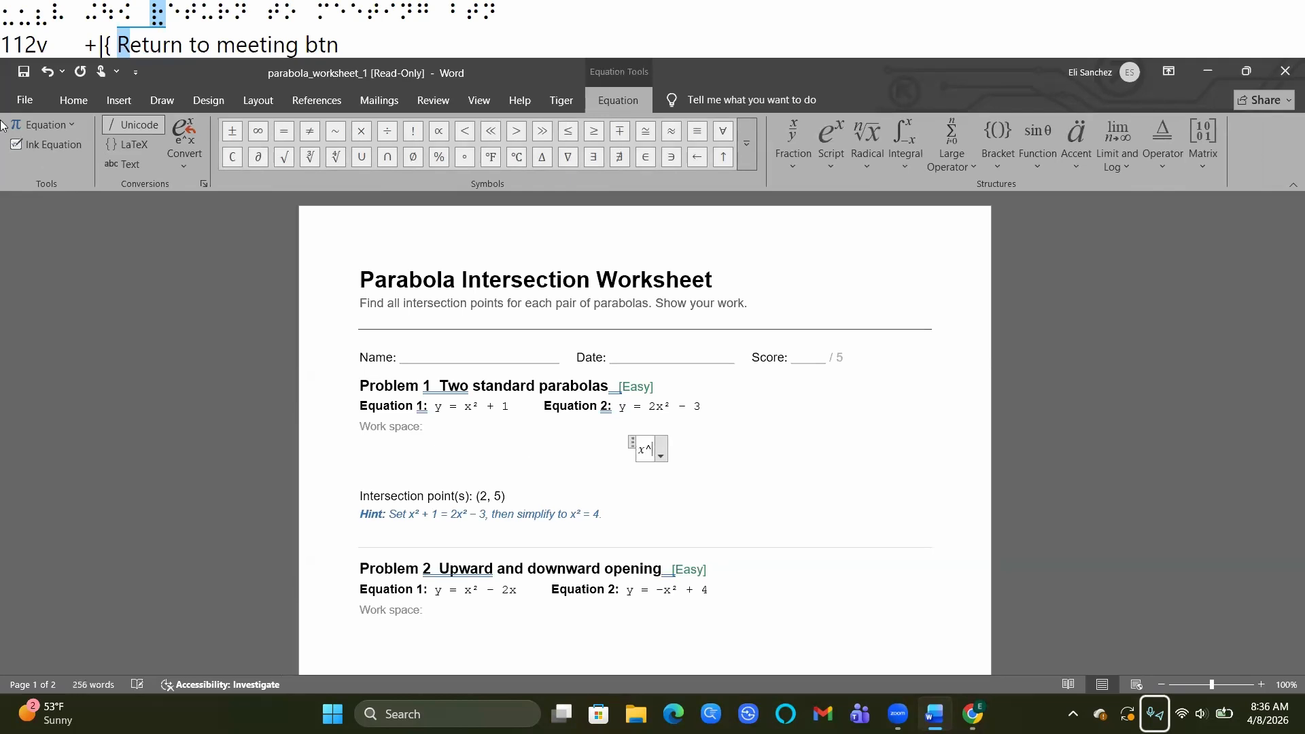
text(2+)
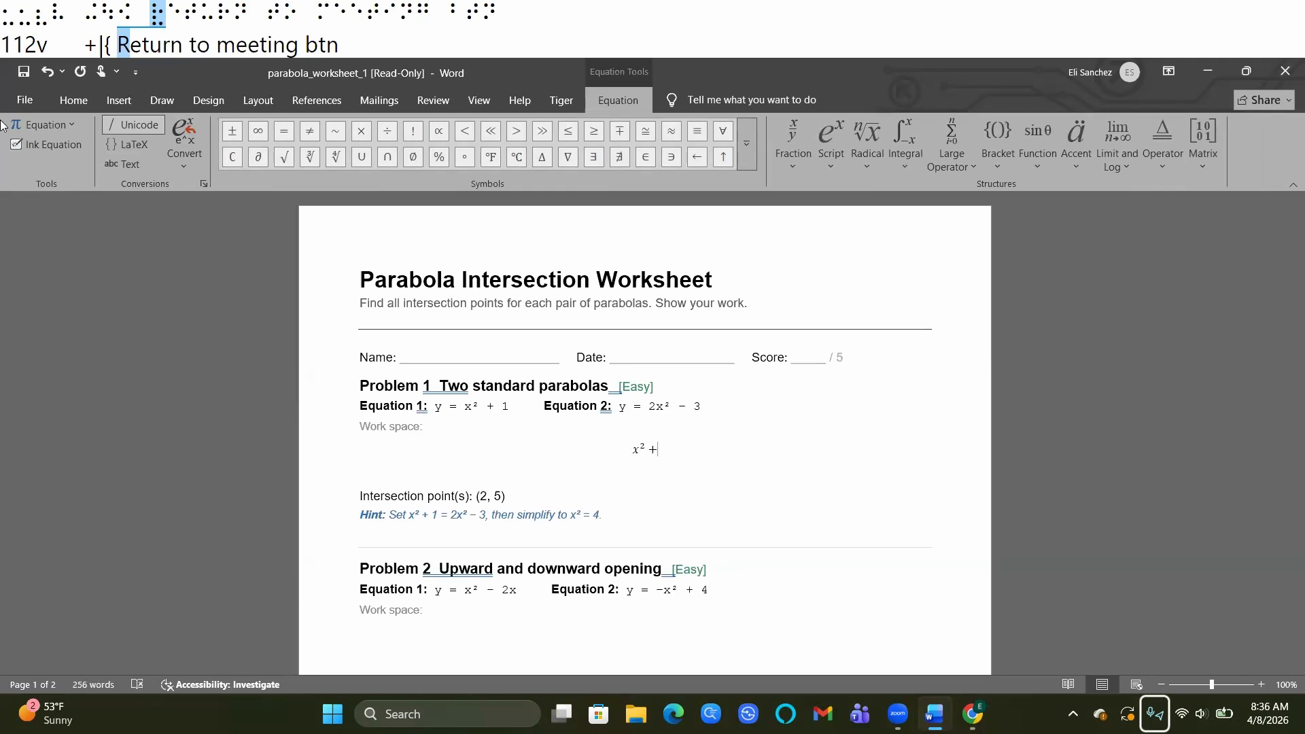
text(1=2)
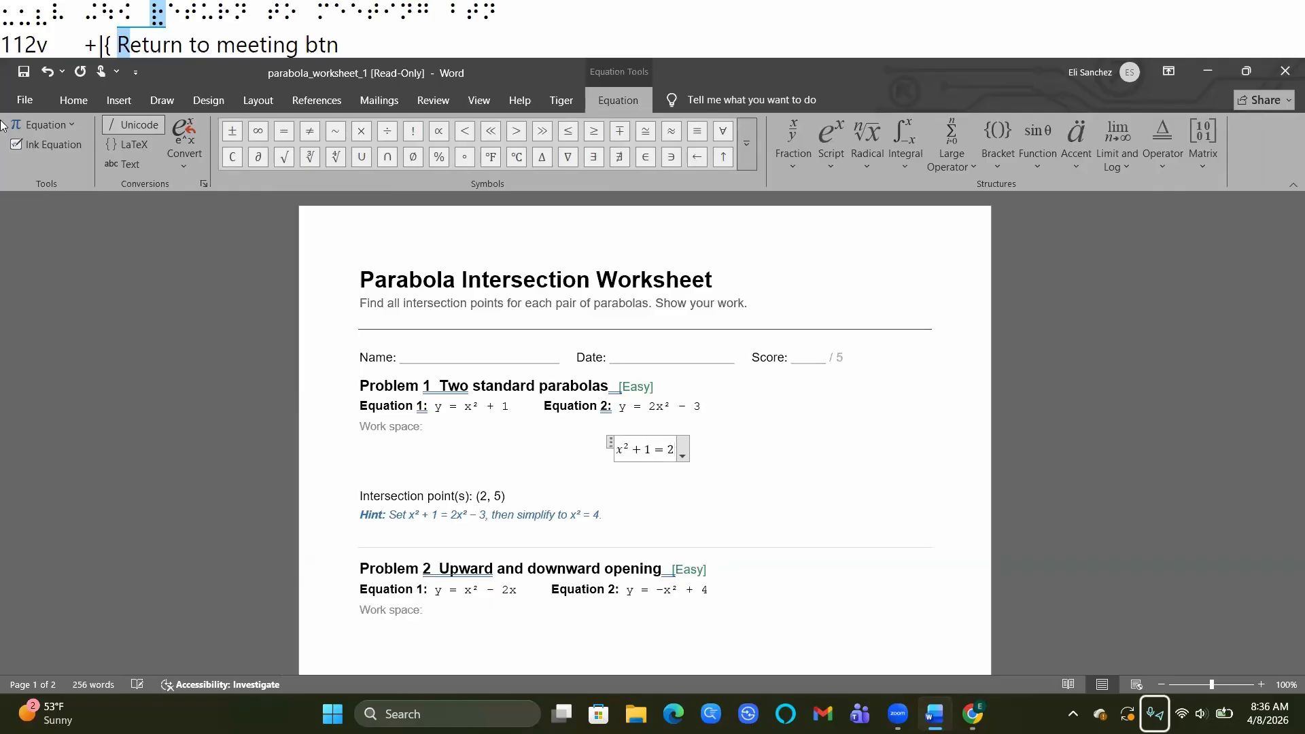
text(x^2)
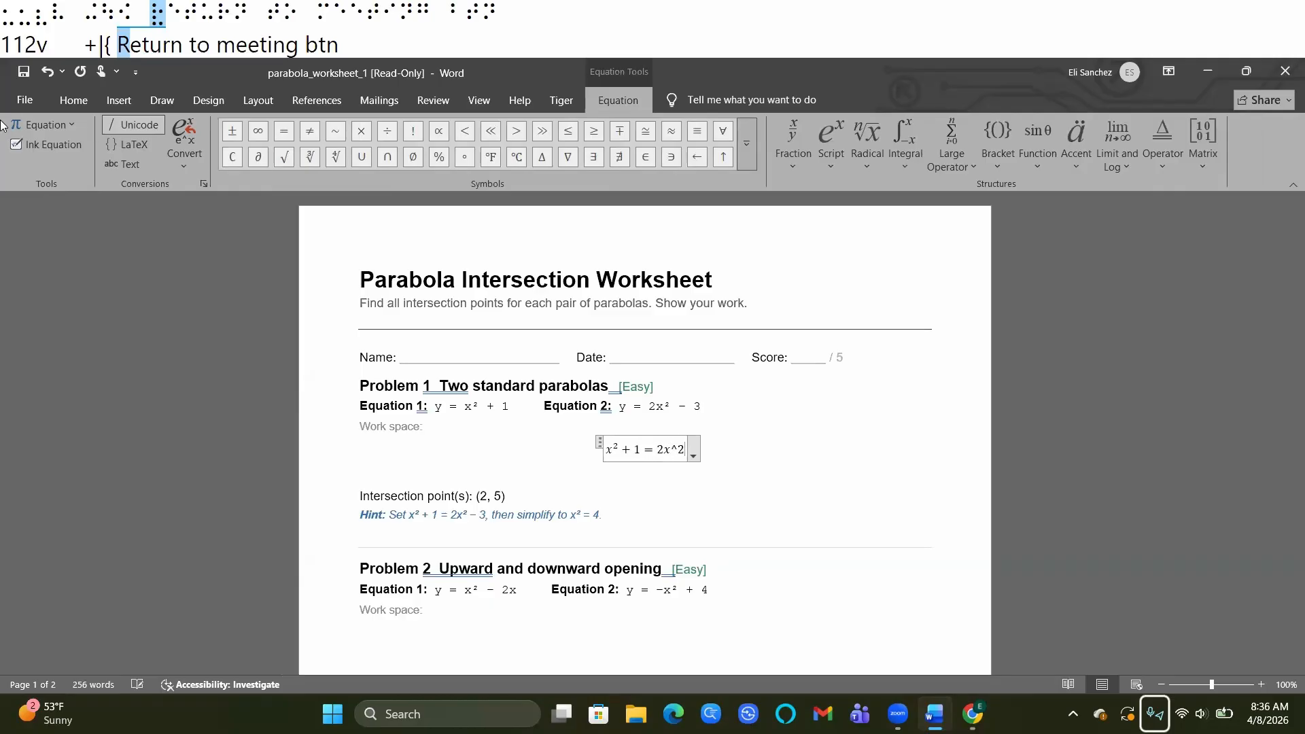
text( -)
text(3)
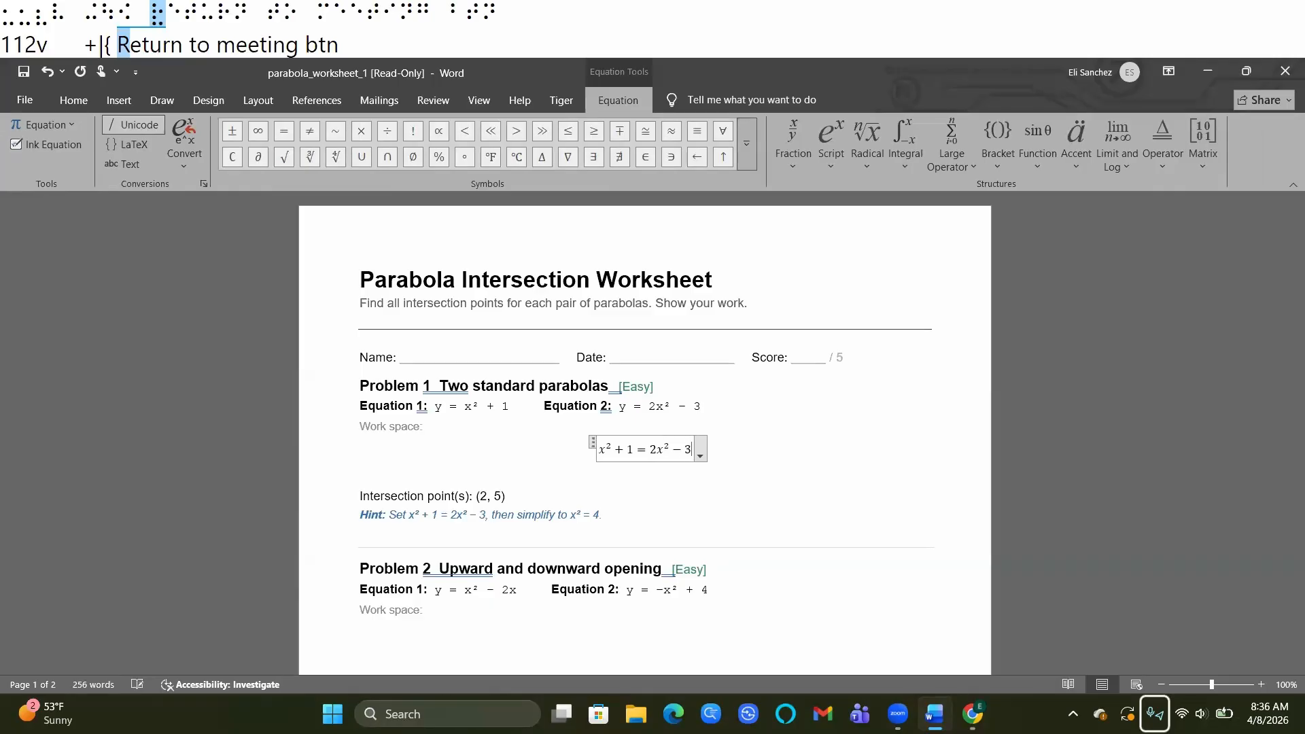
key(Return)
- Review the equation in Problem 1's work space term by term, along with the line below it
key(Up)
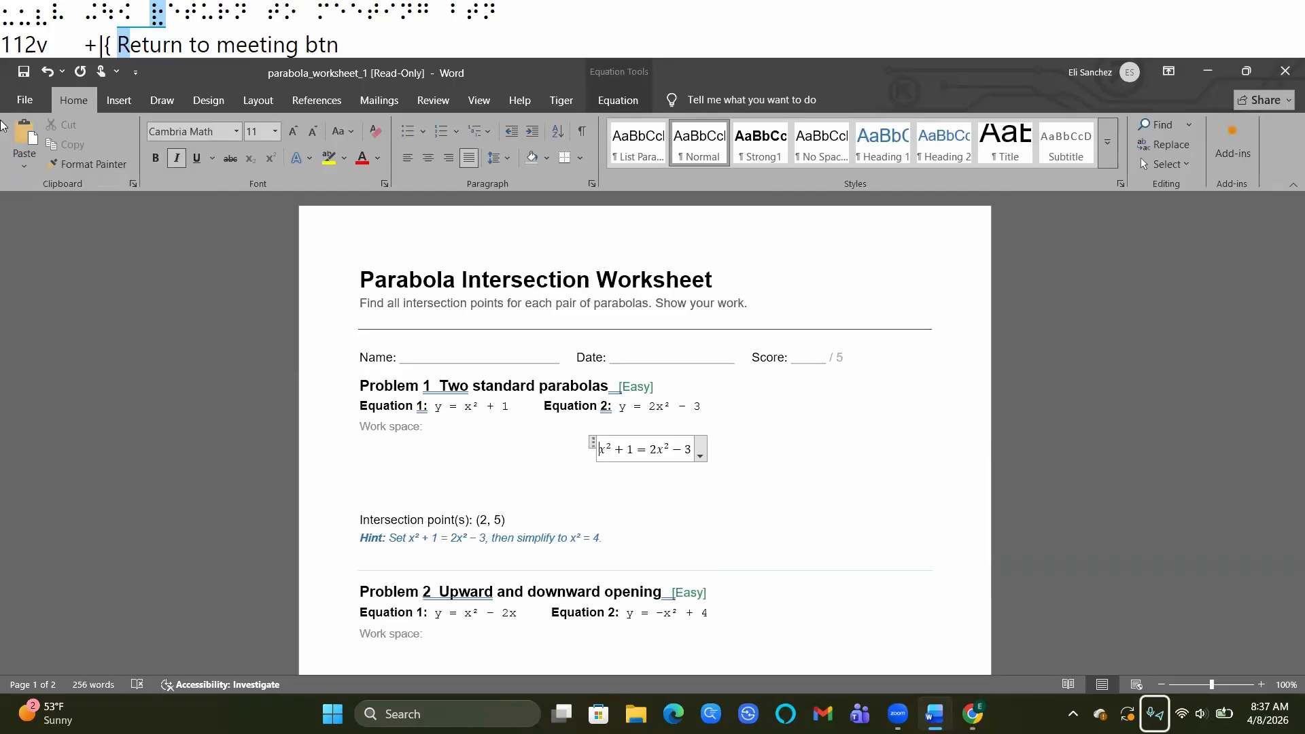
key(Right)
key(Right)
key(Right)
key(Right)
key(Right)
key(Right)
key(Down)
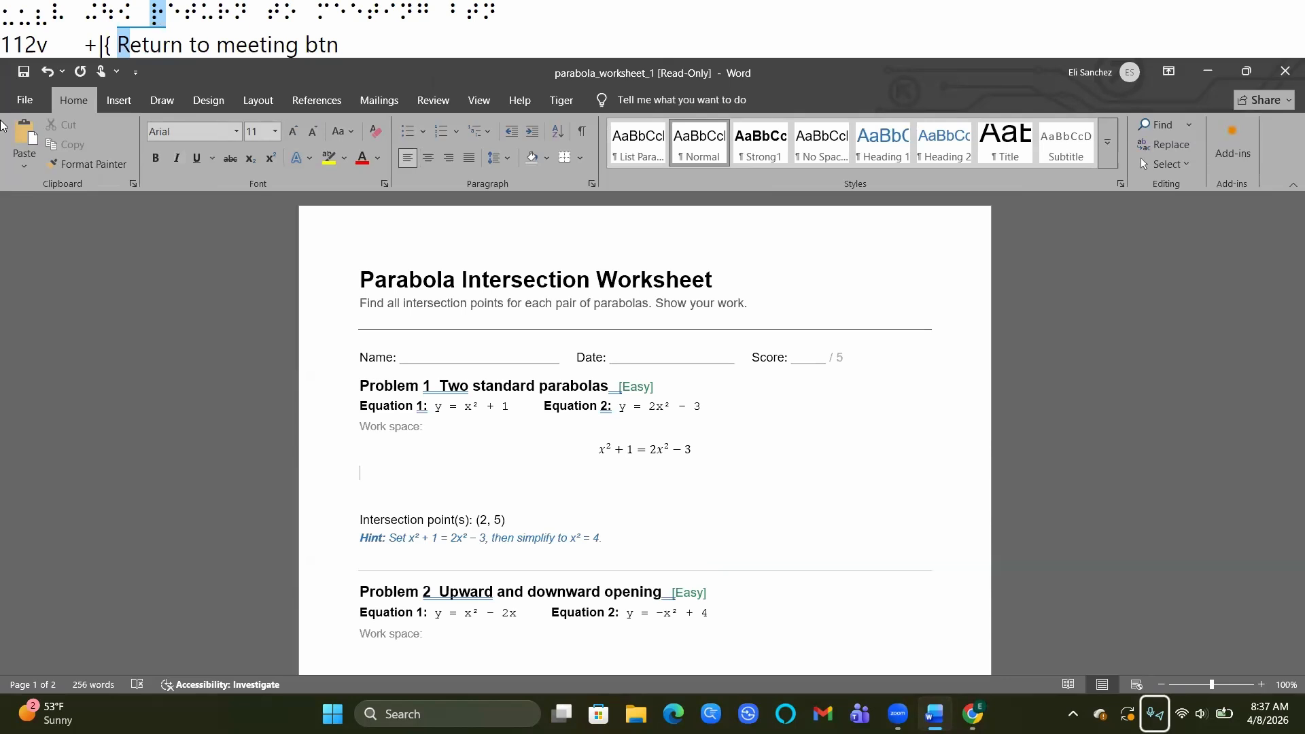
key(Up)
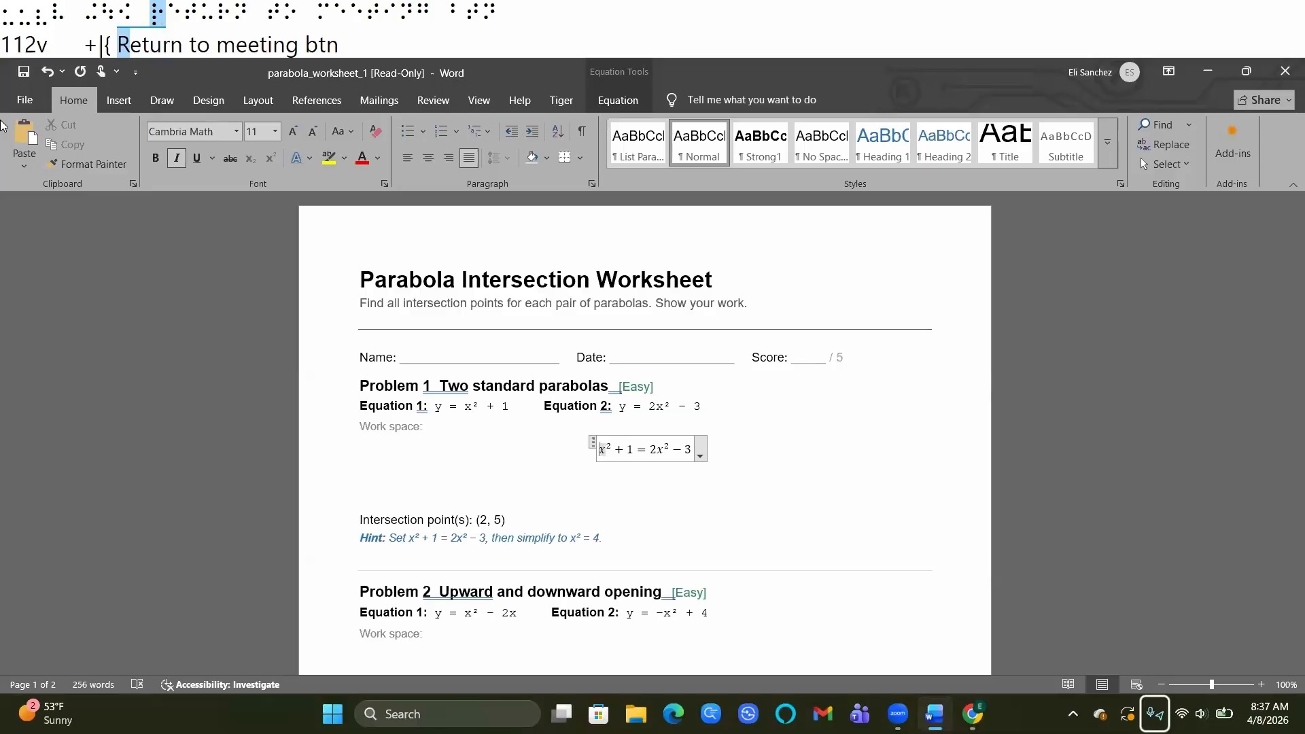
key(Right)
key(Right)
key(Right)
key(Right)
key(Right)
key(Right)
key(Right)
key(Right)
key(Left)
key(Left)
key(Left)
key(Left)
key(Left)
key(Left)
key(Left)
key(Left)
key(Left)
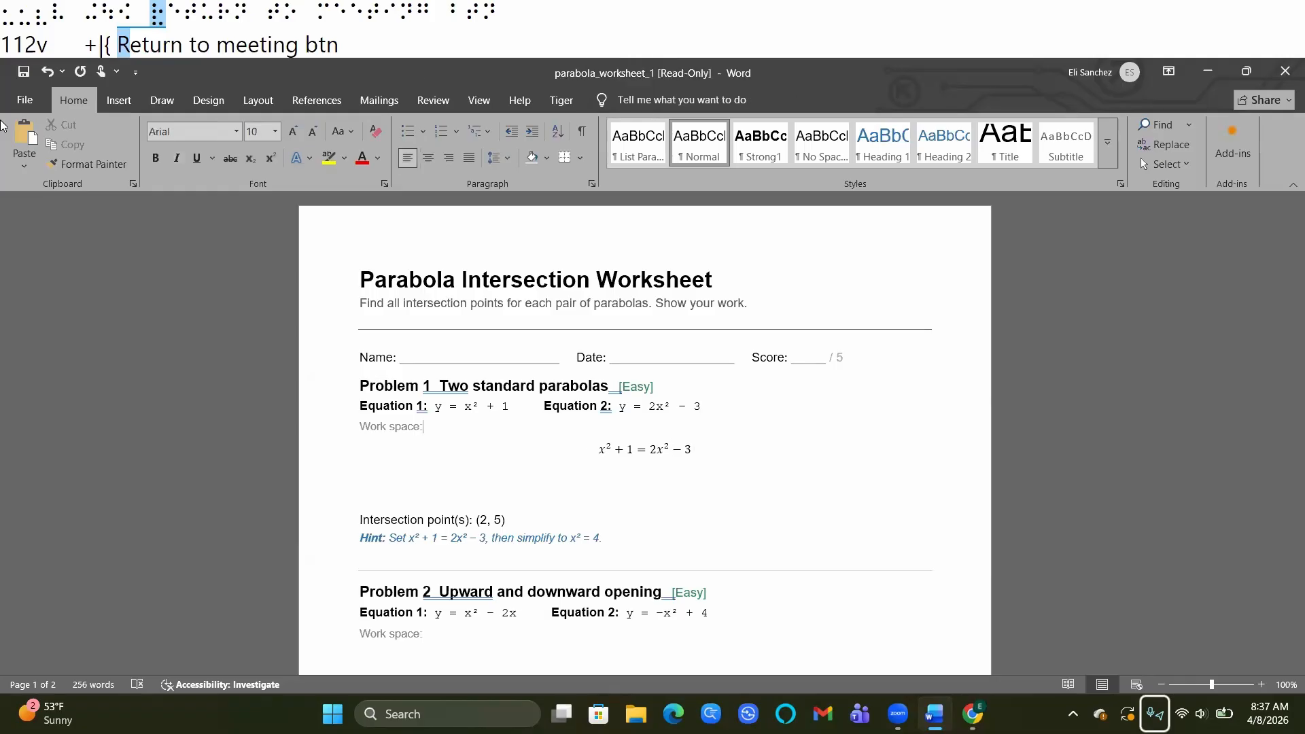
- Try to append a plus sign at the end of the equation in Problem 1's work space
key(Right)
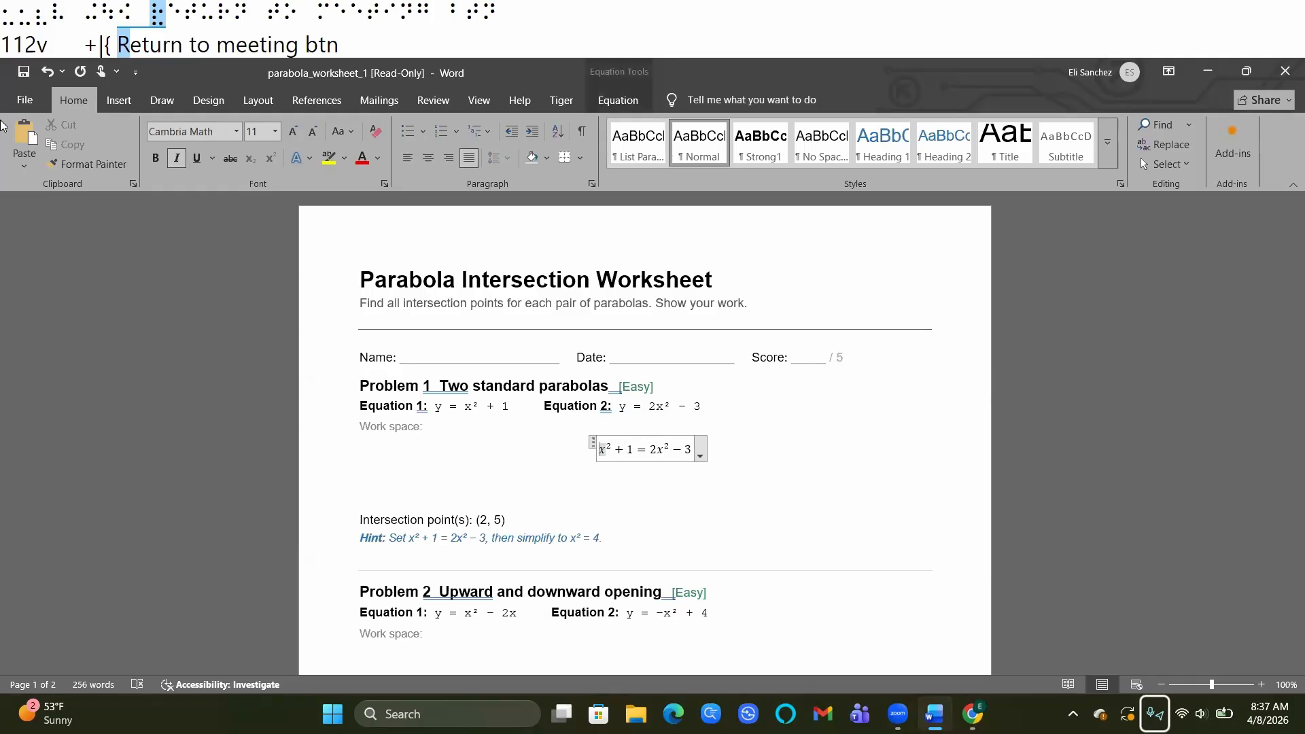
key(Right)
key(Right)
key(Right)
key(Right)
key(Left)
key(Right)
key(Right)
key(Right)
key(Right)
key(Right)
key(Right)
key(Right)
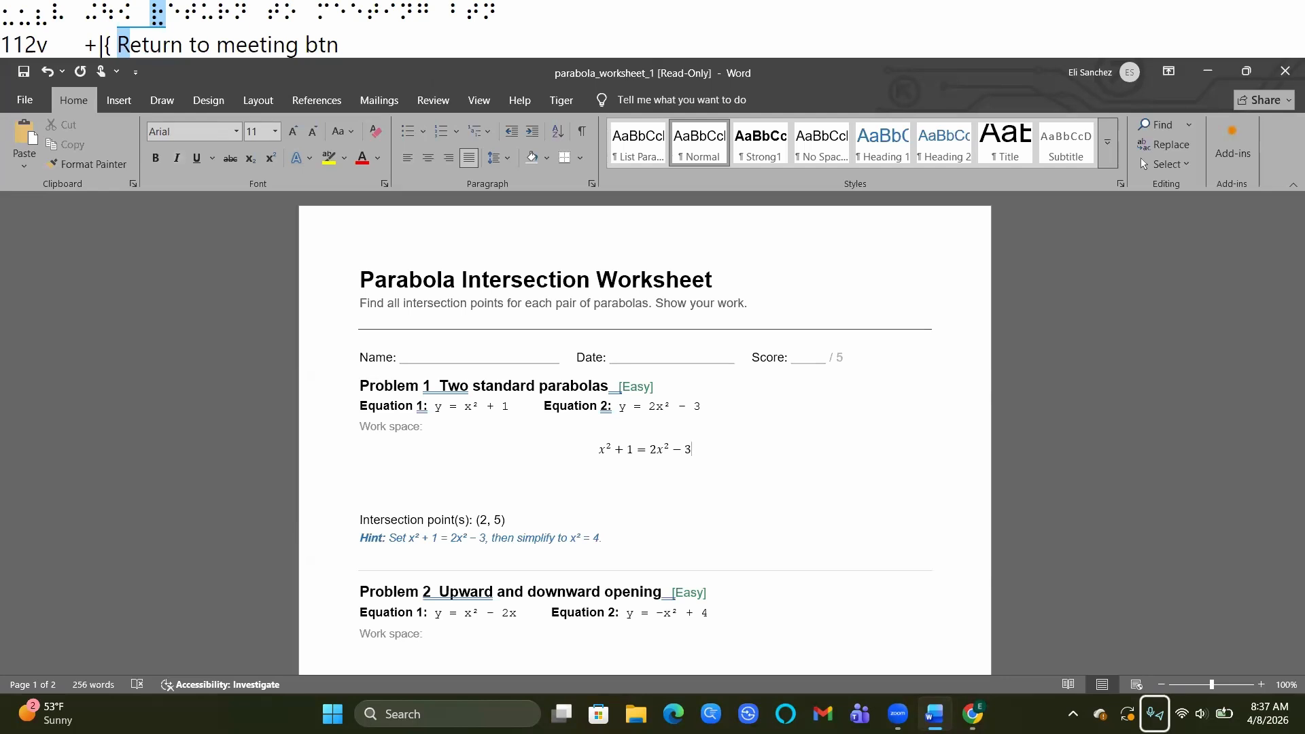
text(+)
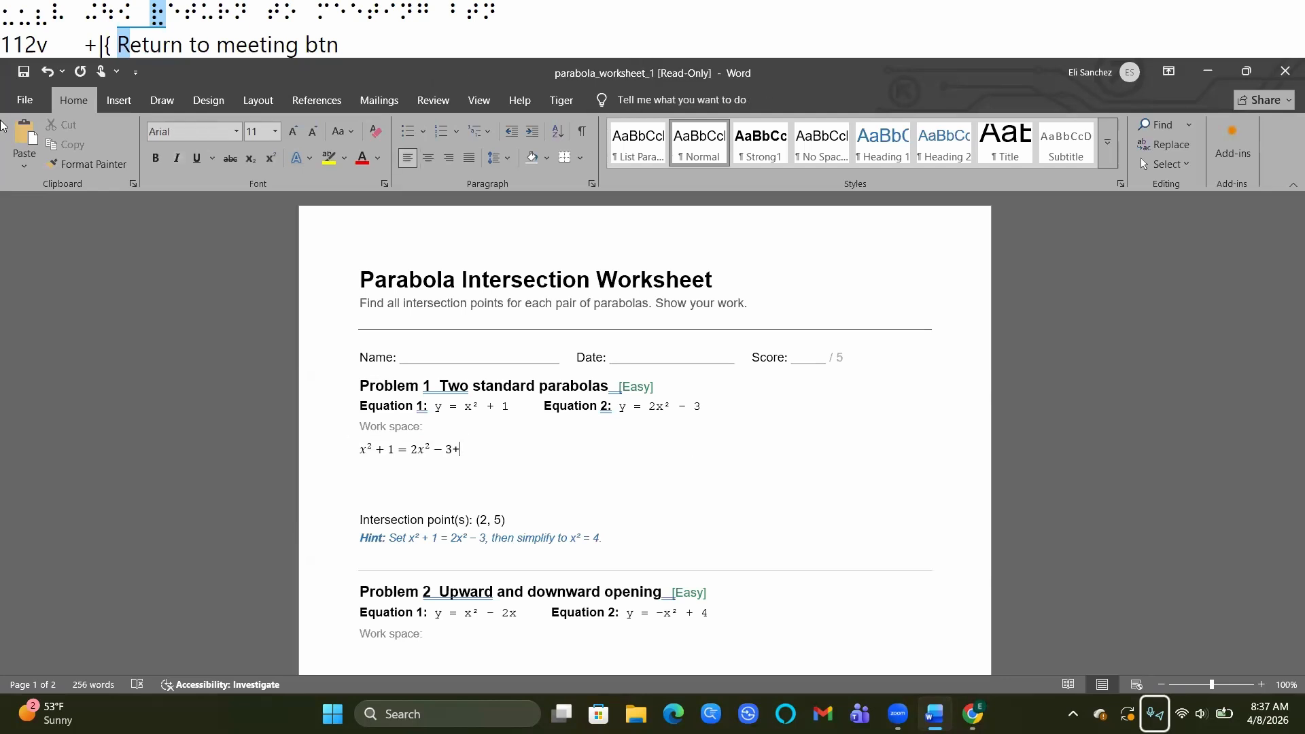
key(BackSpace)
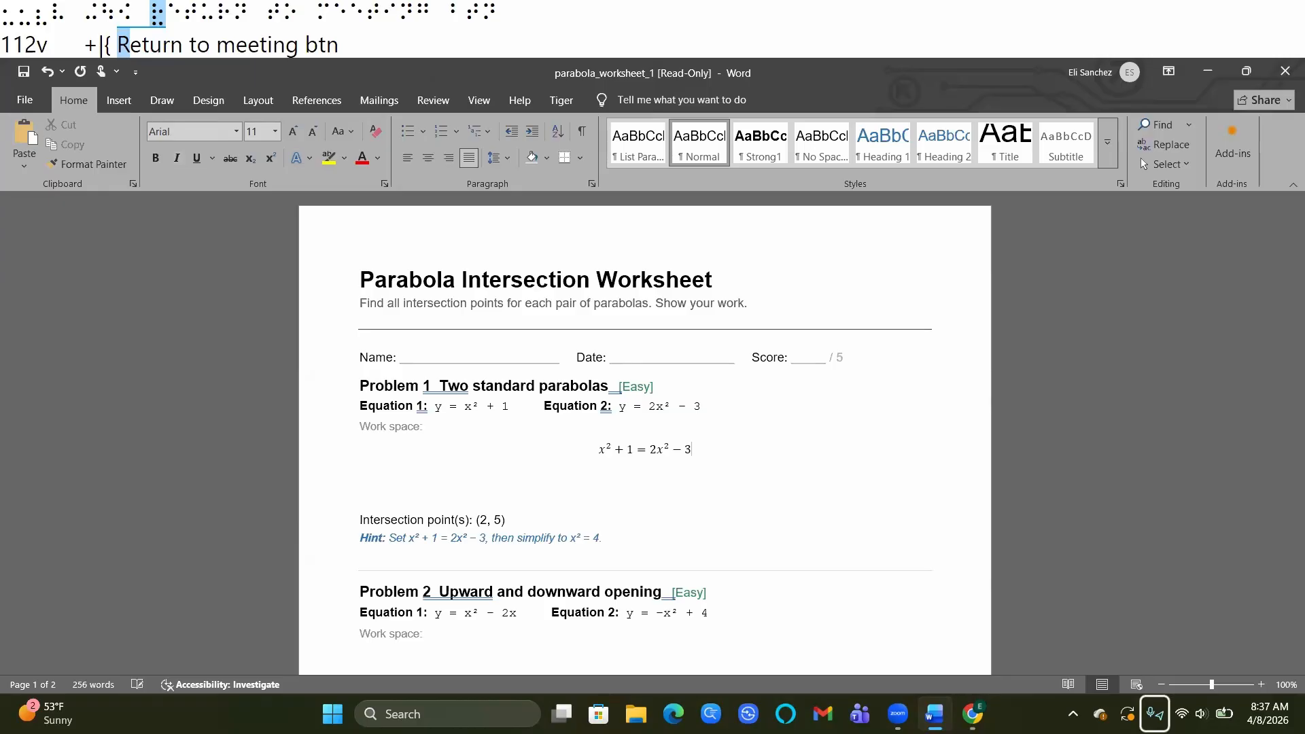
- Leave the equation in Problem 1's work space and open the Accessibility page of the program options
key(Return)
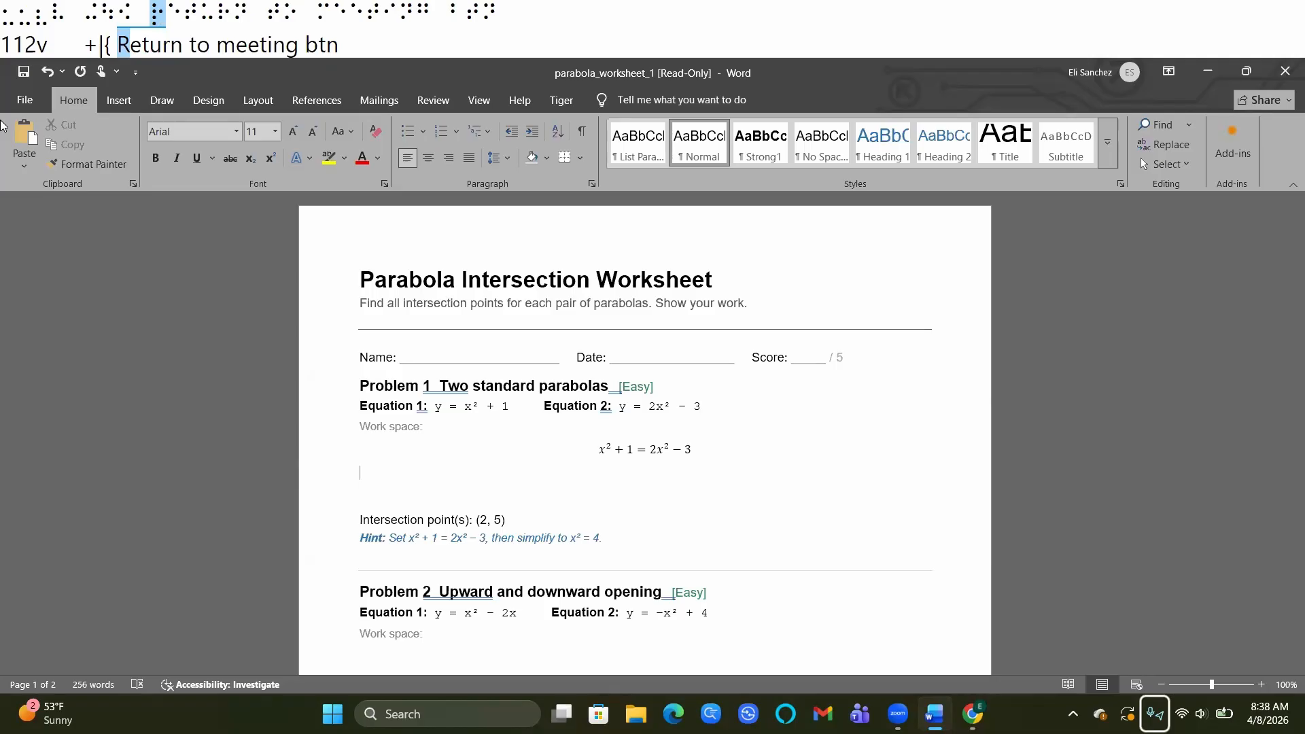
key(alt+f)
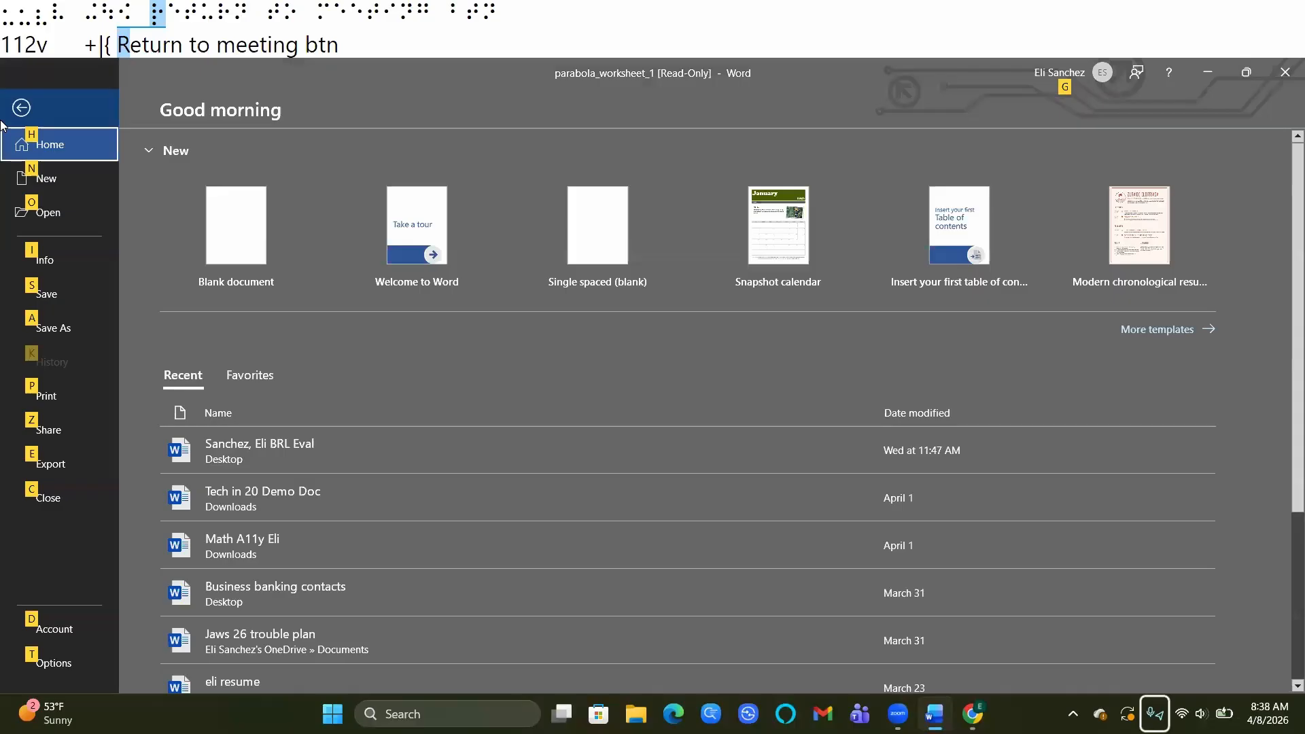
key(Up)
key(Up)
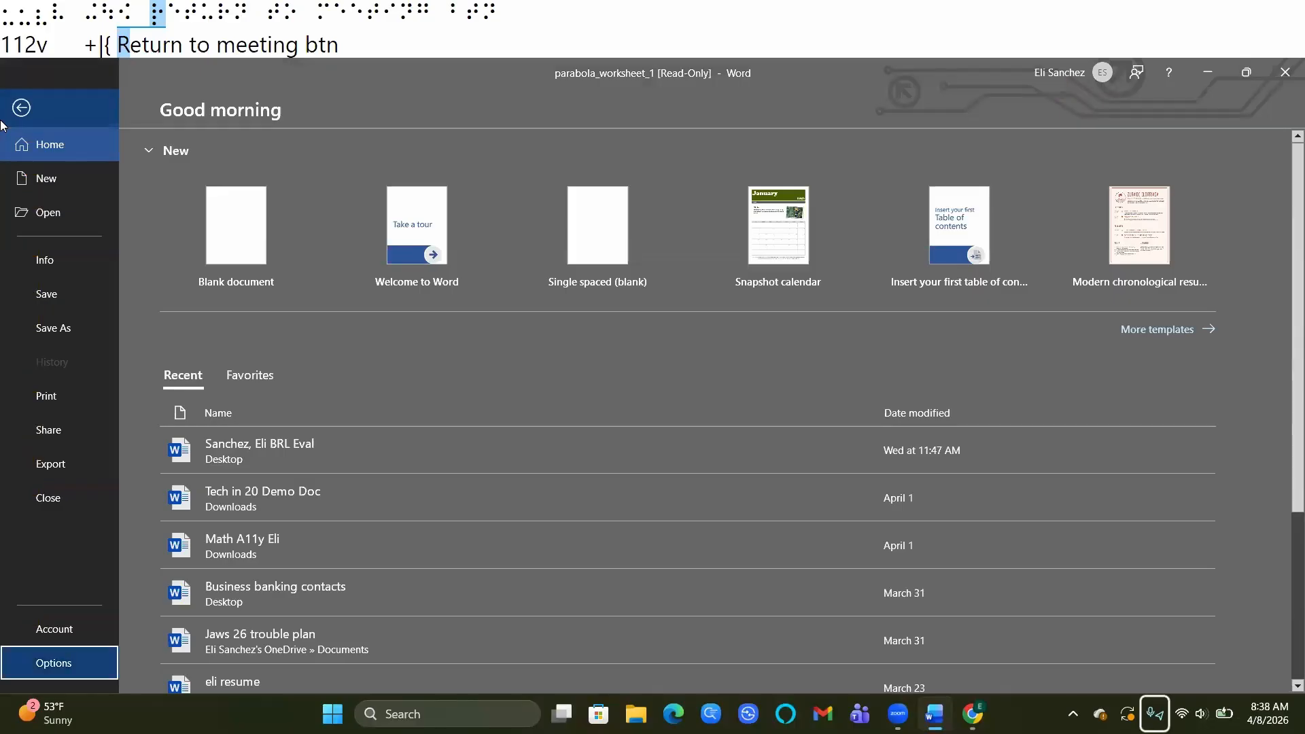
key(Return)
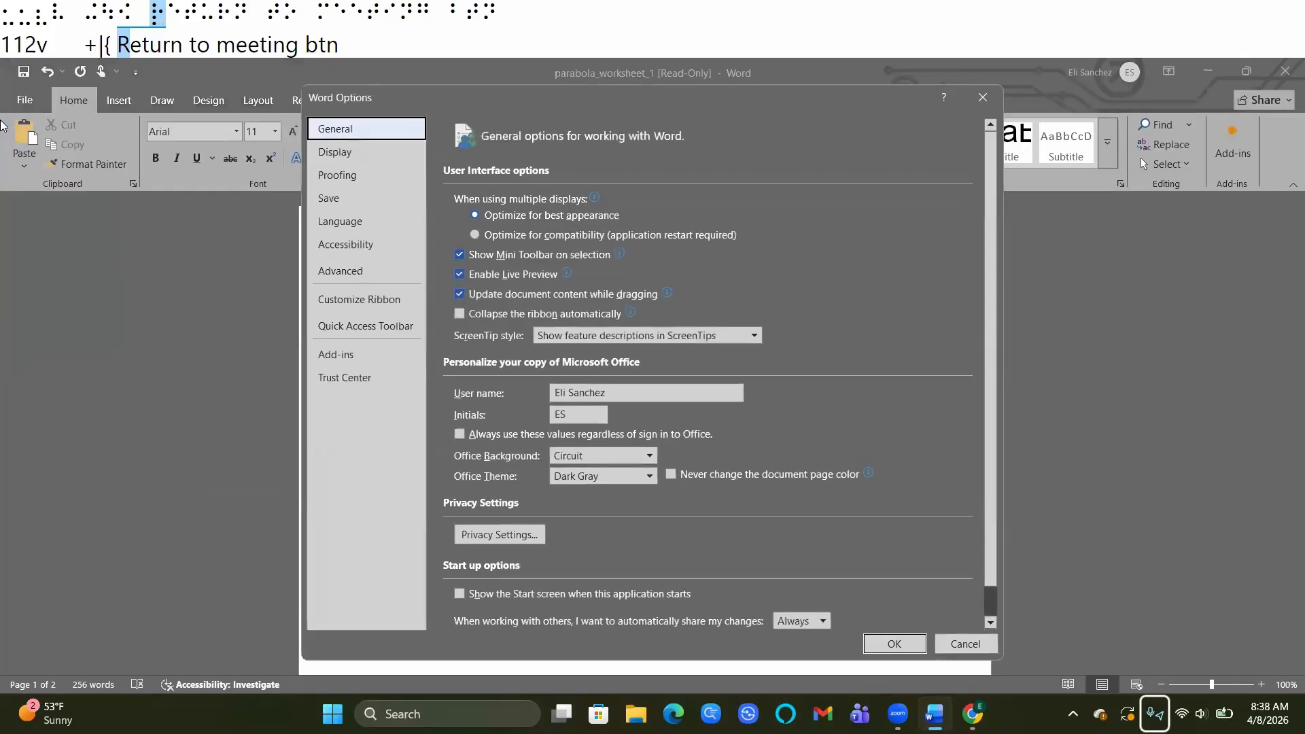
key(Down)
key(Down)
key(Down)
key(Down)
key(Down)
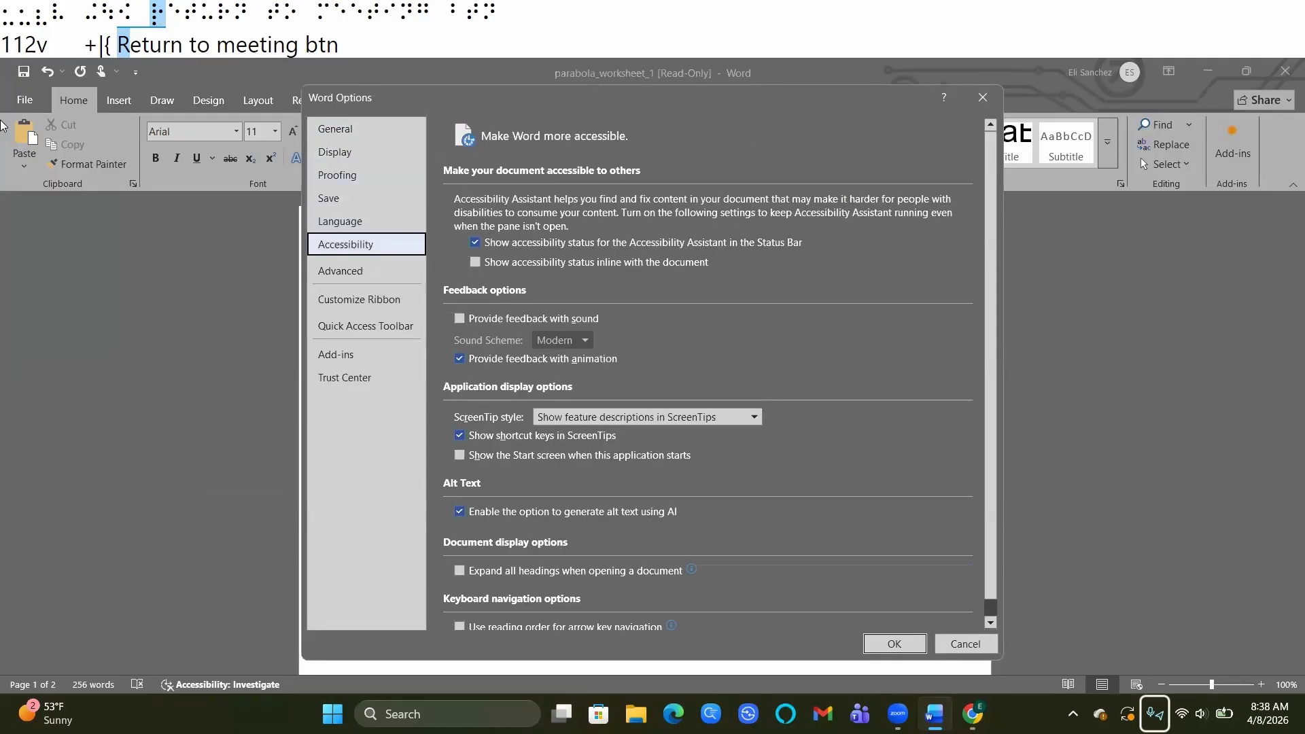
- Enable the "Provide feedback with sound" option under Feedback options and apply the change
key(Tab)
key(Tab)
key(Tab)
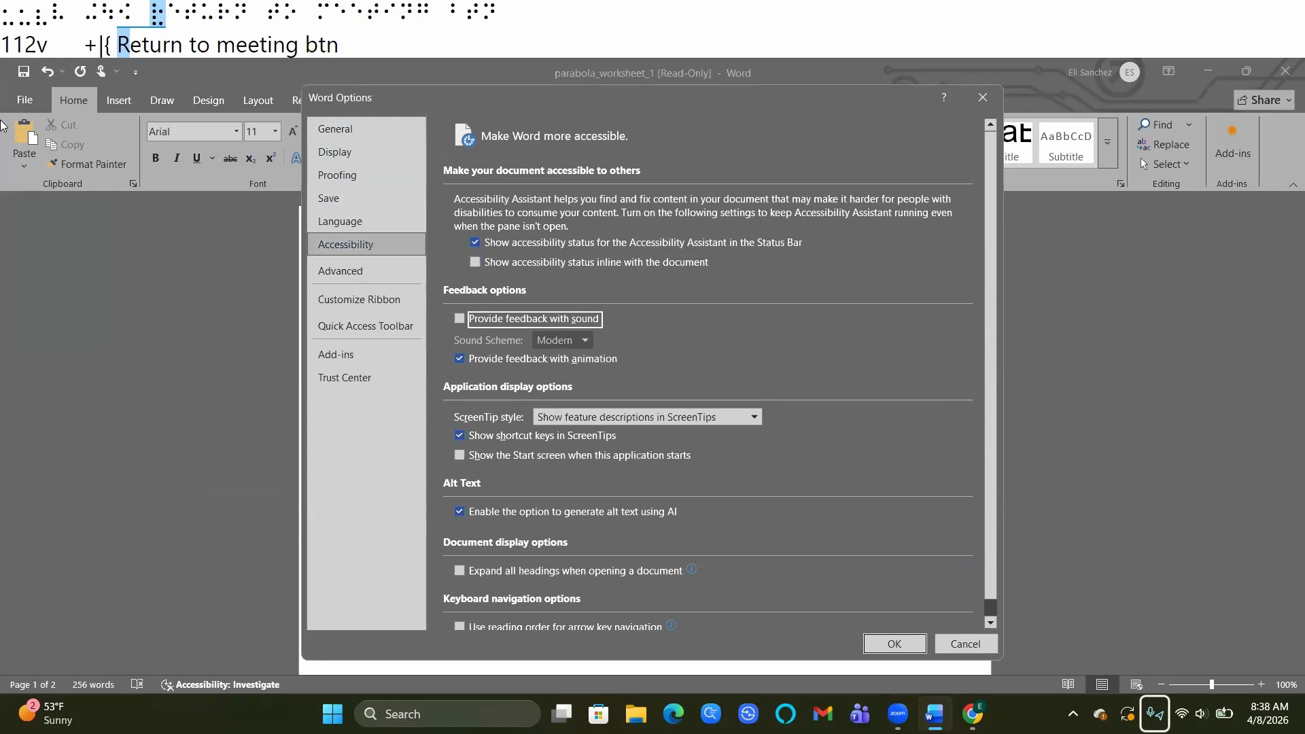
key(space)
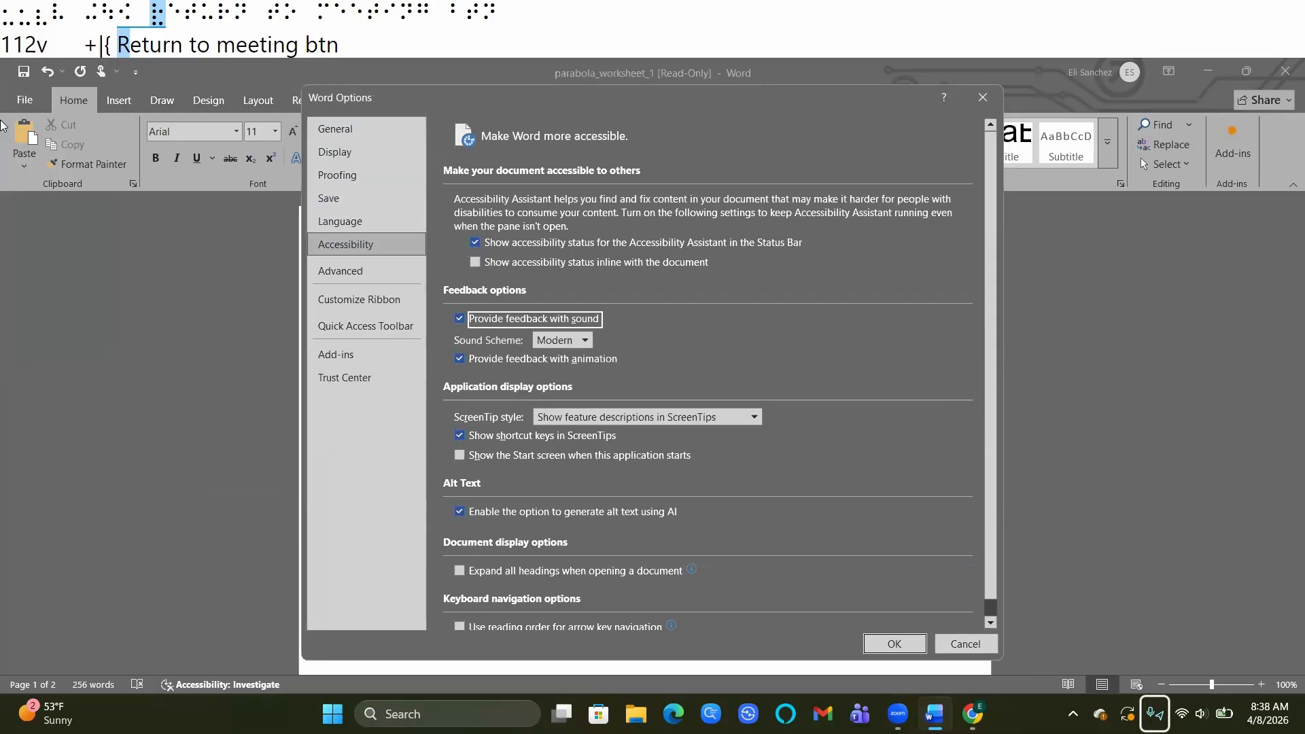
key(shift+Tab)
key(shift+Tab)
key(shift+Tab)
key(shift+Tab)
key(shift+Tab)
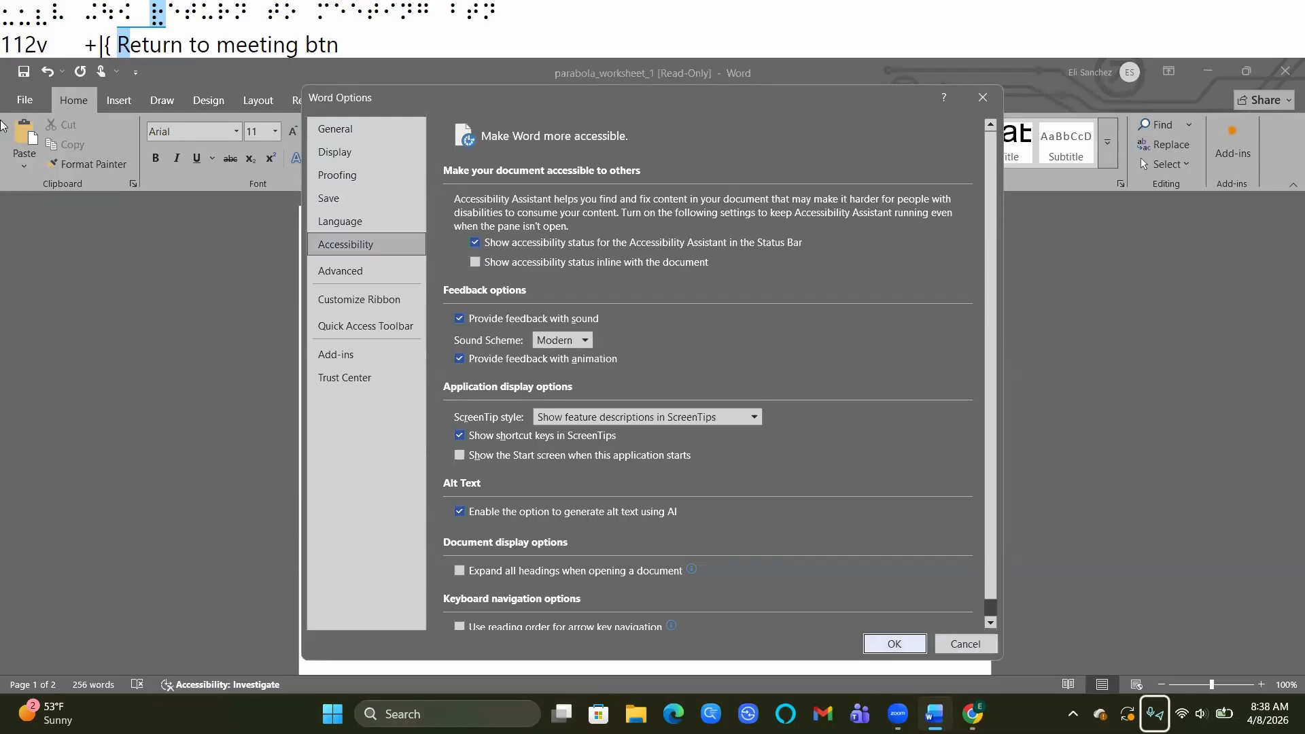
key(Return)
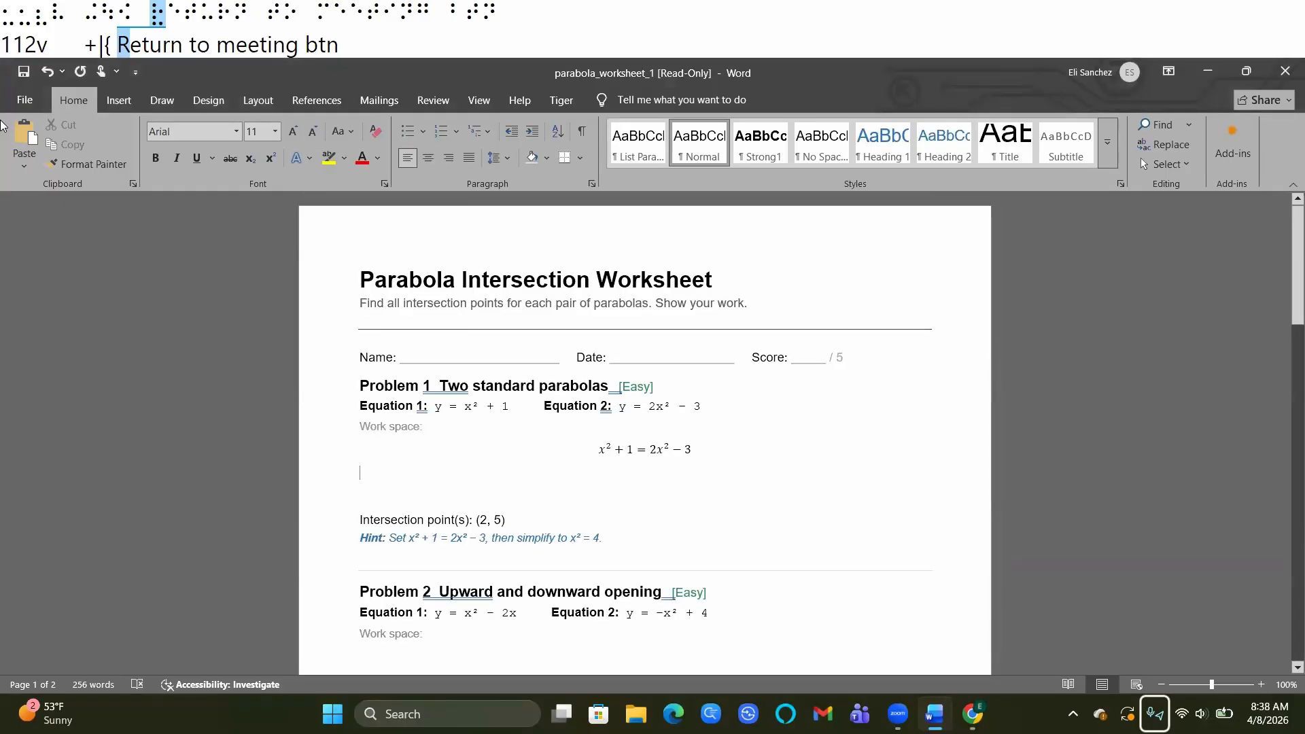
- Check the cursor position inside and outside the first equation in Problem 1's work space by crossing its boundaries repeatedly
key(Up)
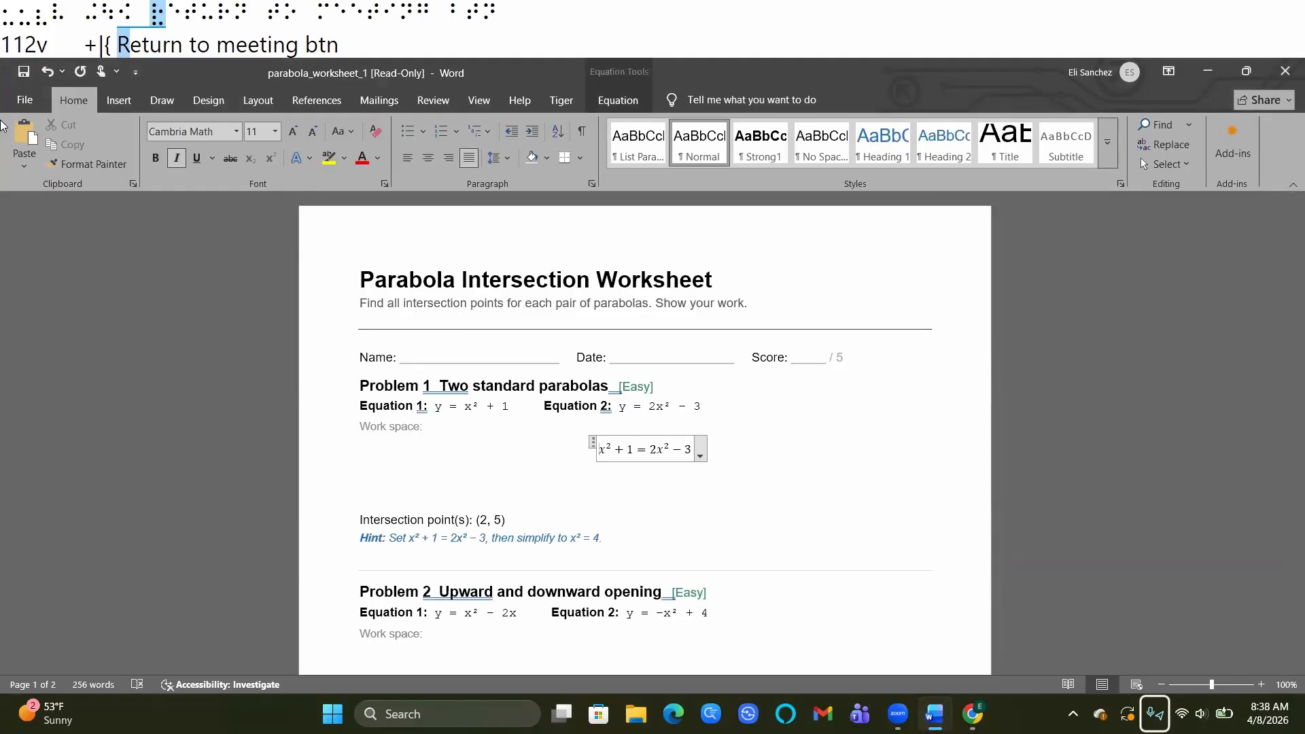
key(Left)
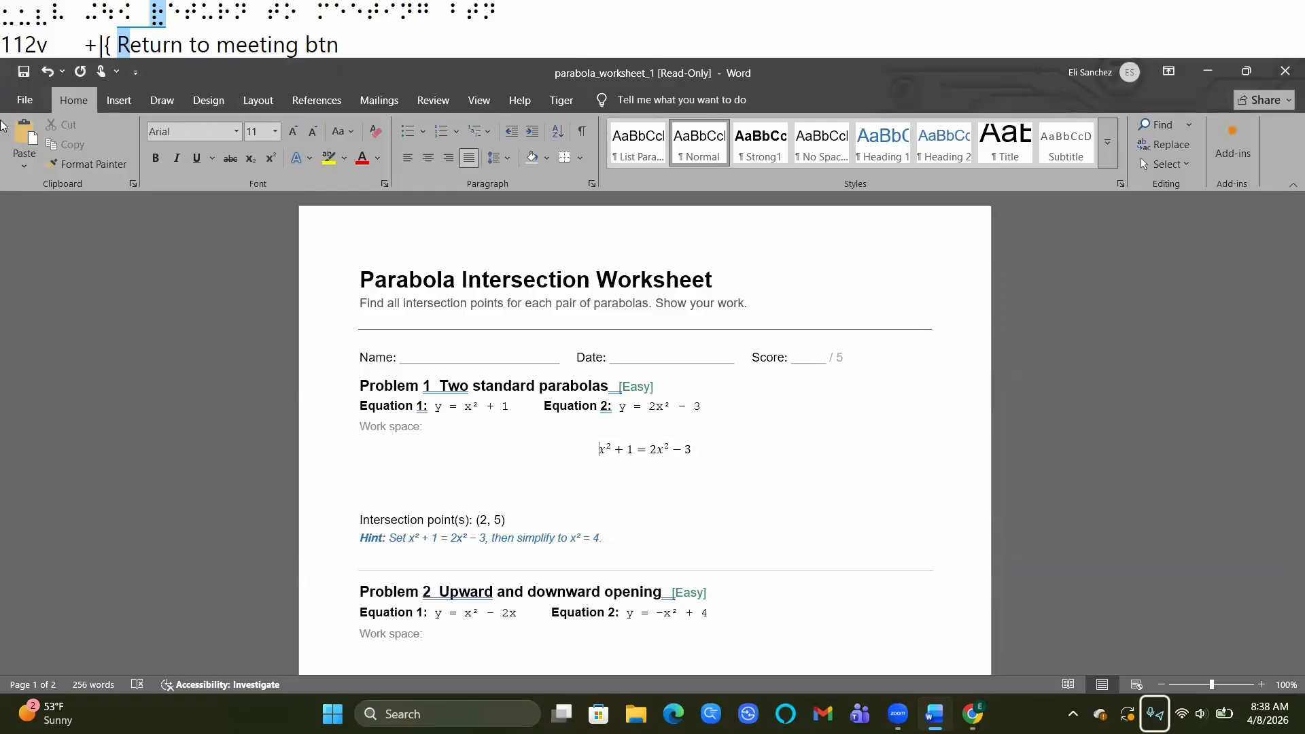
key(Right)
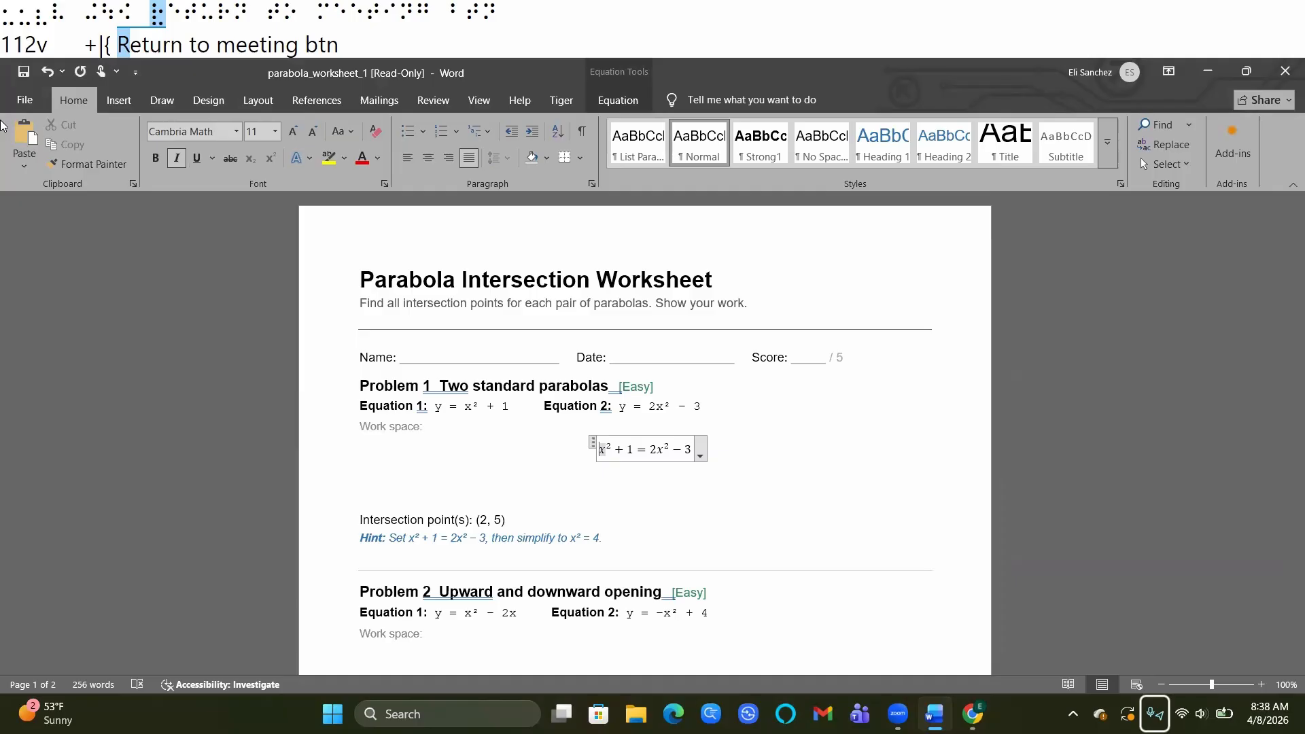
key(Left)
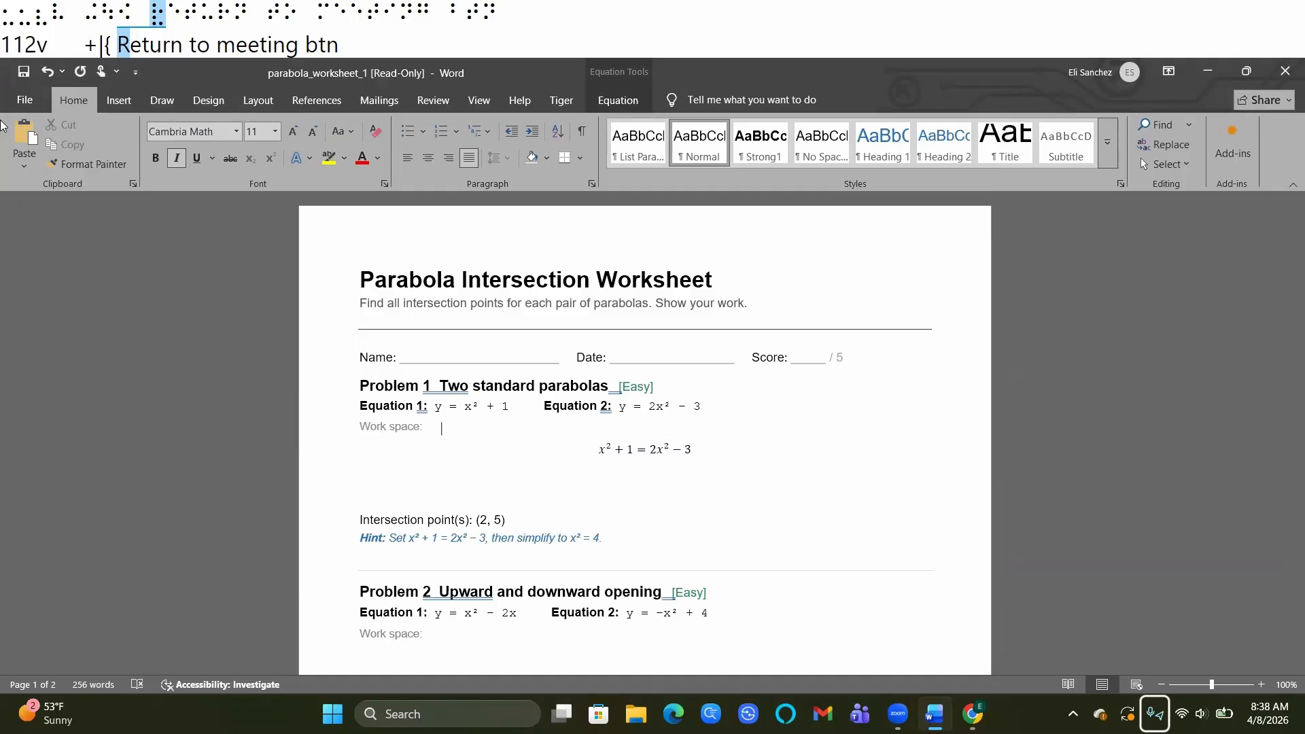
key(Right)
key(Left)
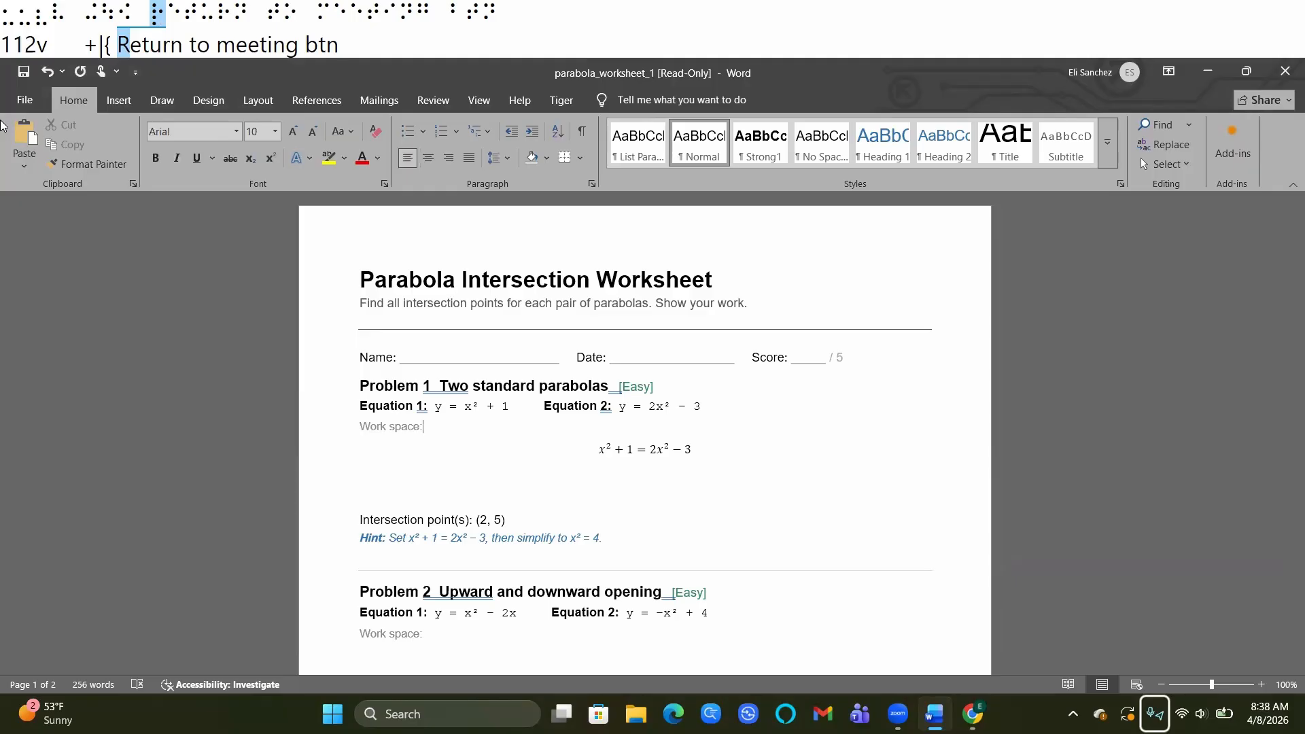
key(Right)
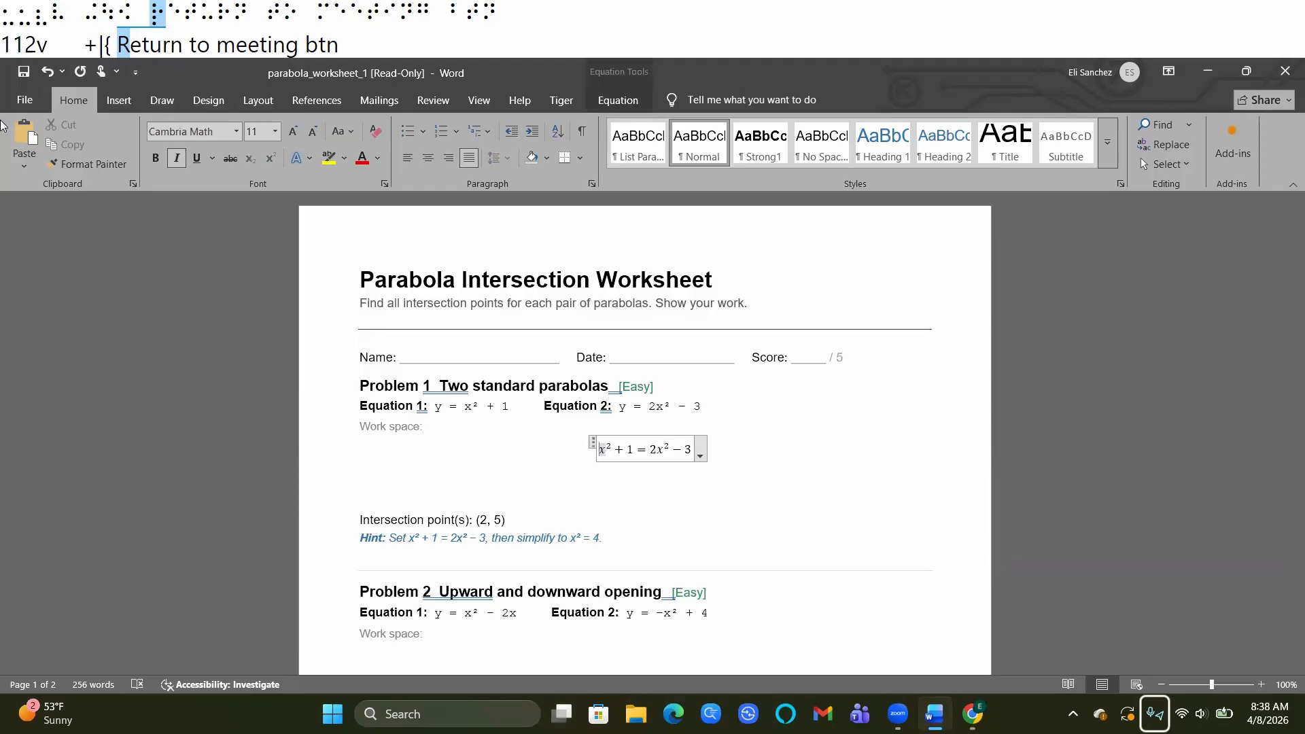
key(Left)
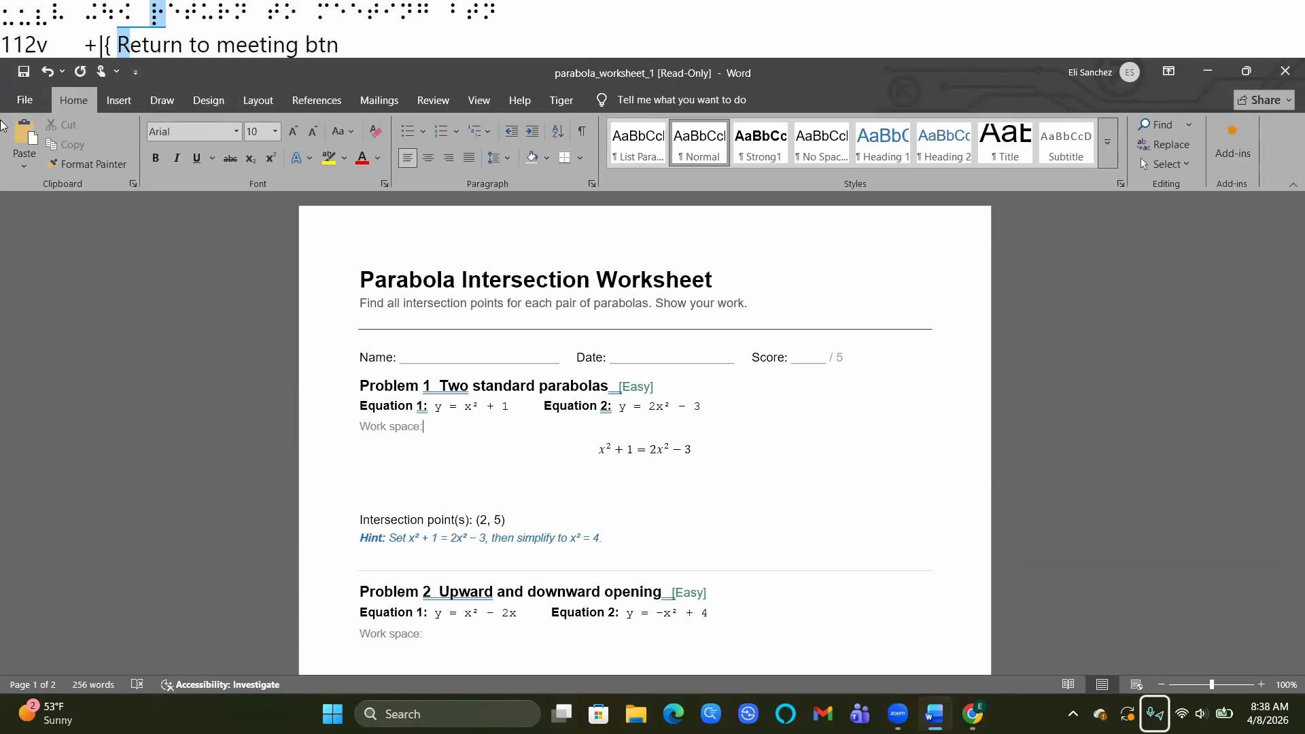
key(Right)
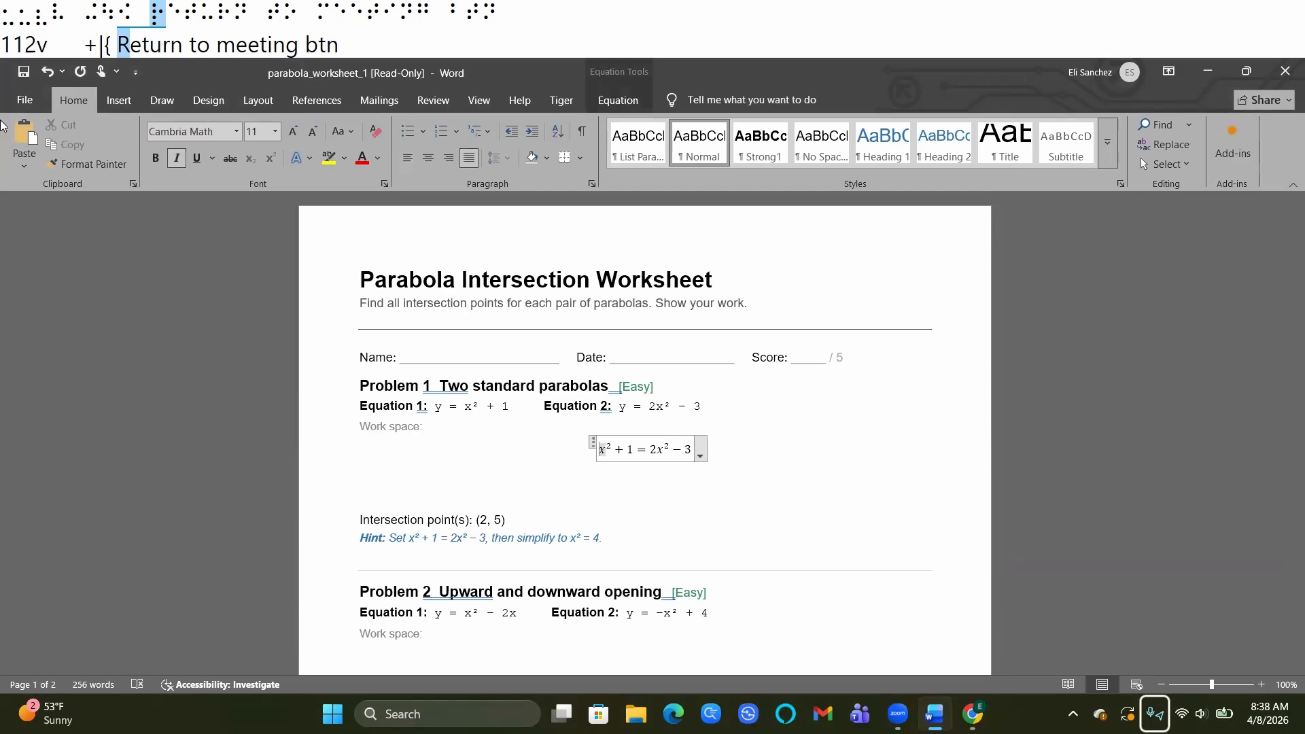
key(Left)
key(Right)
key(Left)
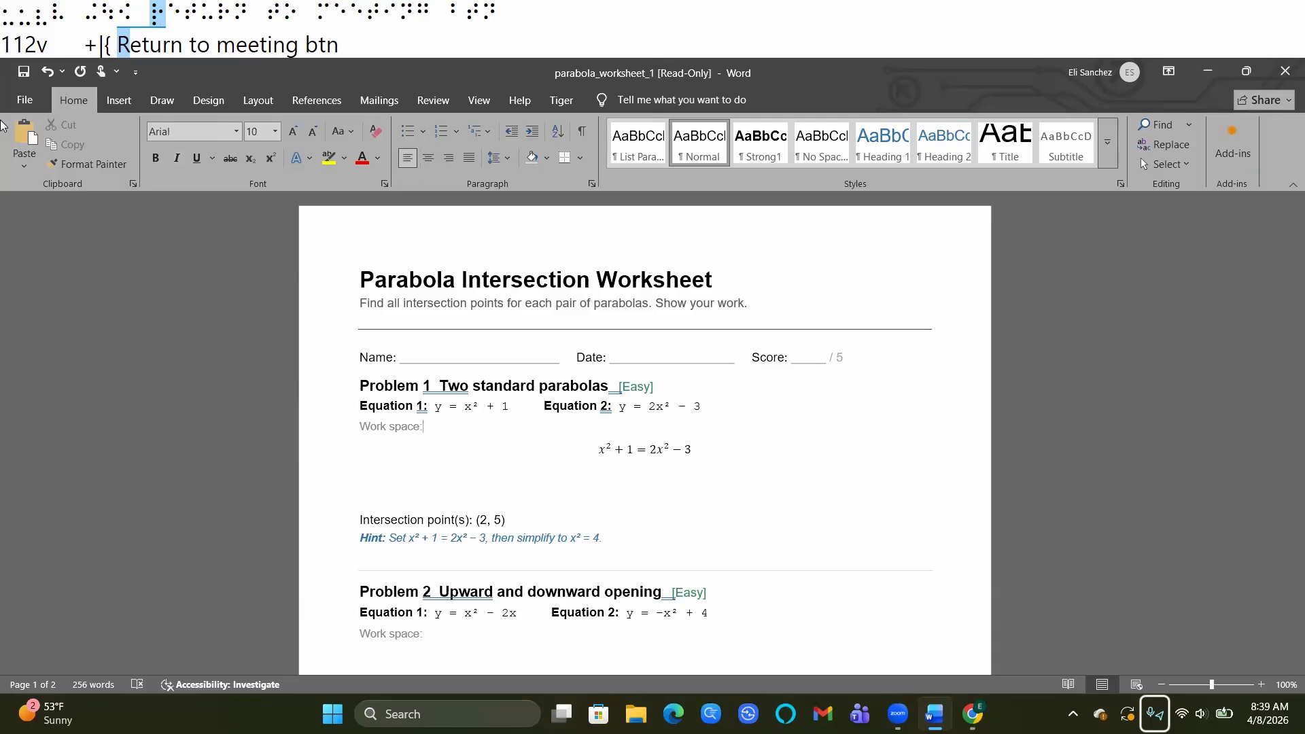
key(Right)
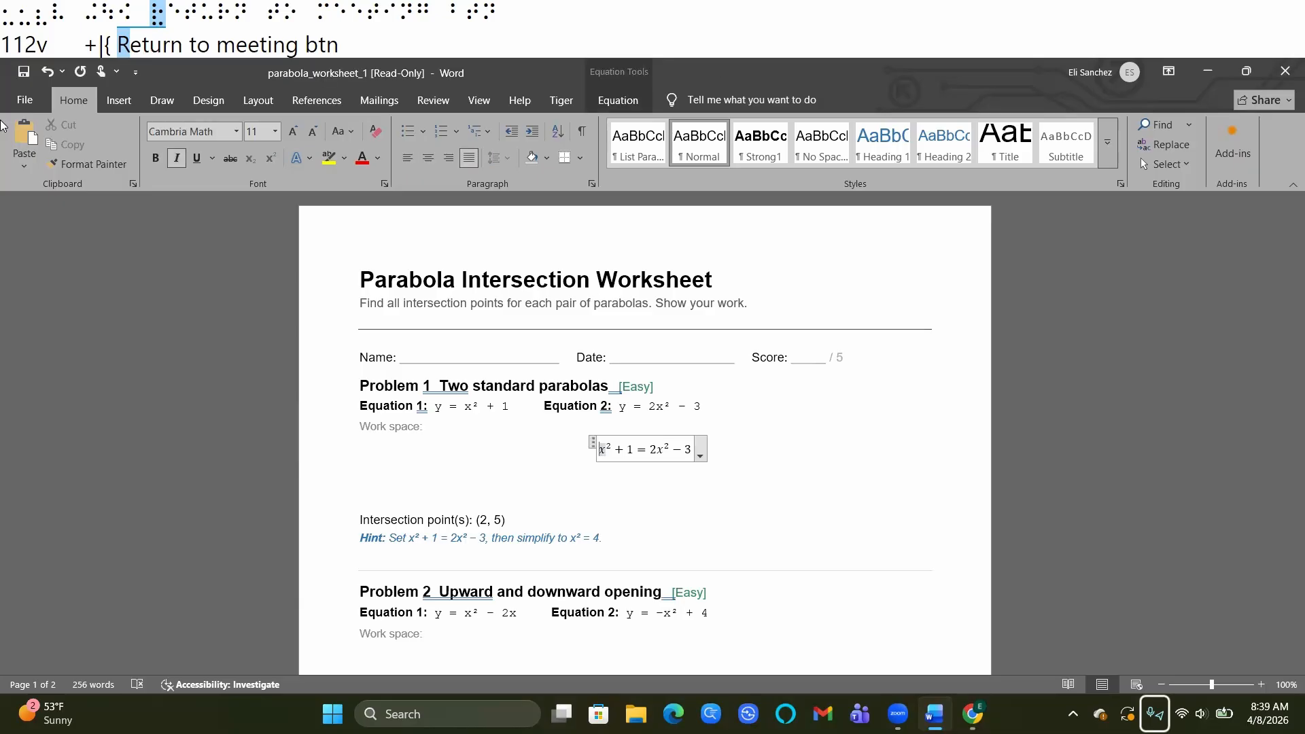
key(Down)
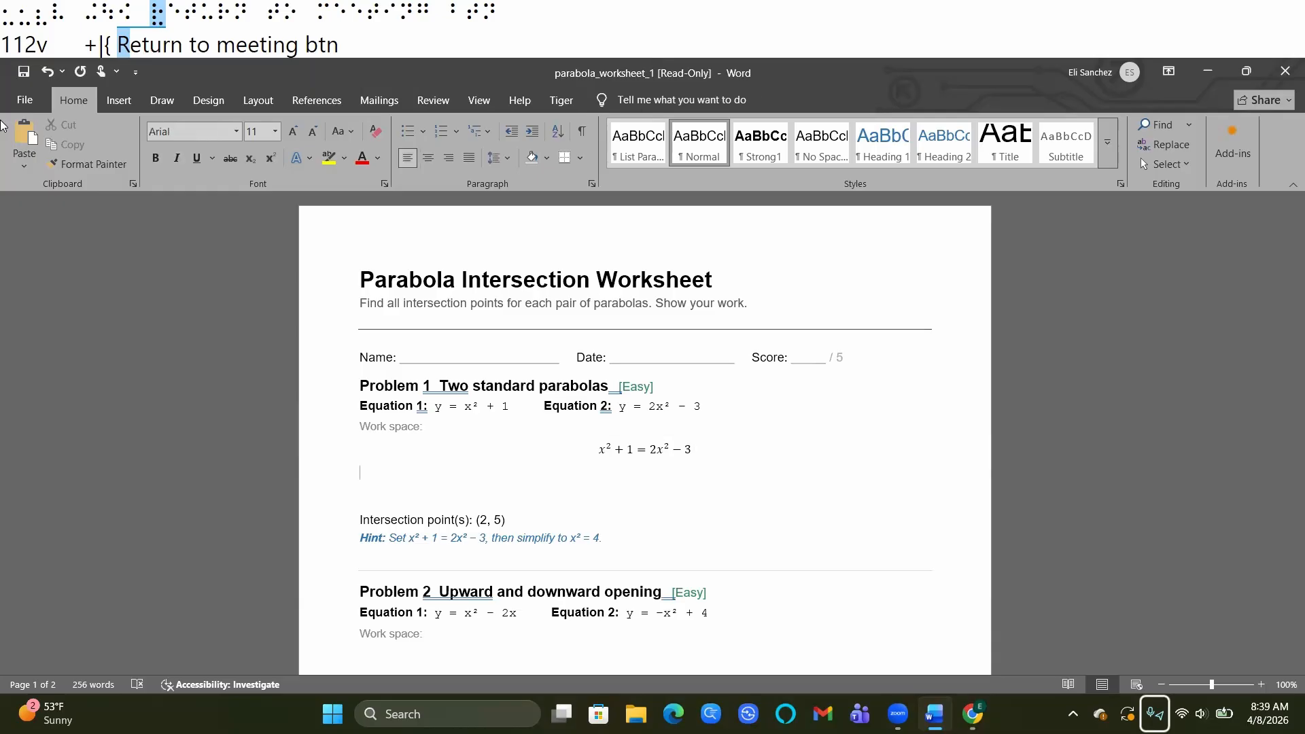
key(Up)
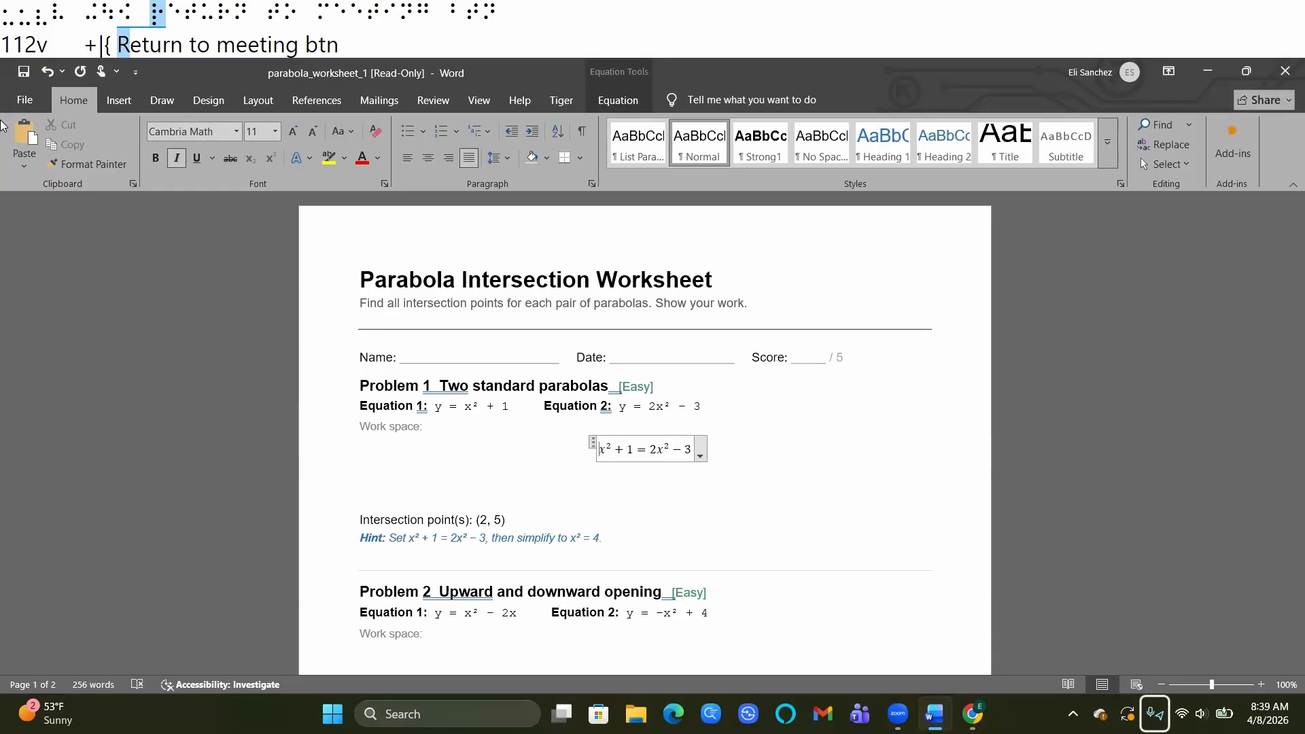
key(Down)
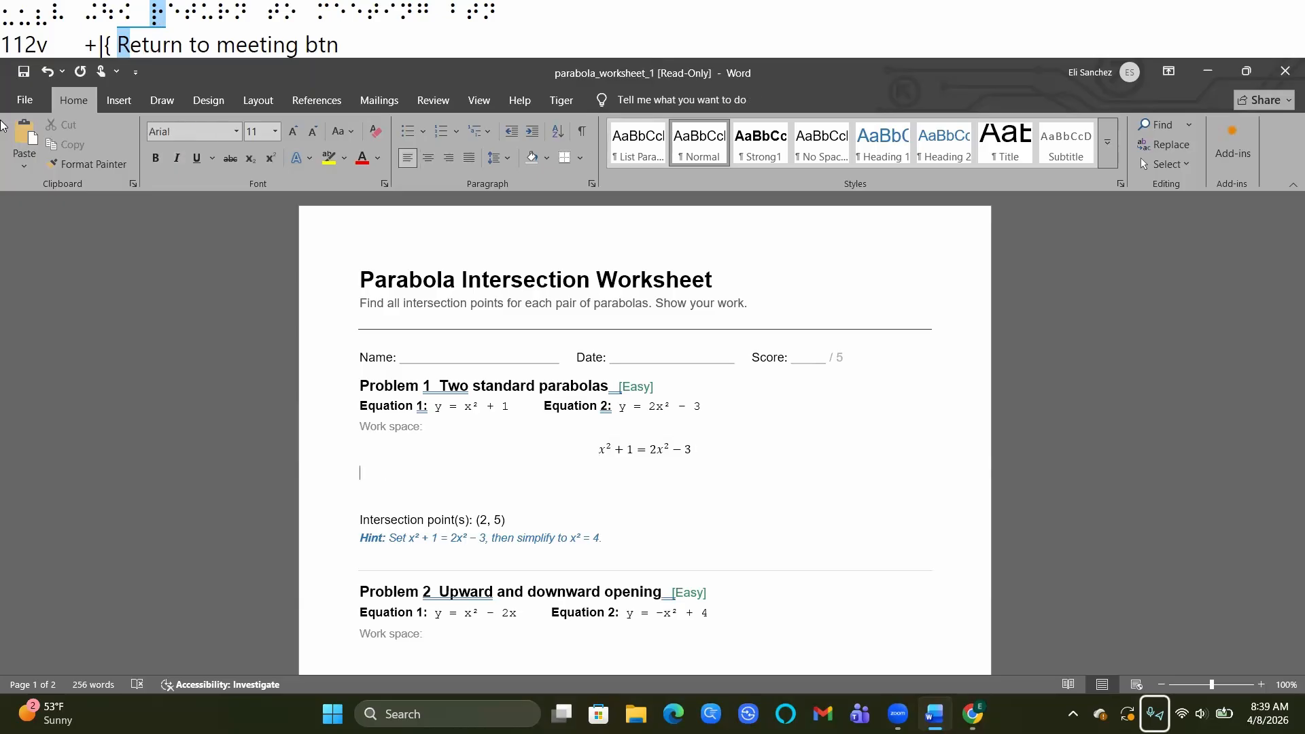
- Insert the equation x² = 2x² + 4 below the first one in Problem 1's work space and start a new line
key(alt+equal)
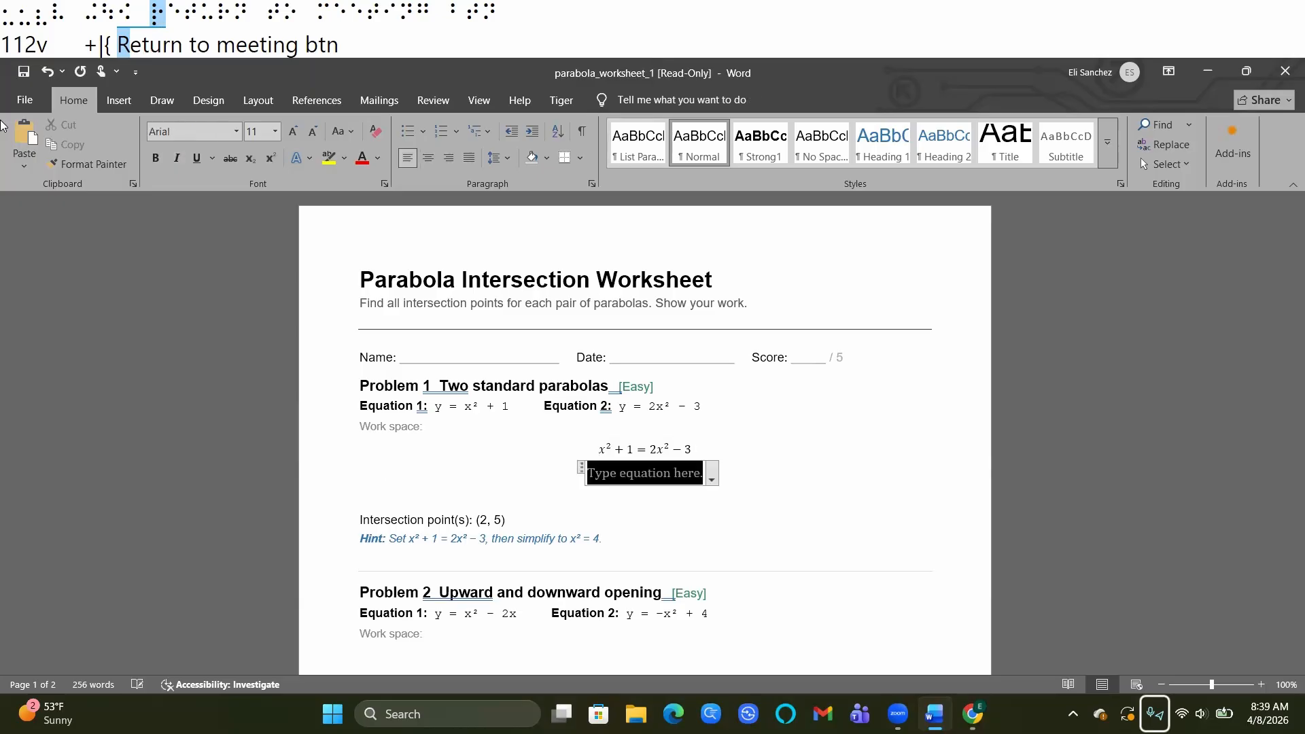
text(x^2)
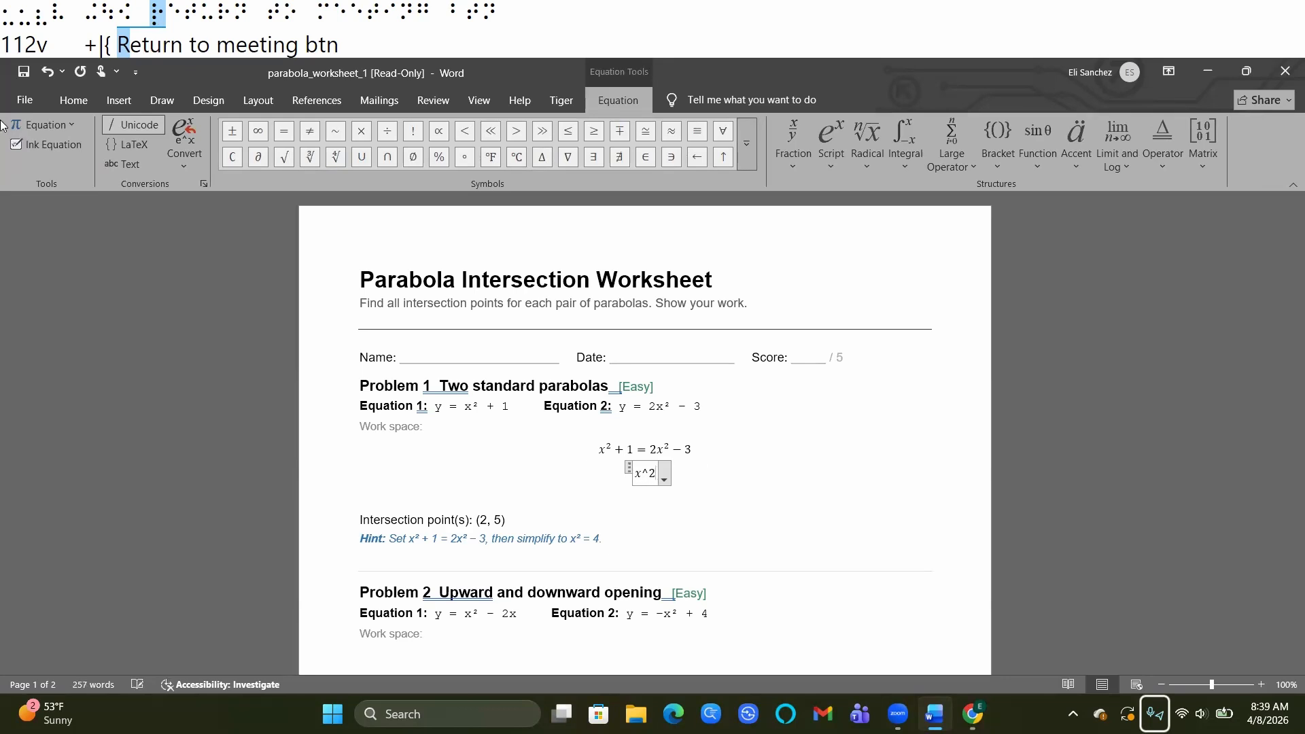
text( =)
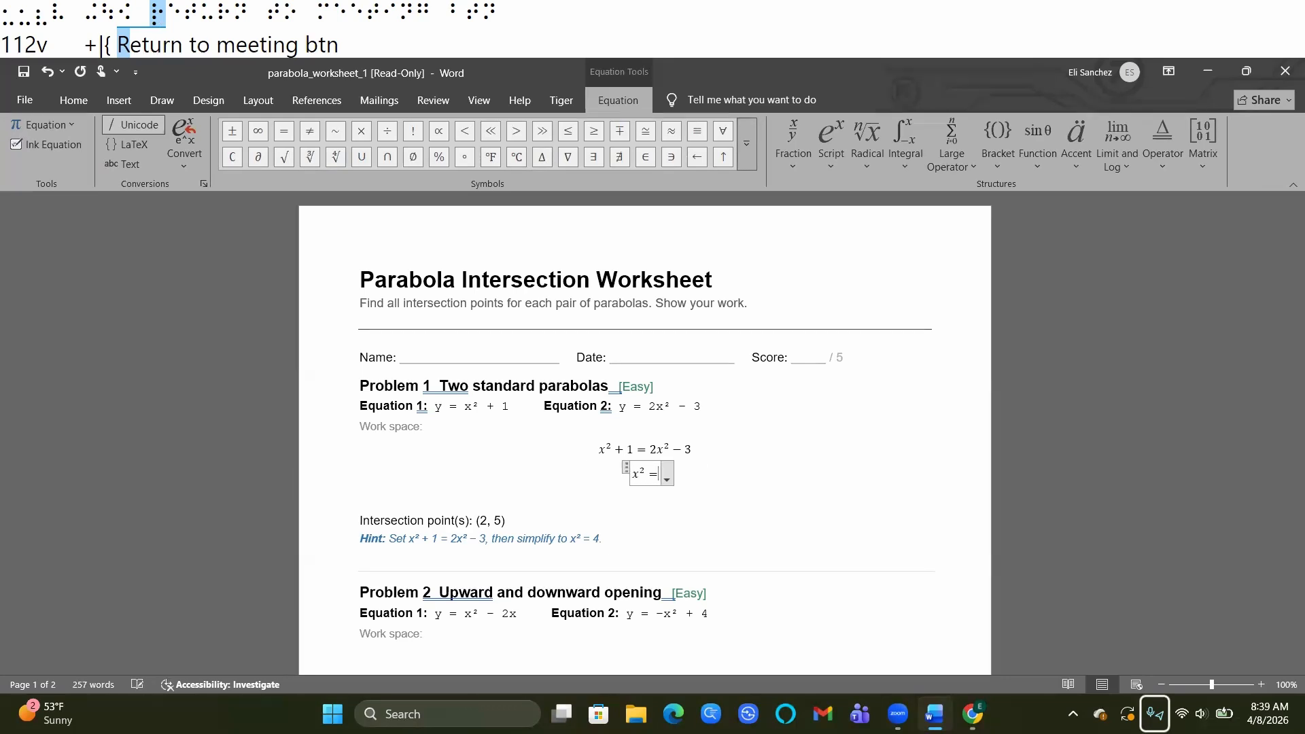
text( 2x)
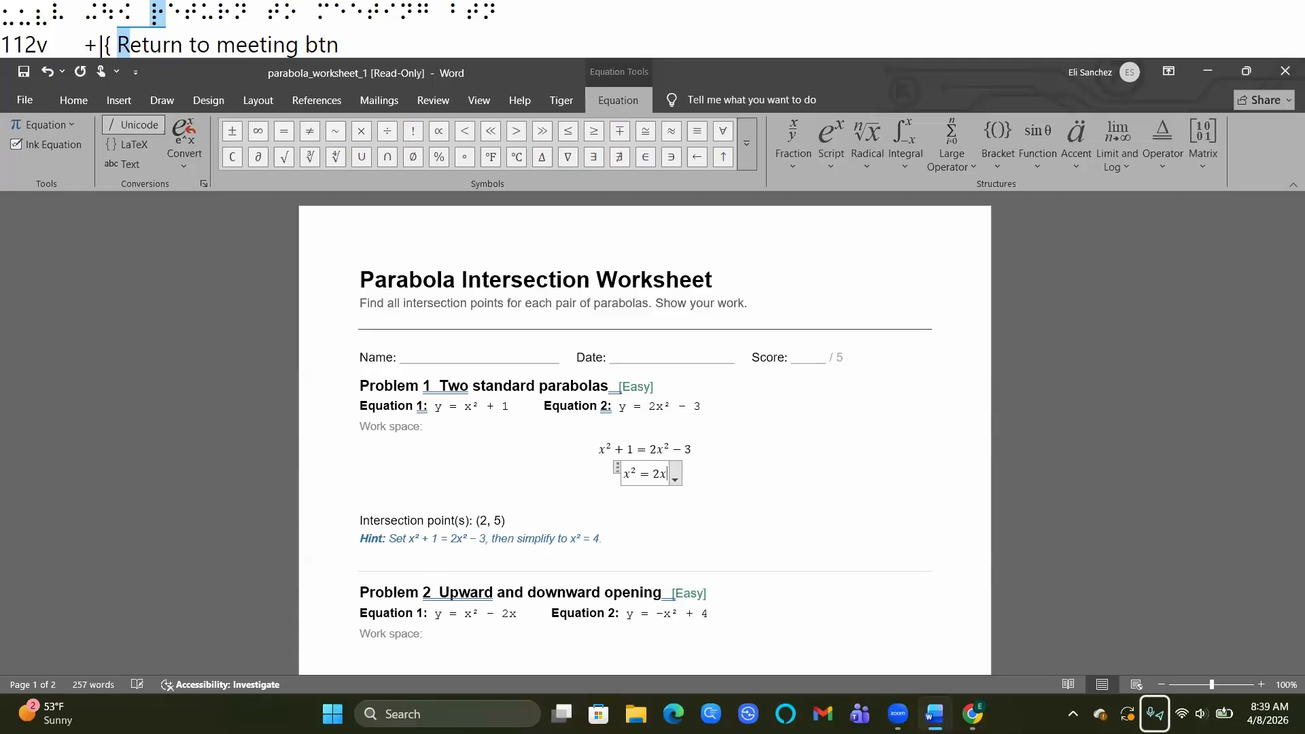
text(^2)
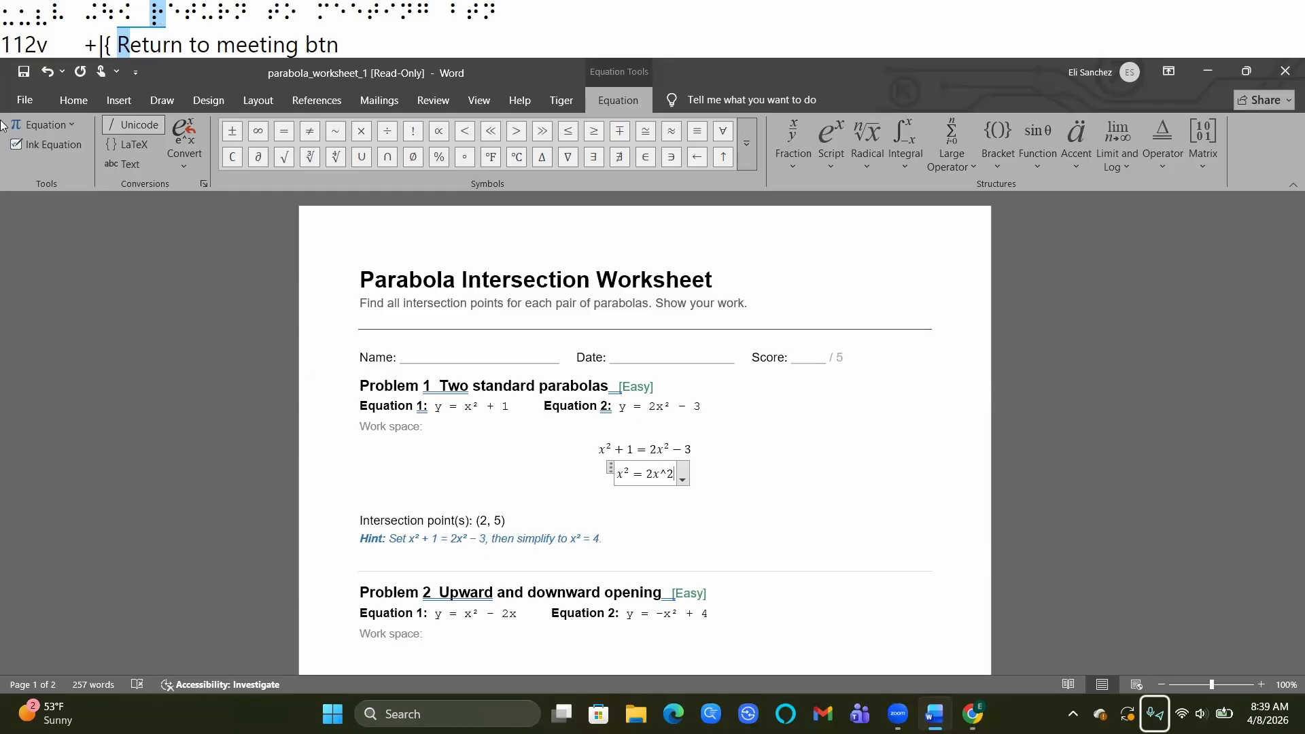
text(+4)
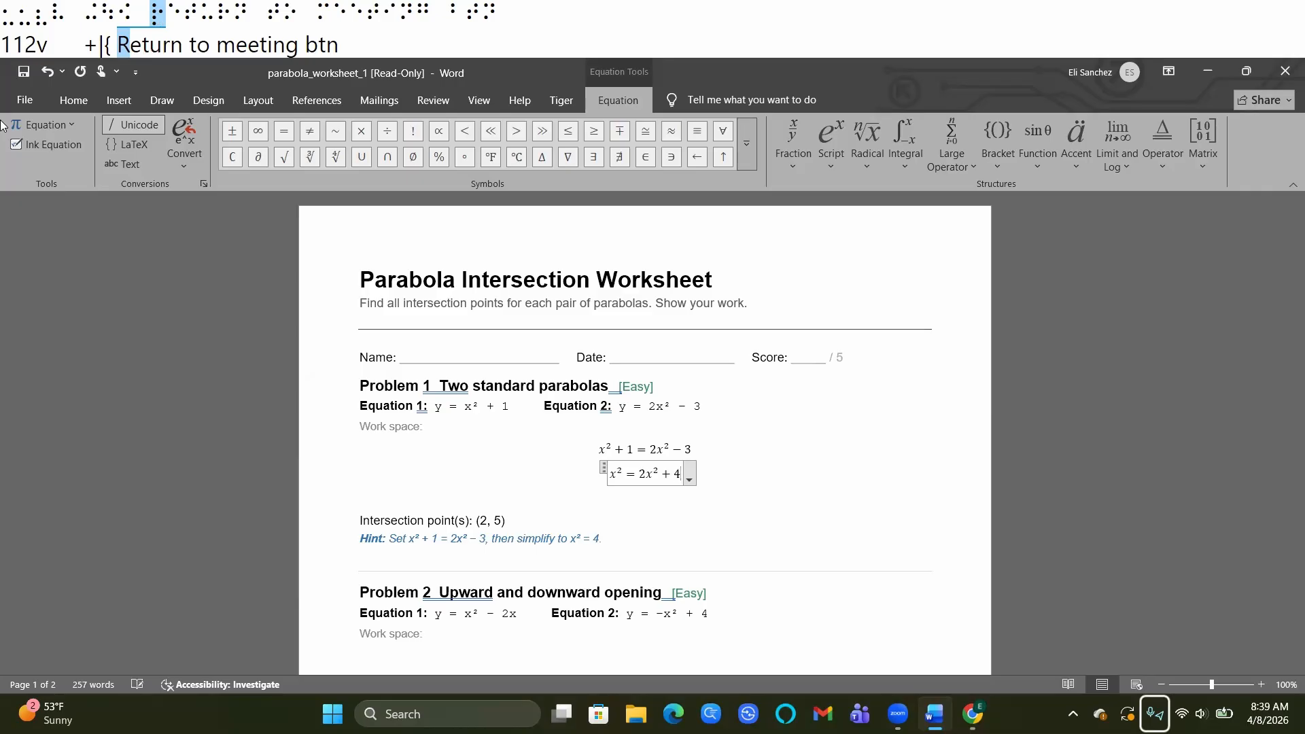
key(Return)
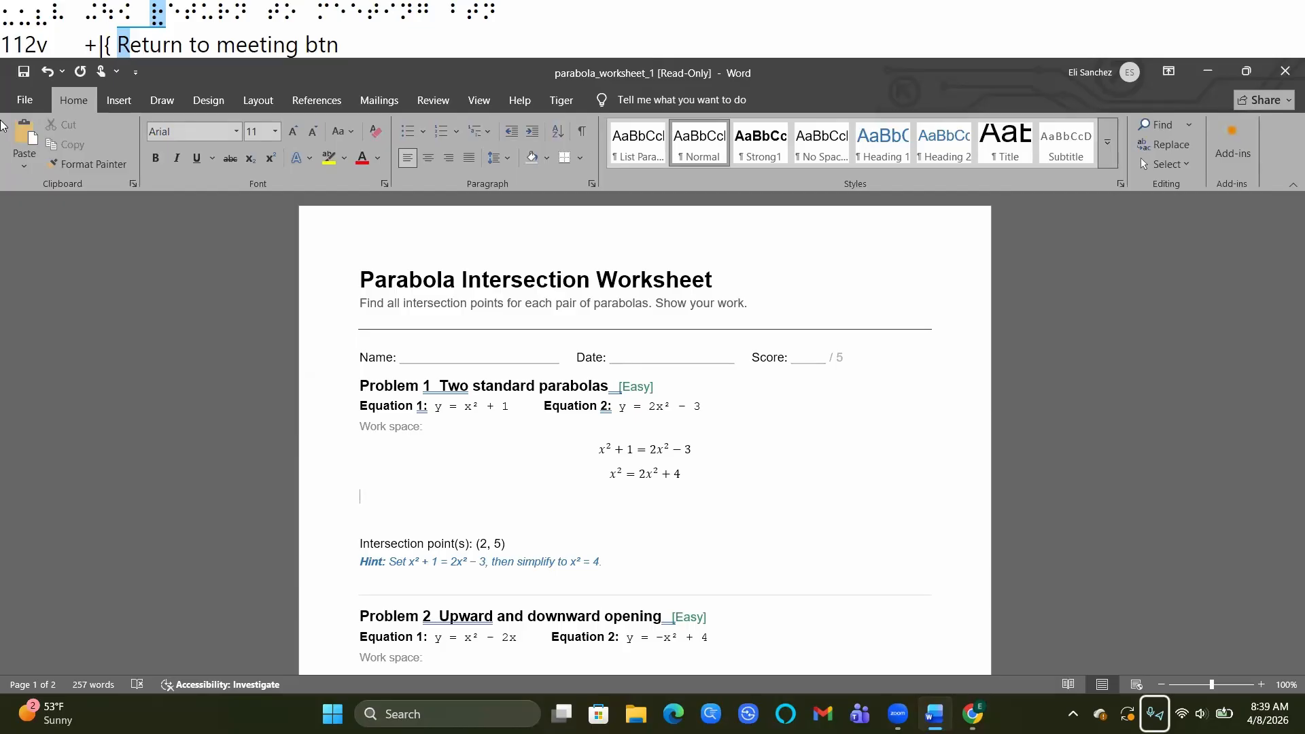
- Correct the second equation in Problem 1's work space to x² = 2x² − 4 and return to the blank line below it
key(Up)
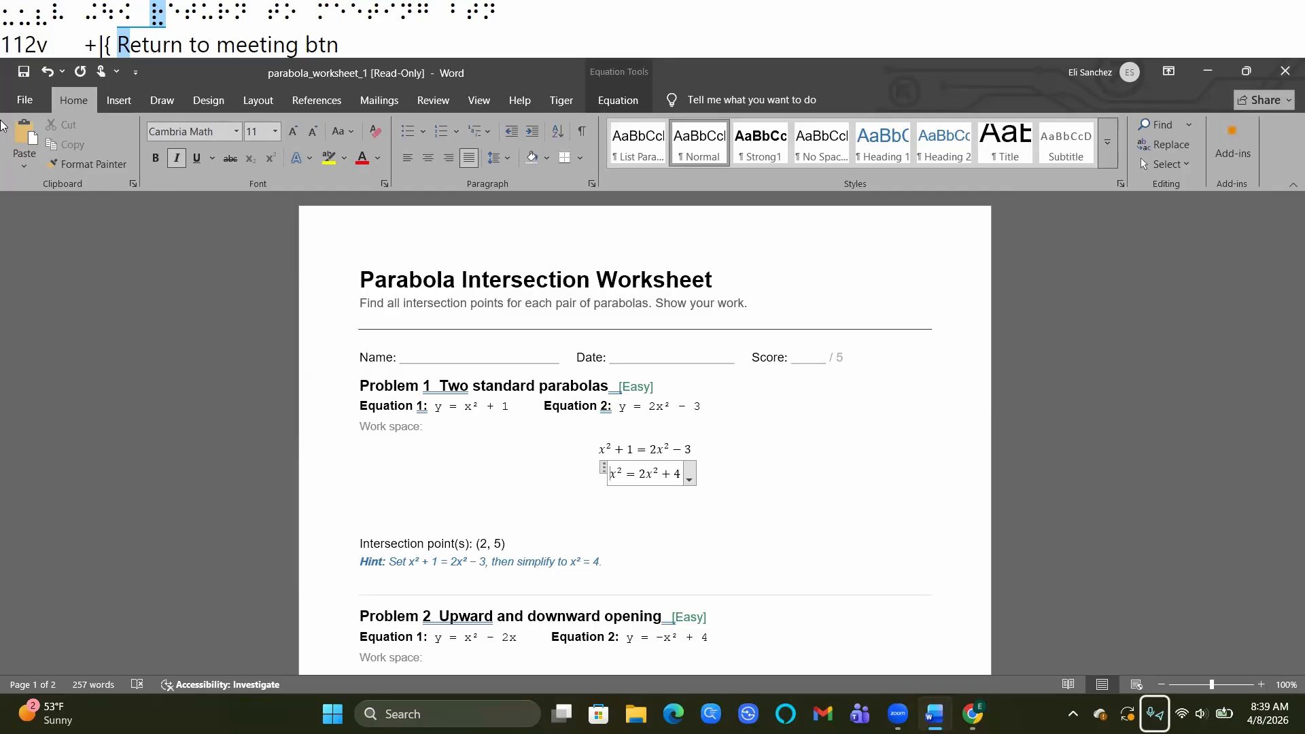
key(Up)
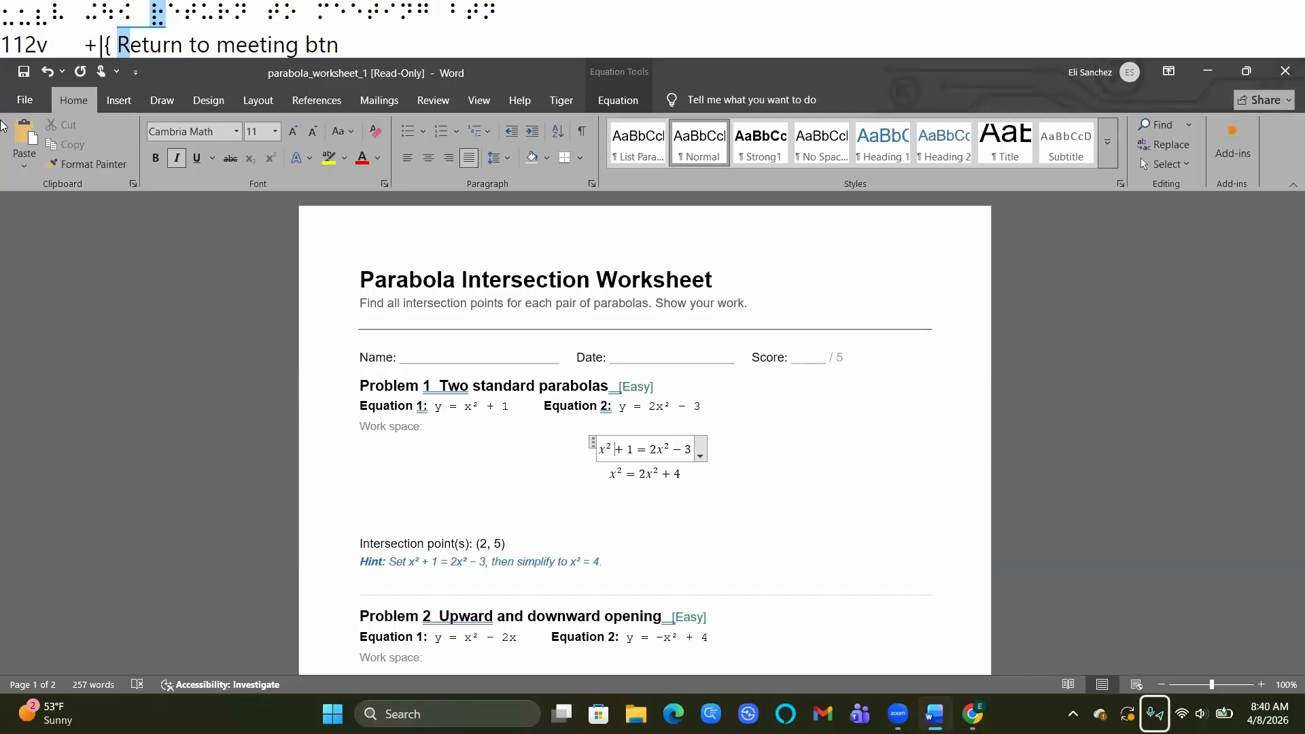
key(Down)
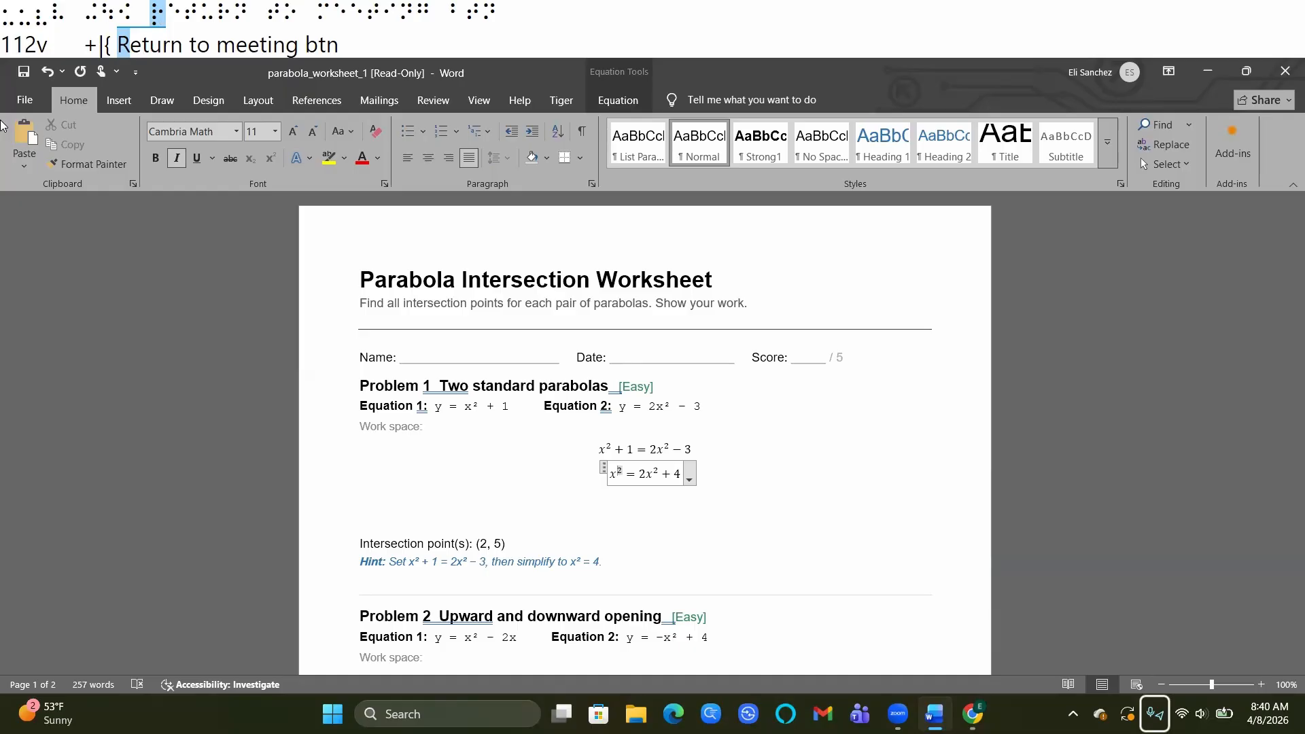
key(Home)
key(shift+Right)
key(Left)
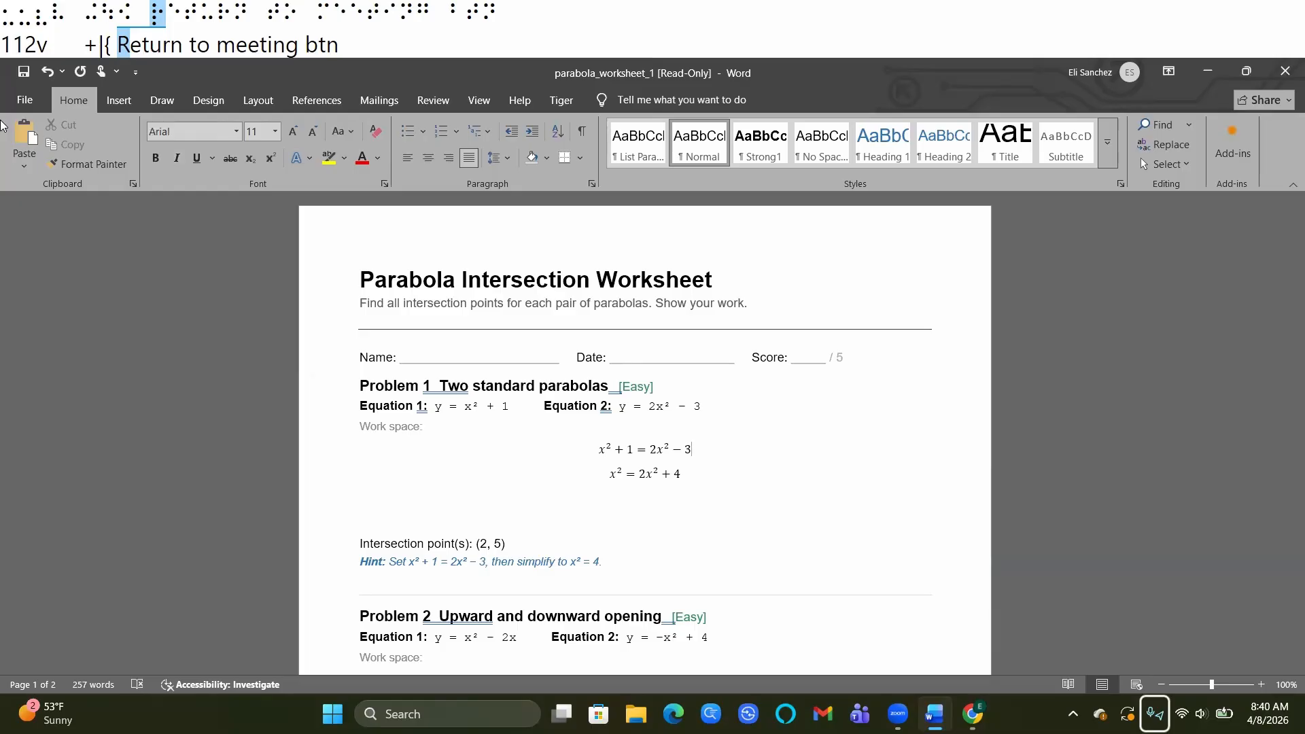
key(Right)
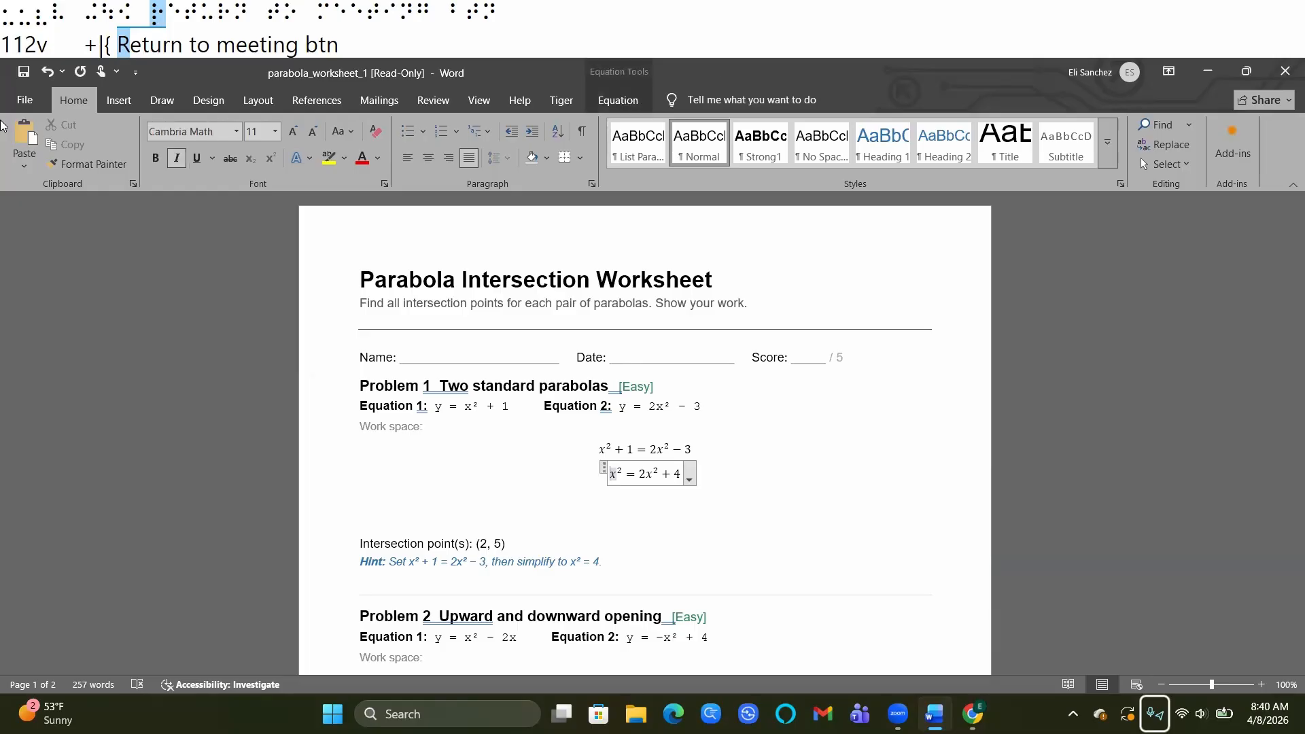
key(Right)
key(Right)
key(Right)
key(Right)
key(Right)
key(BackSpace)
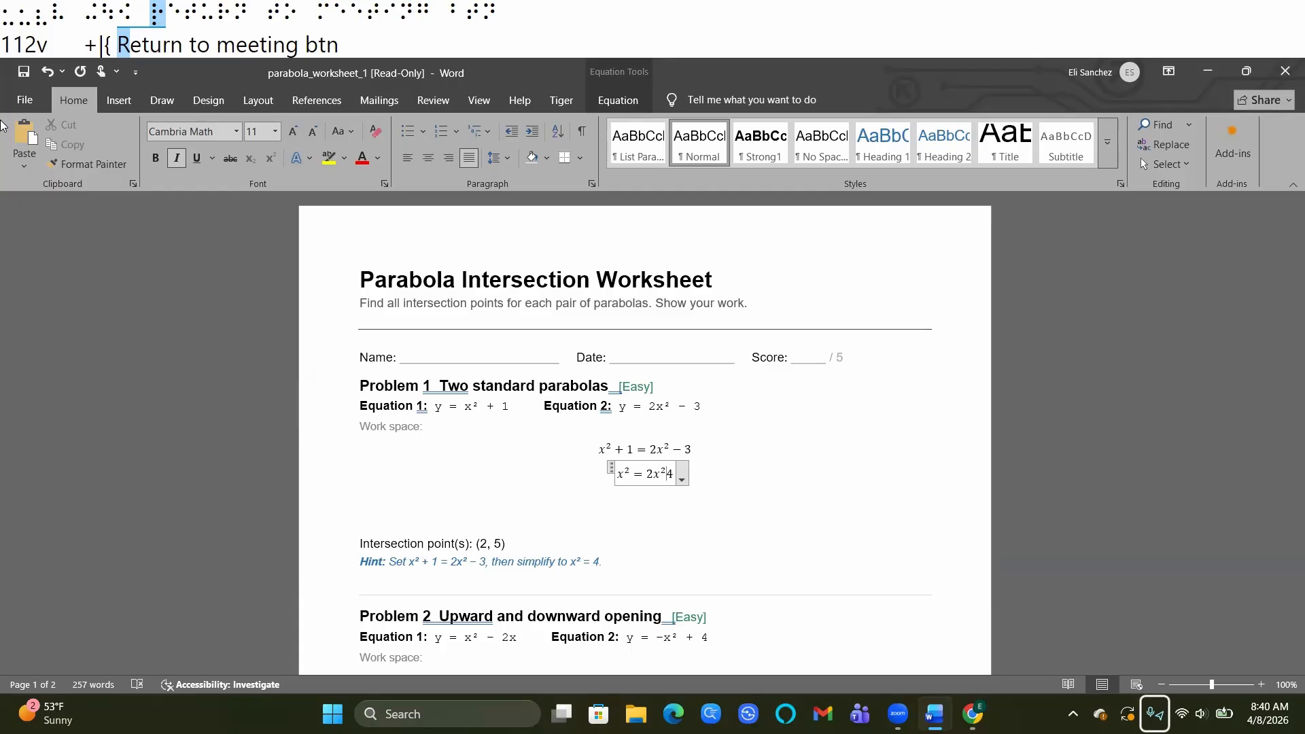
text(-)
key(Left)
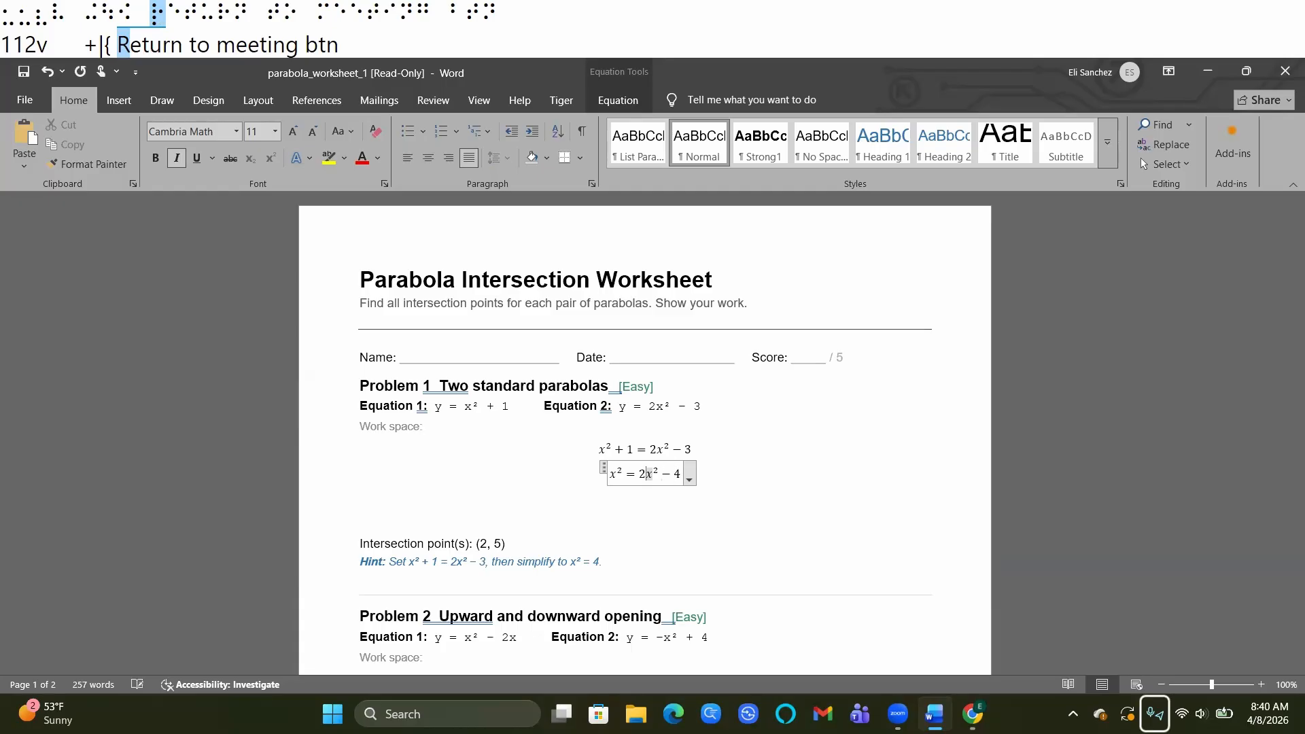
key(Down)
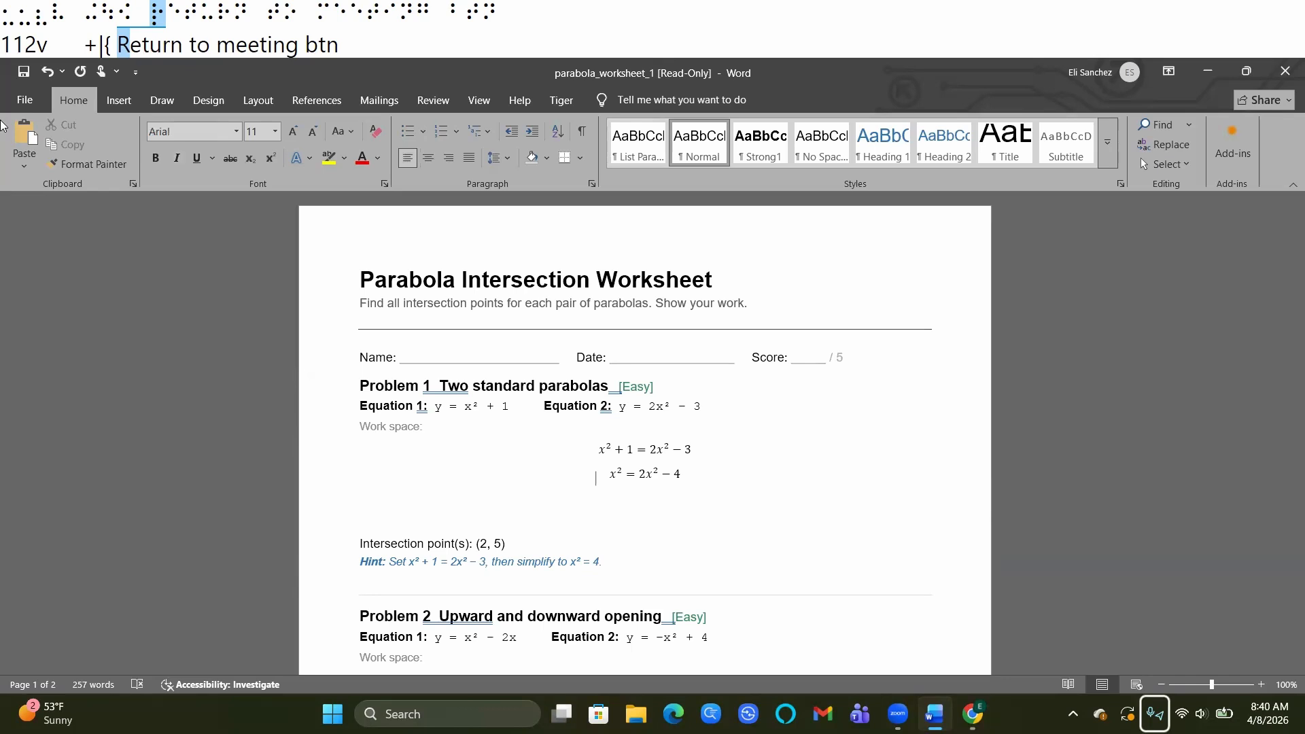
key(Up)
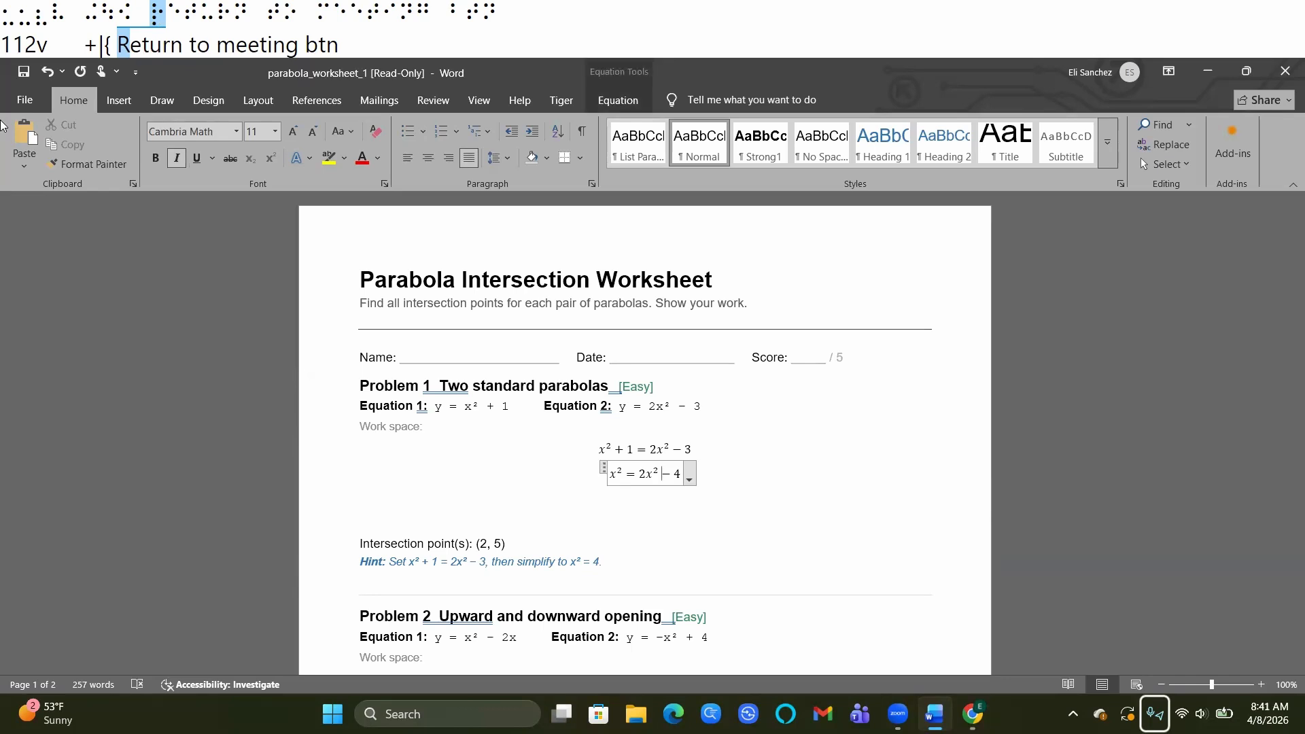
key(Down)
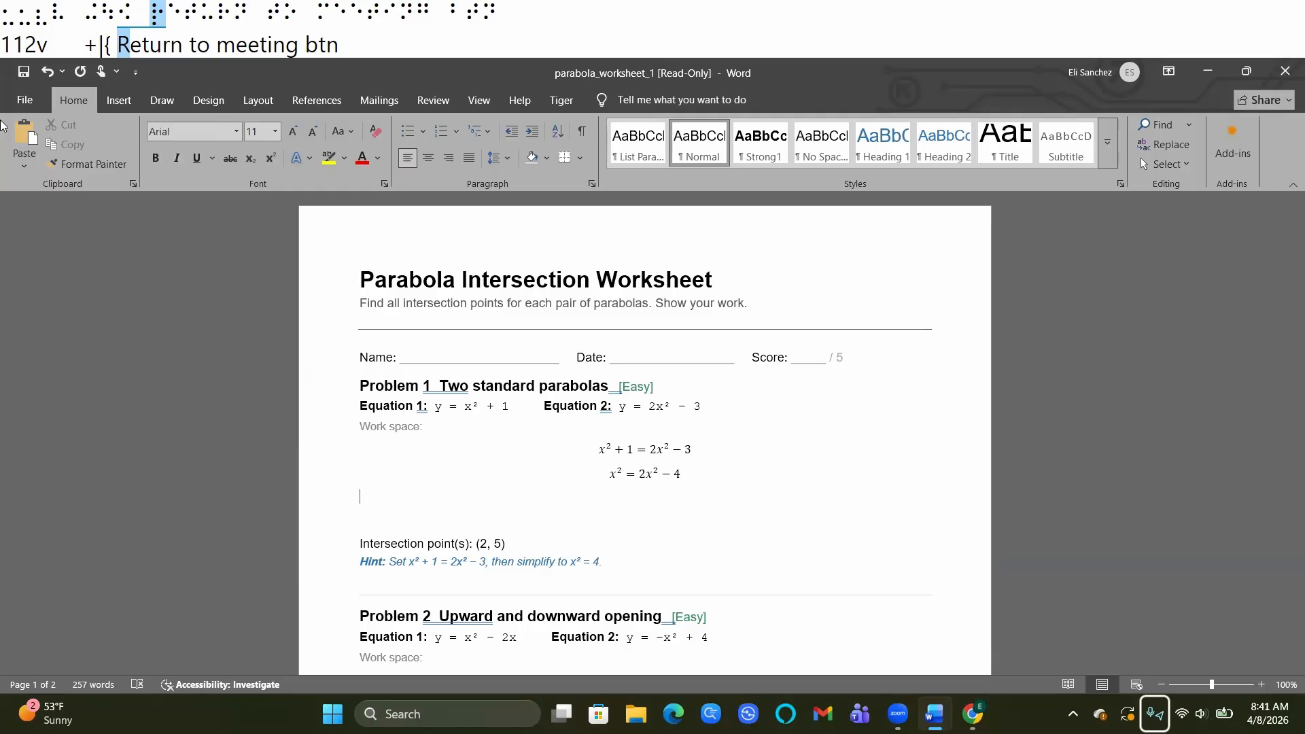
key(Up)
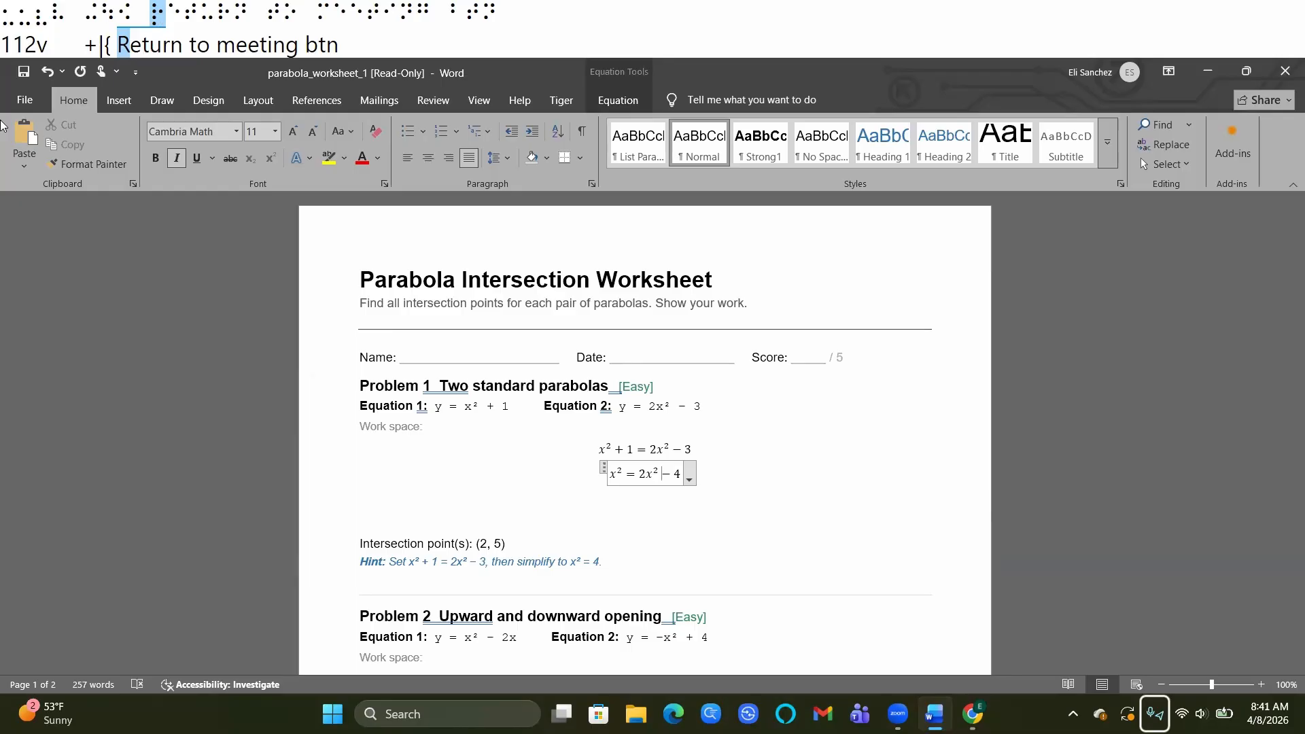
key(Down)
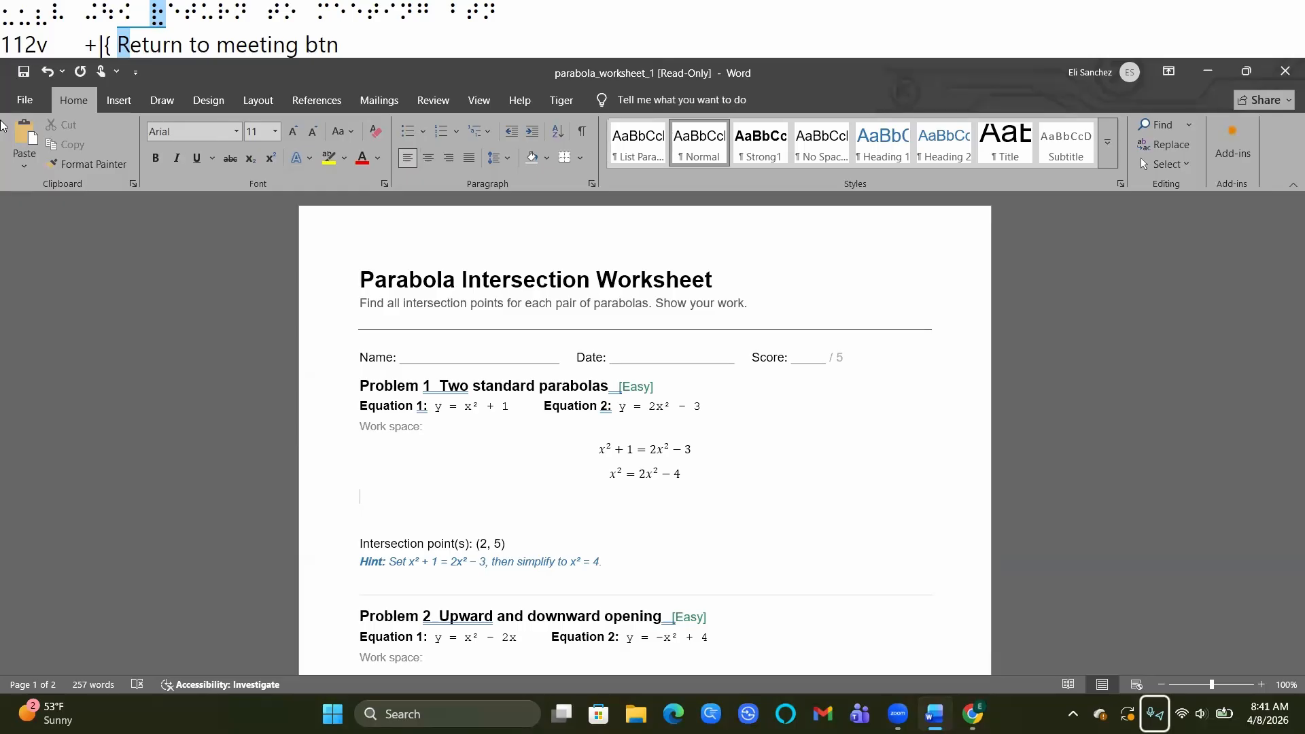
- Insert the equation 4 = x² as the third line of Problem 1's work space and start a new line
key(alt+equal)
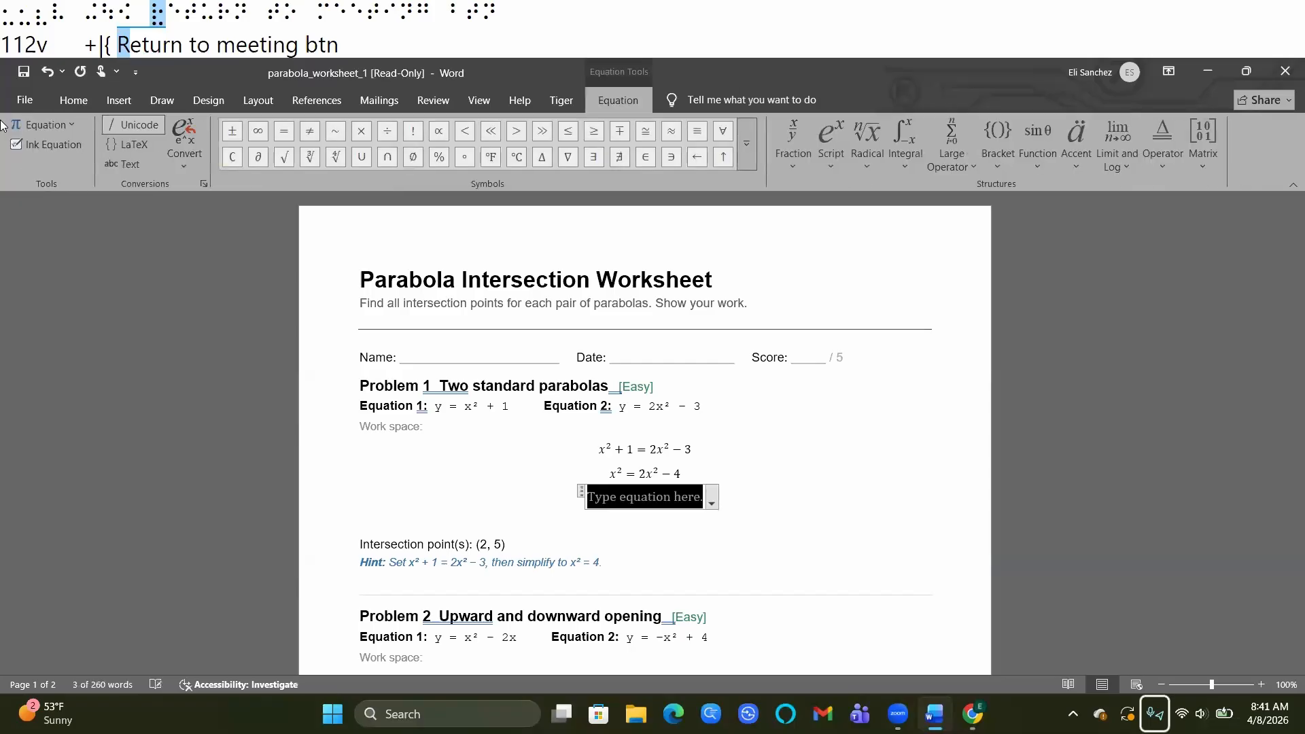
text(4 = )
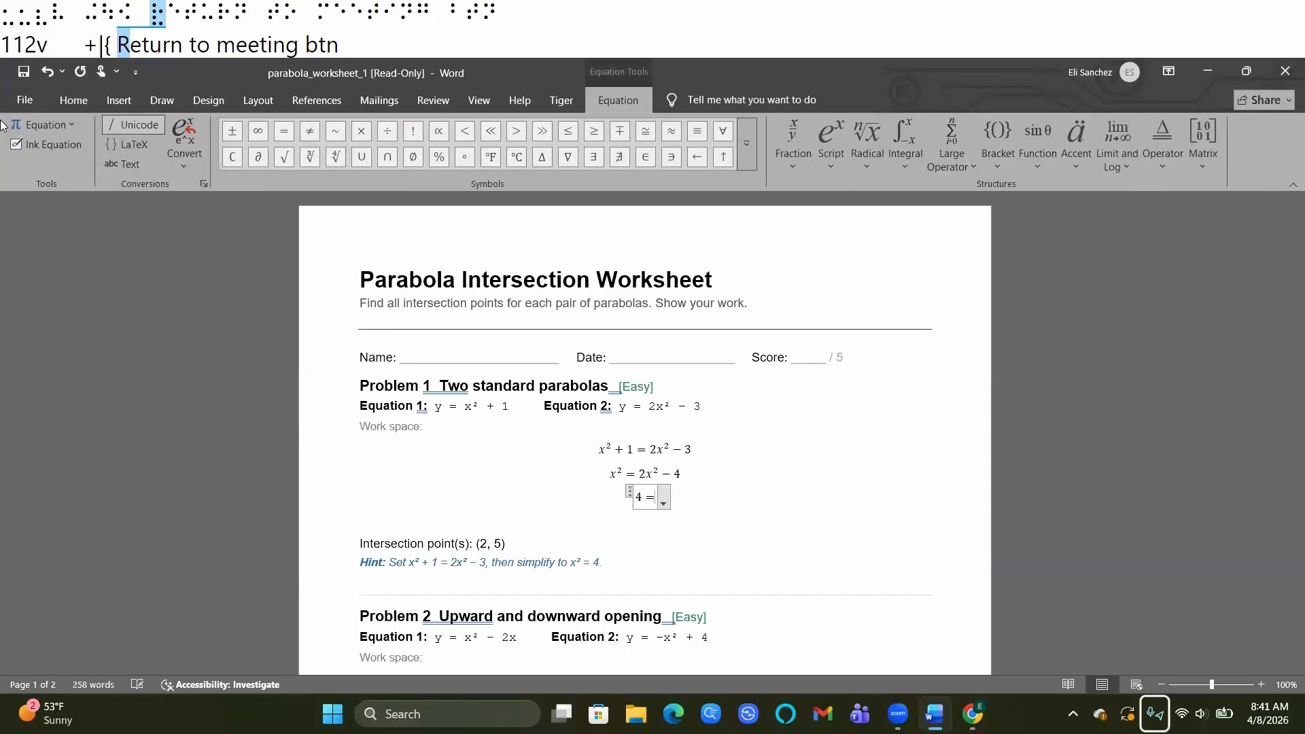
text(x^2)
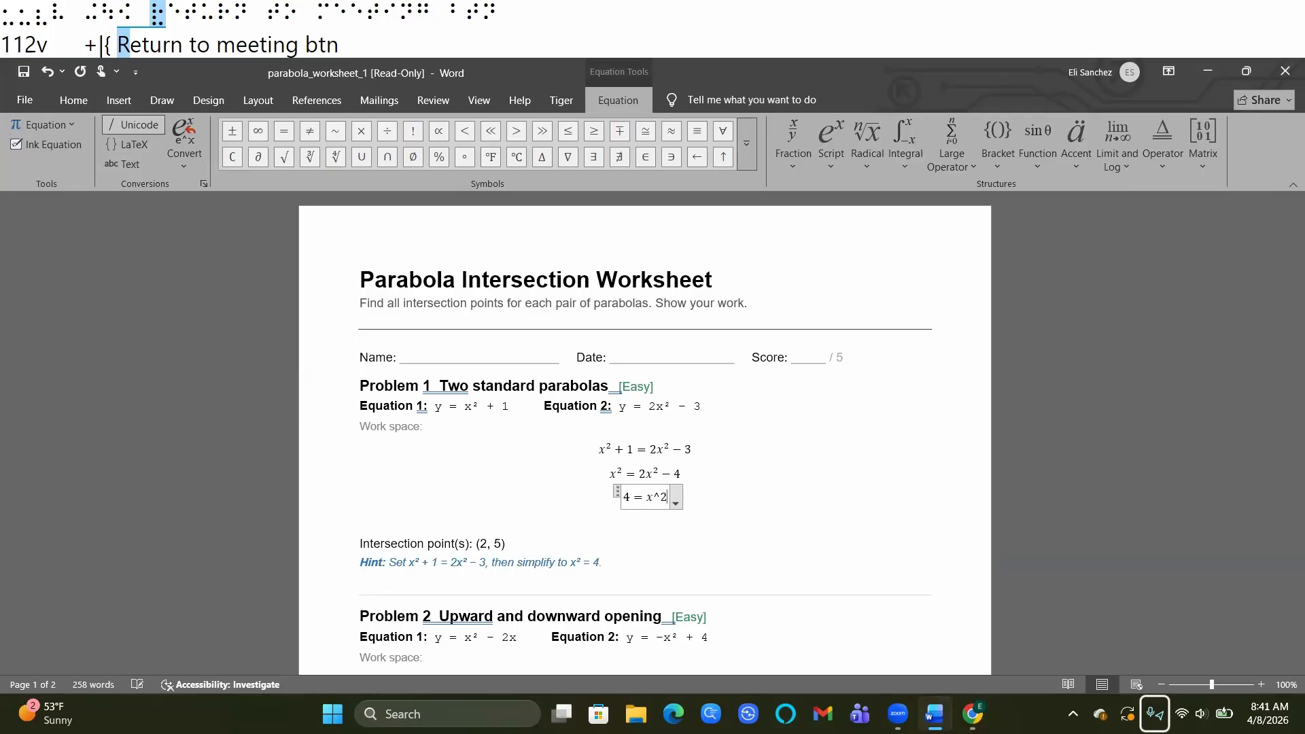
key(Return)
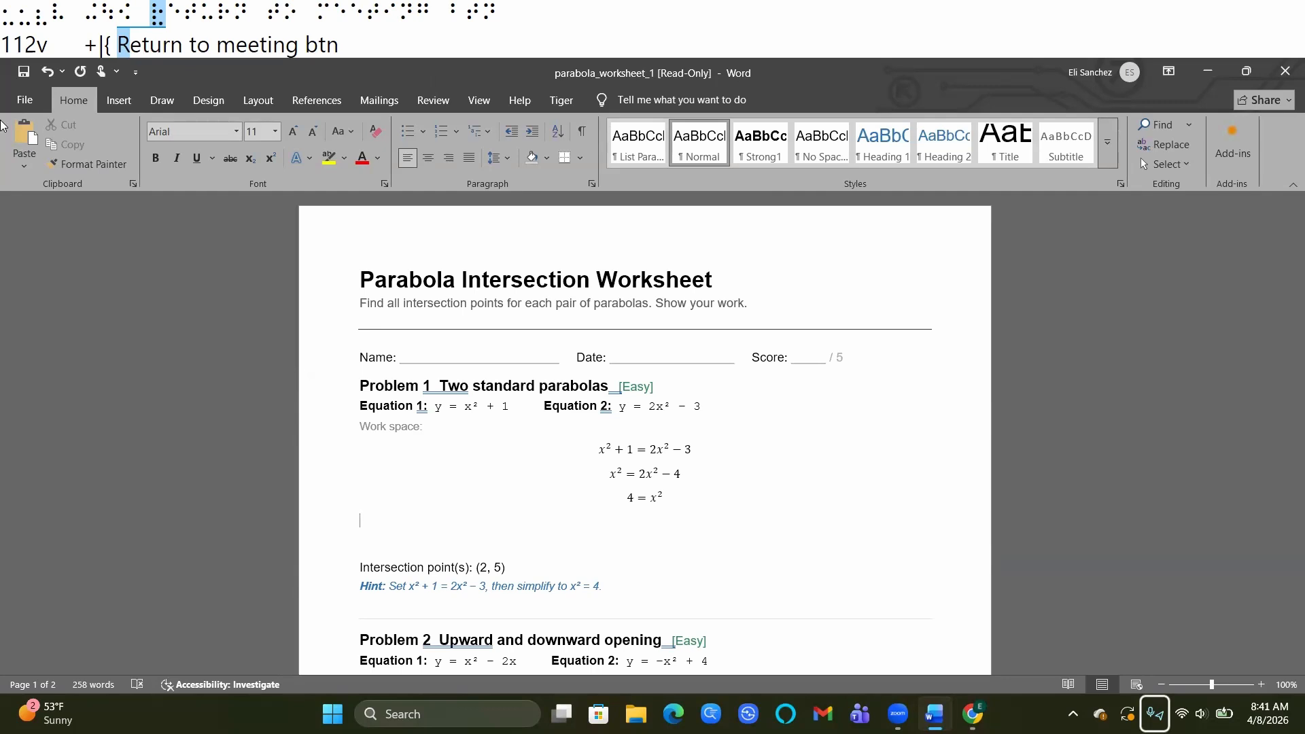
- Insert a new equation below 4 = x² that begins with √4 and an equals sign
key(alt+equal)
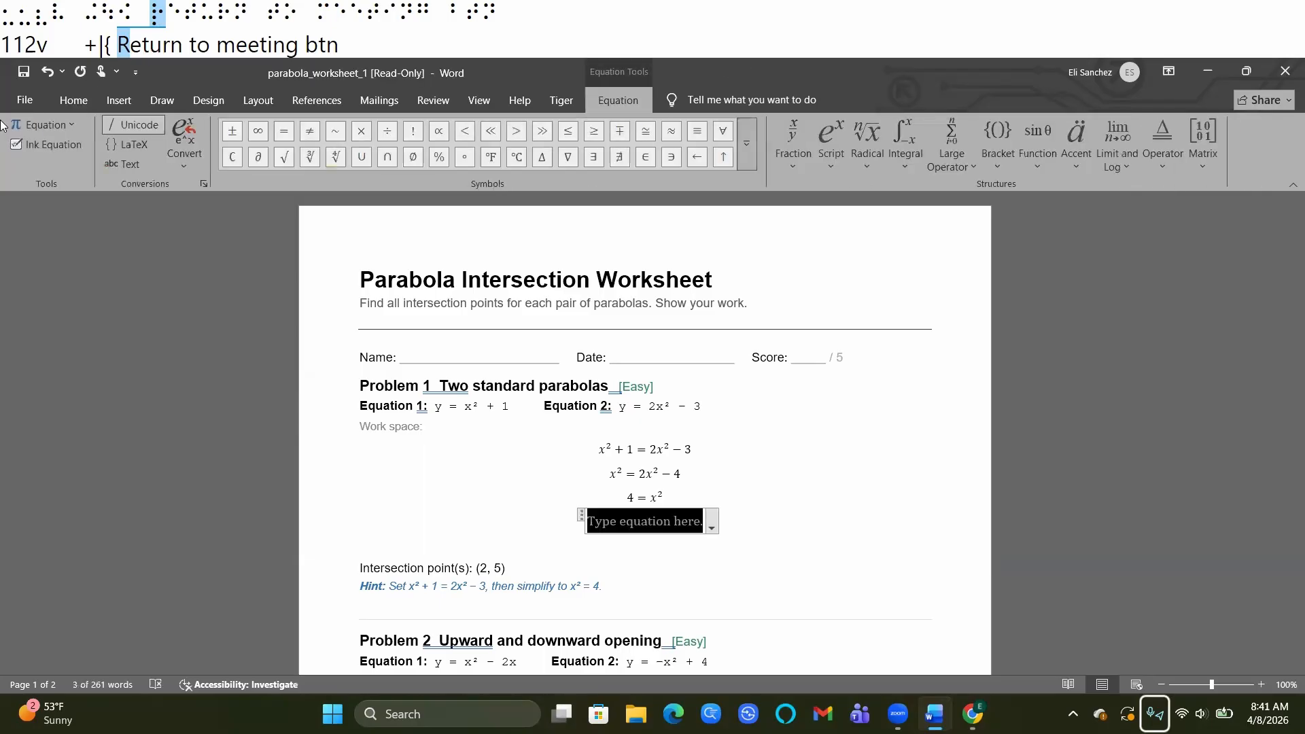
text(\)
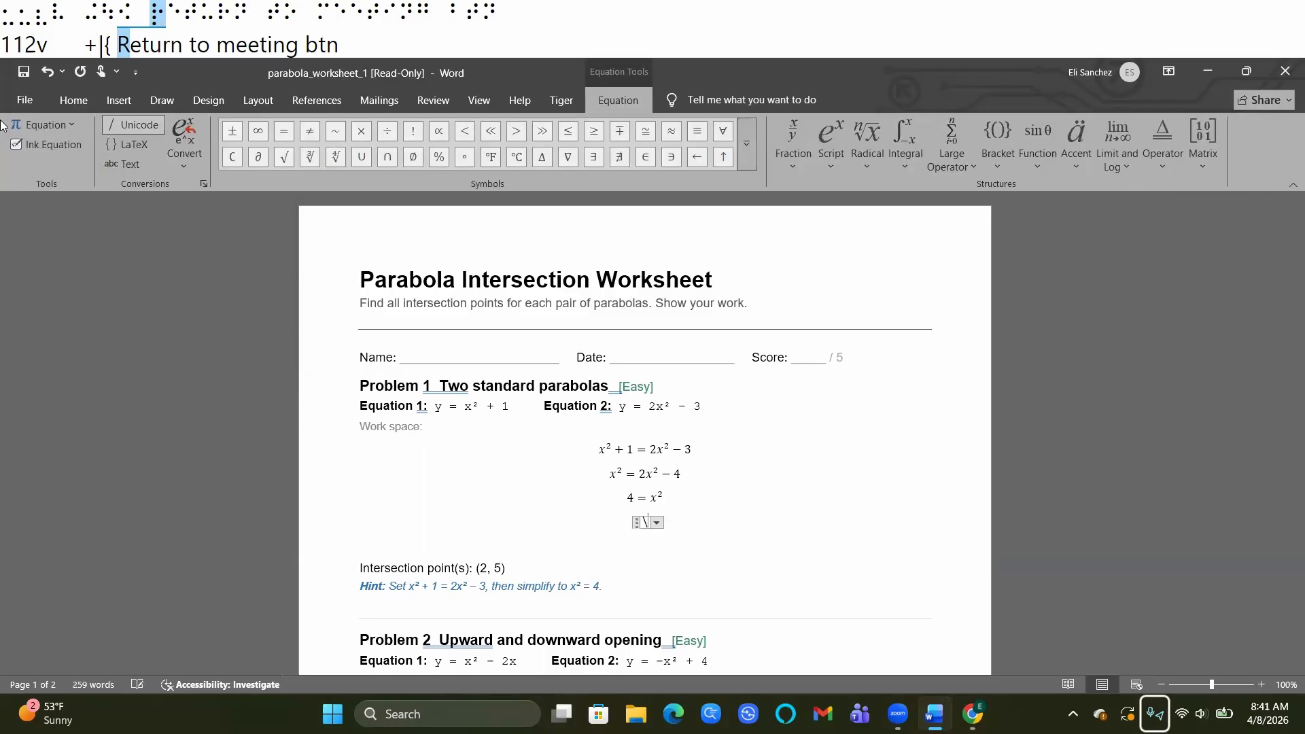
text(sqrt)
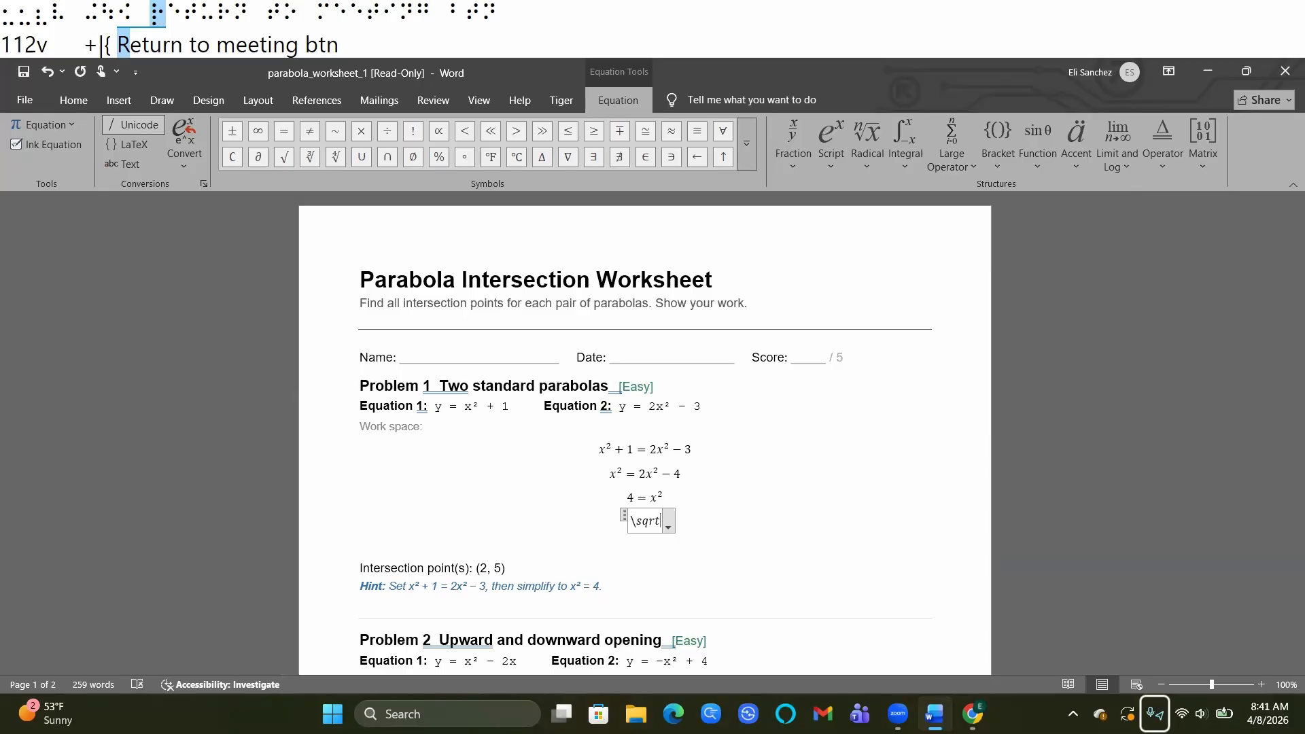
text(4)
key(BackSpace)
key(BackSpace)
text(()
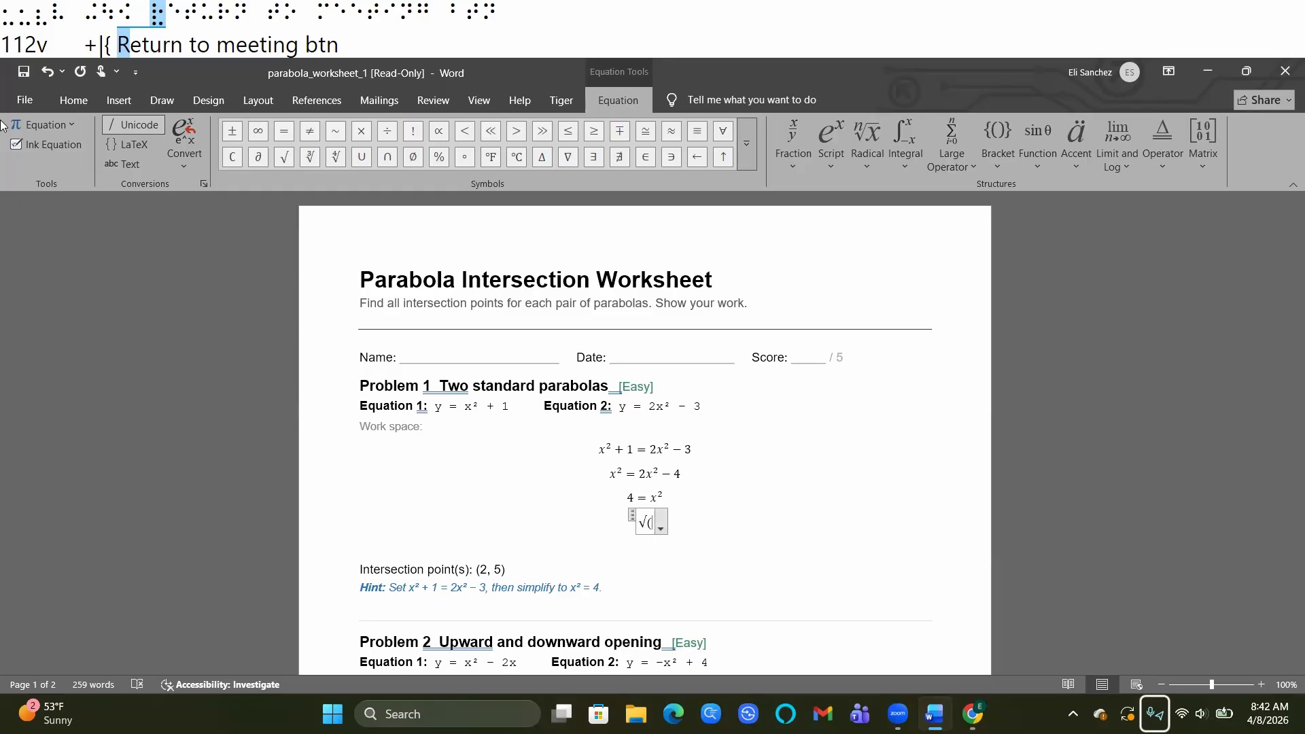
key(BackSpace)
text(()
text(4)
text())
text( =)
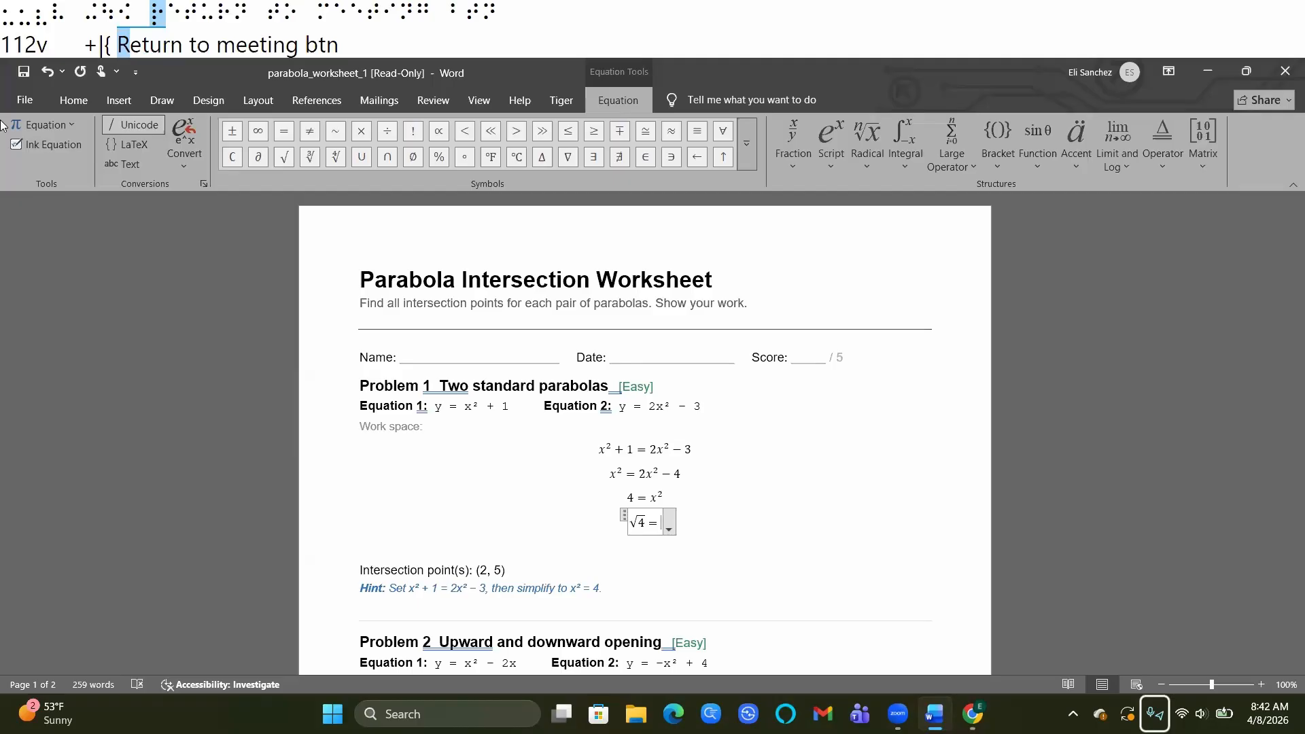
- Complete the fourth equation with the square root of x² as its right side and start a new line
text(\sqrt)
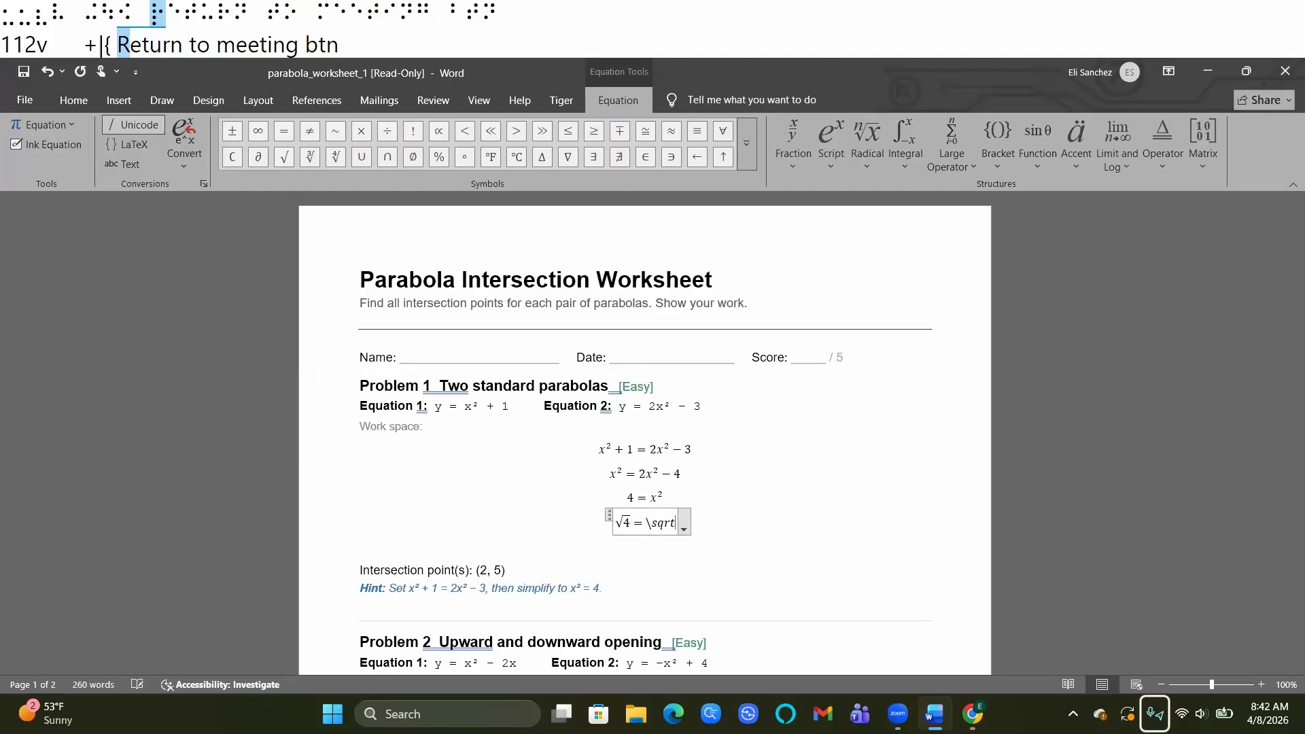
text(()
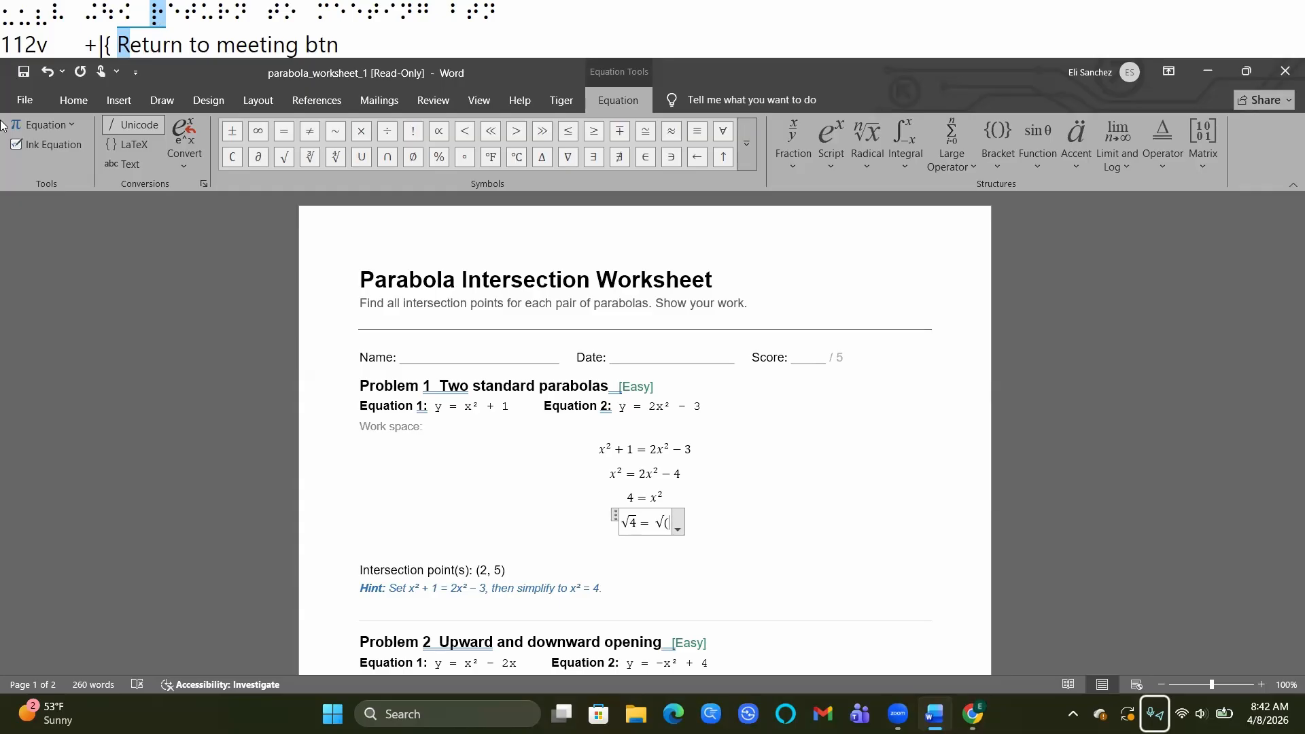
text(x^2)
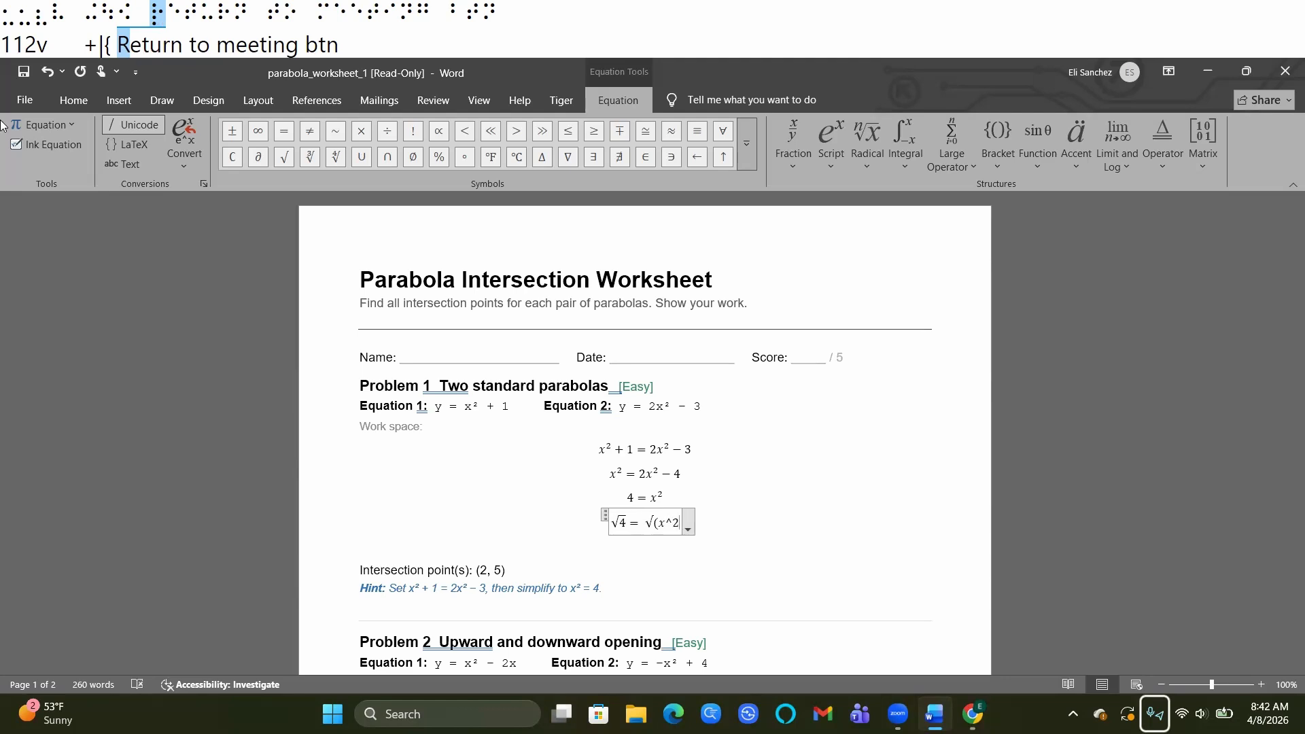
key(BackSpace)
key(BackSpace)
text(²))
key(Return)
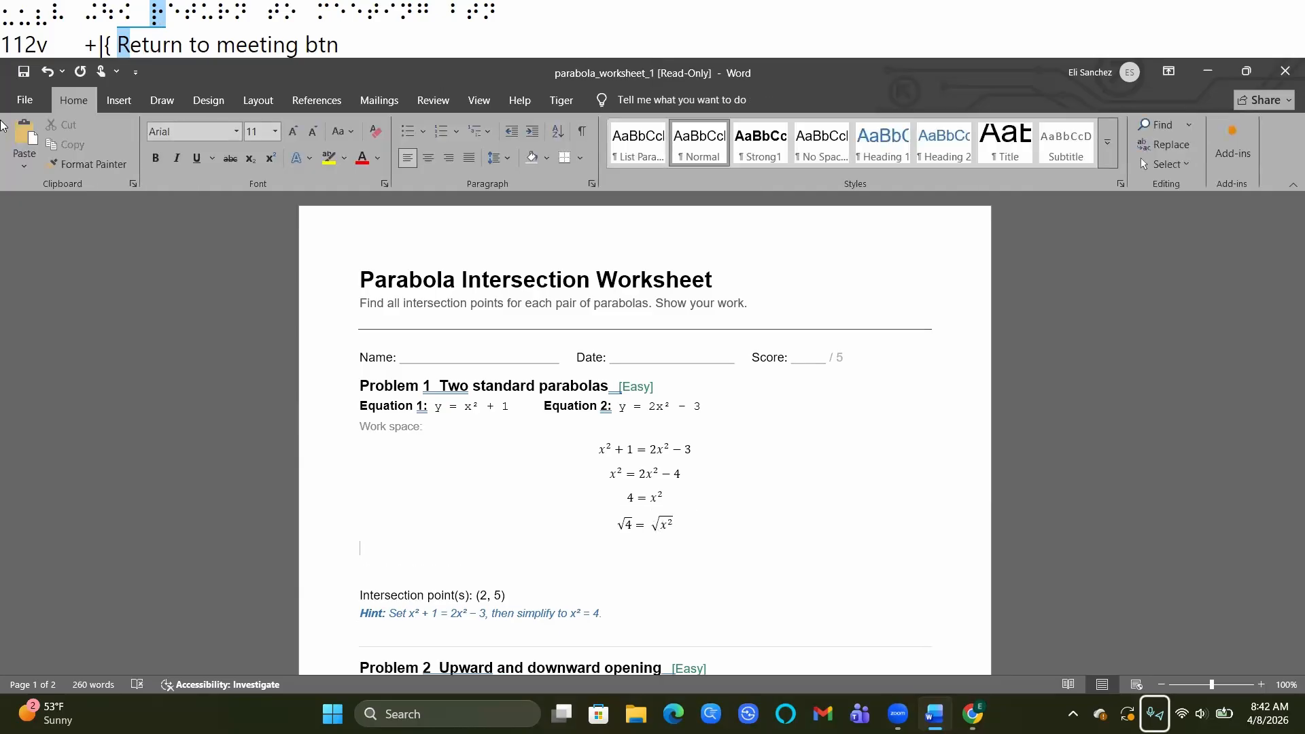
- Insert the equation 2 = x as the fifth line of Problem 1's work space and move to a new line below
text(2)
key(BackSpace)
key(alt+equal)
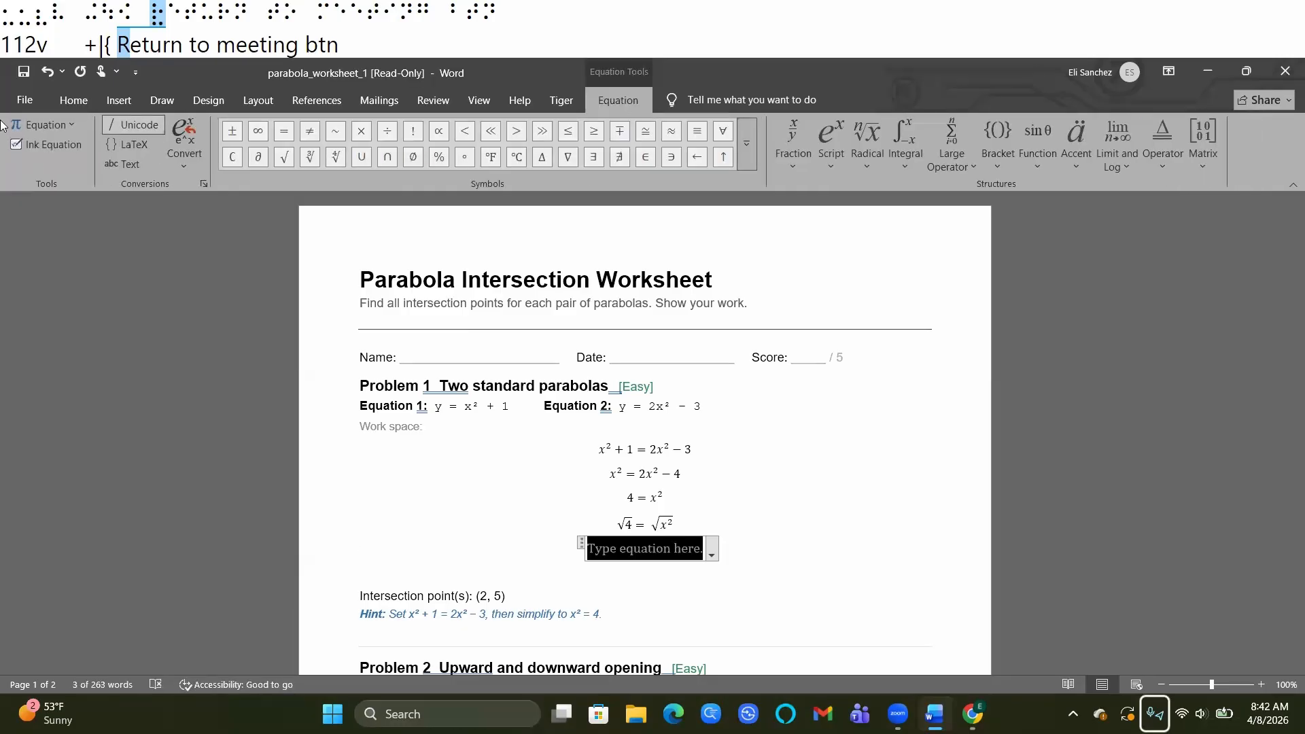
text(2 )
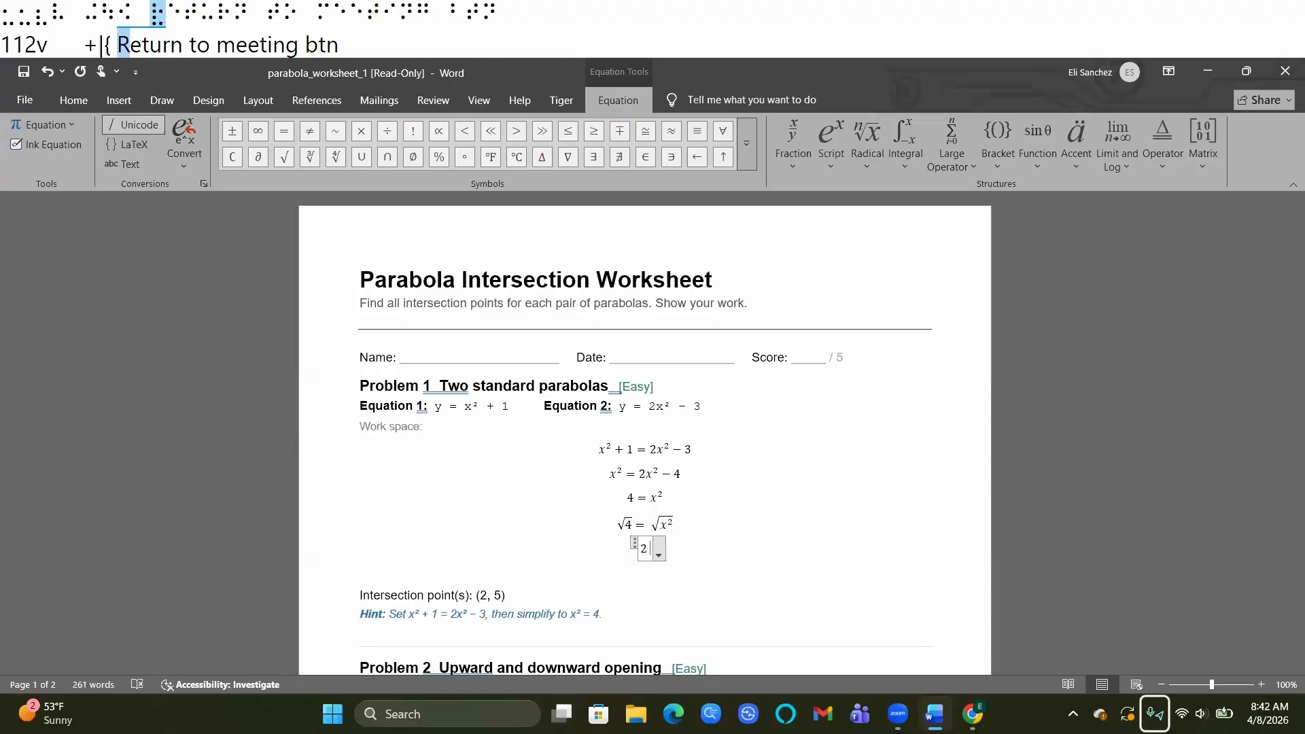
text(= x)
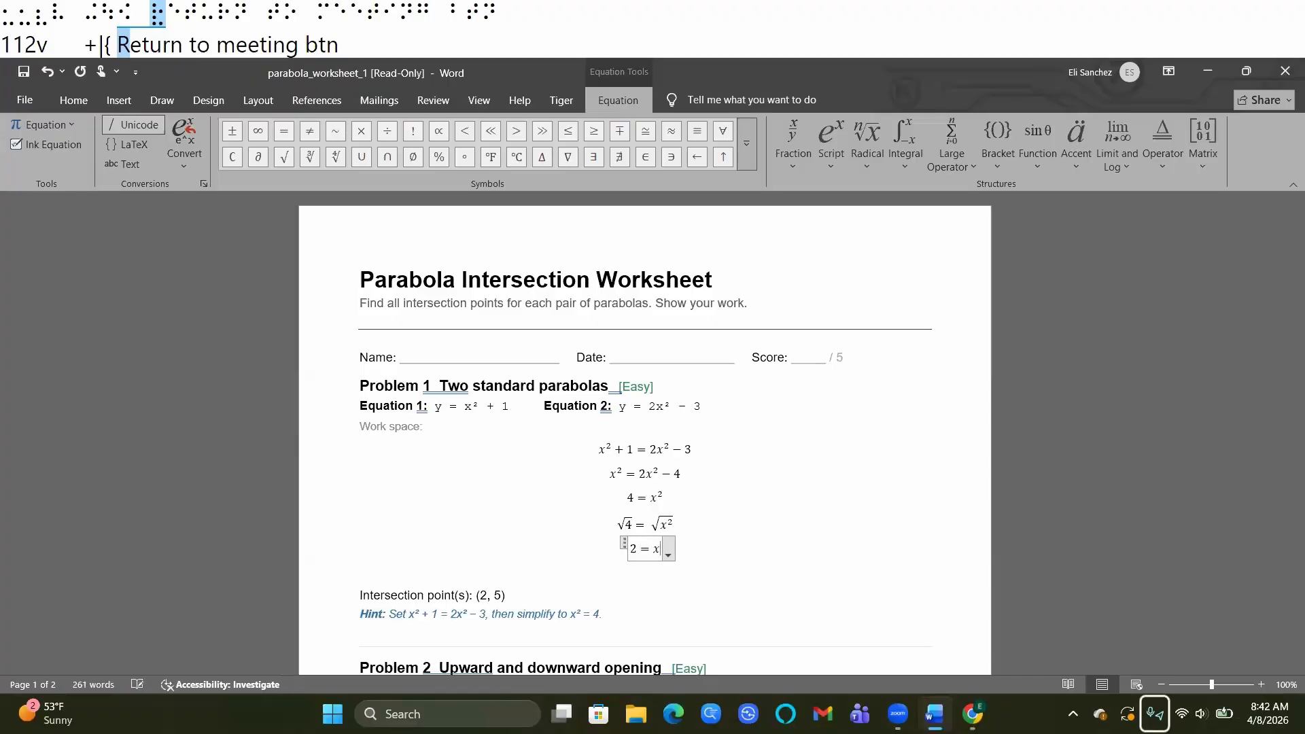
key(Return)
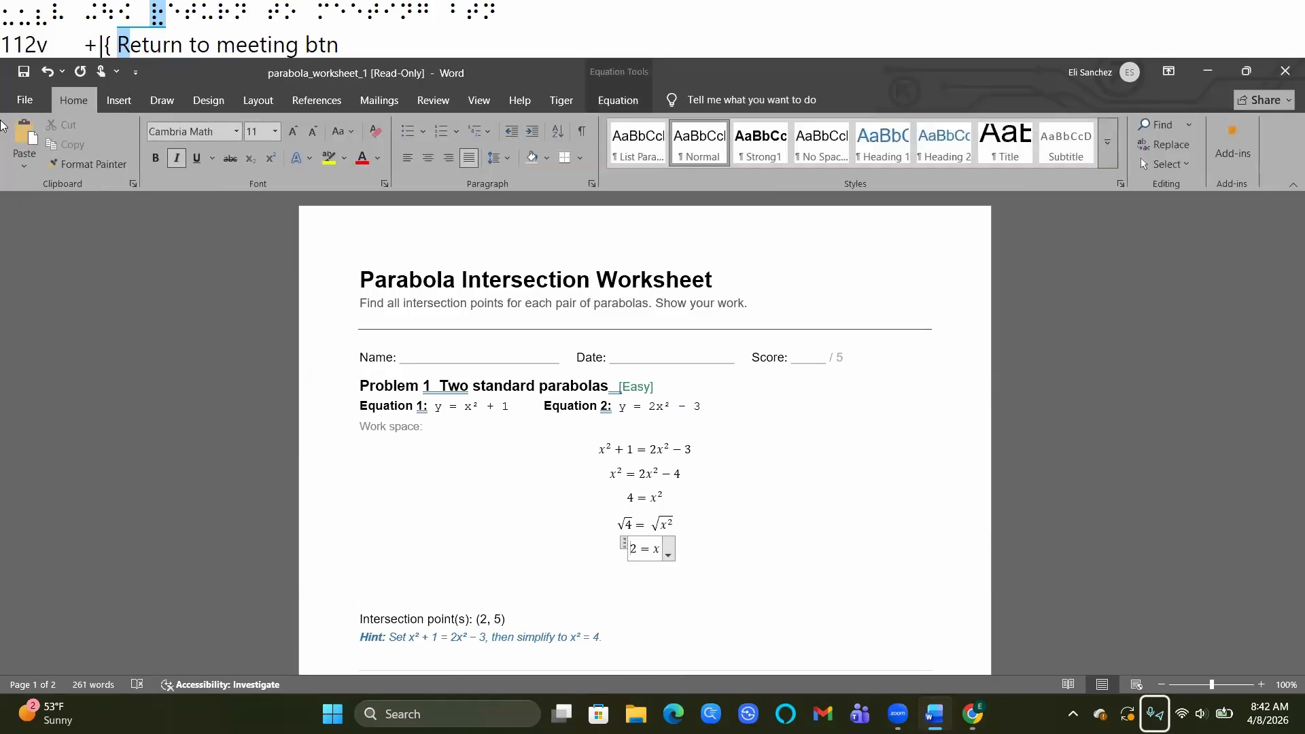
key(Down)
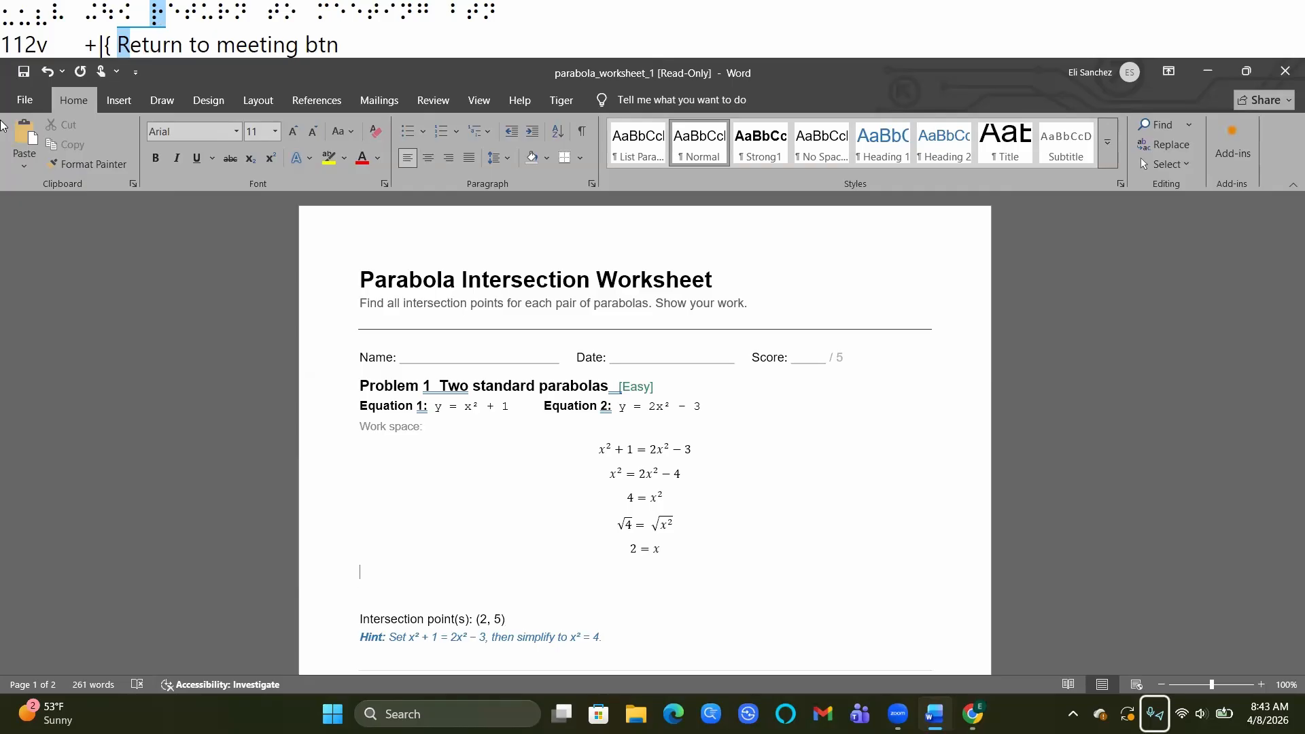
- Review the equations in Problem 1's work space line by line, from the last one back up to the first
key(Up)
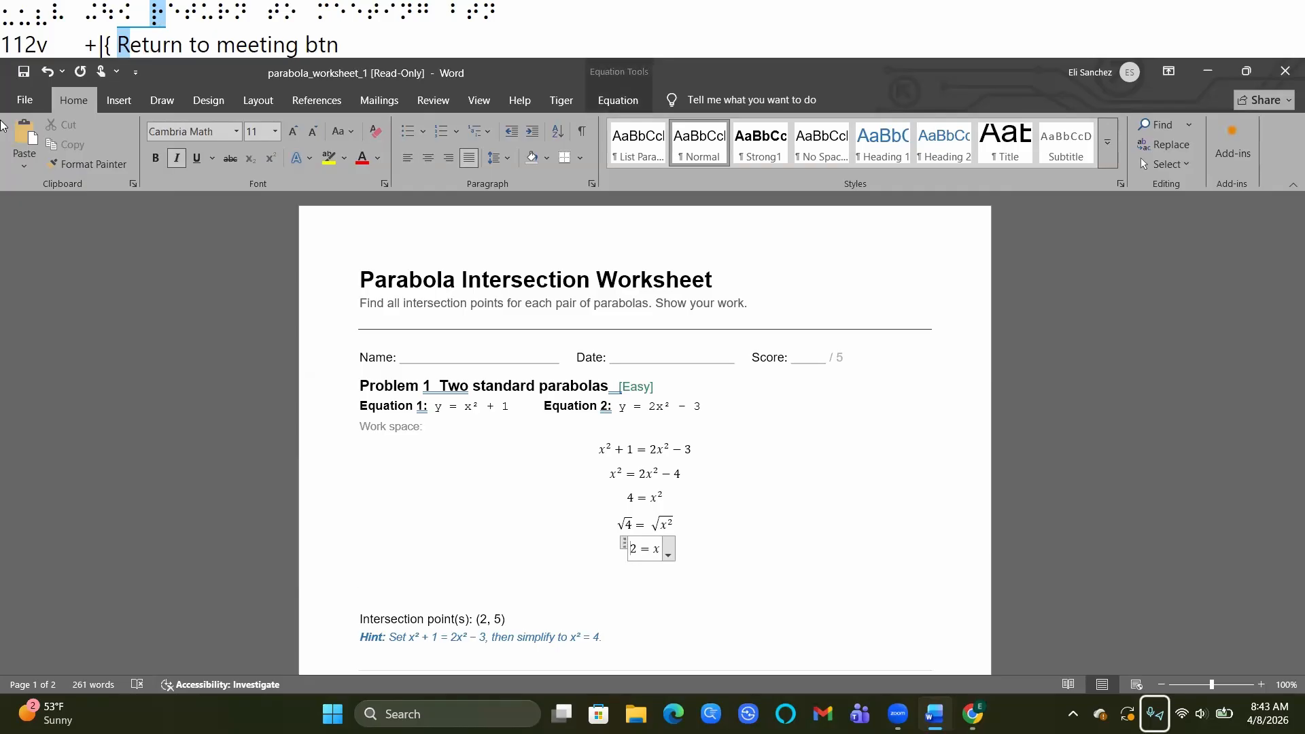
key(Up)
key(Down)
key(Down)
key(Up)
key(Up)
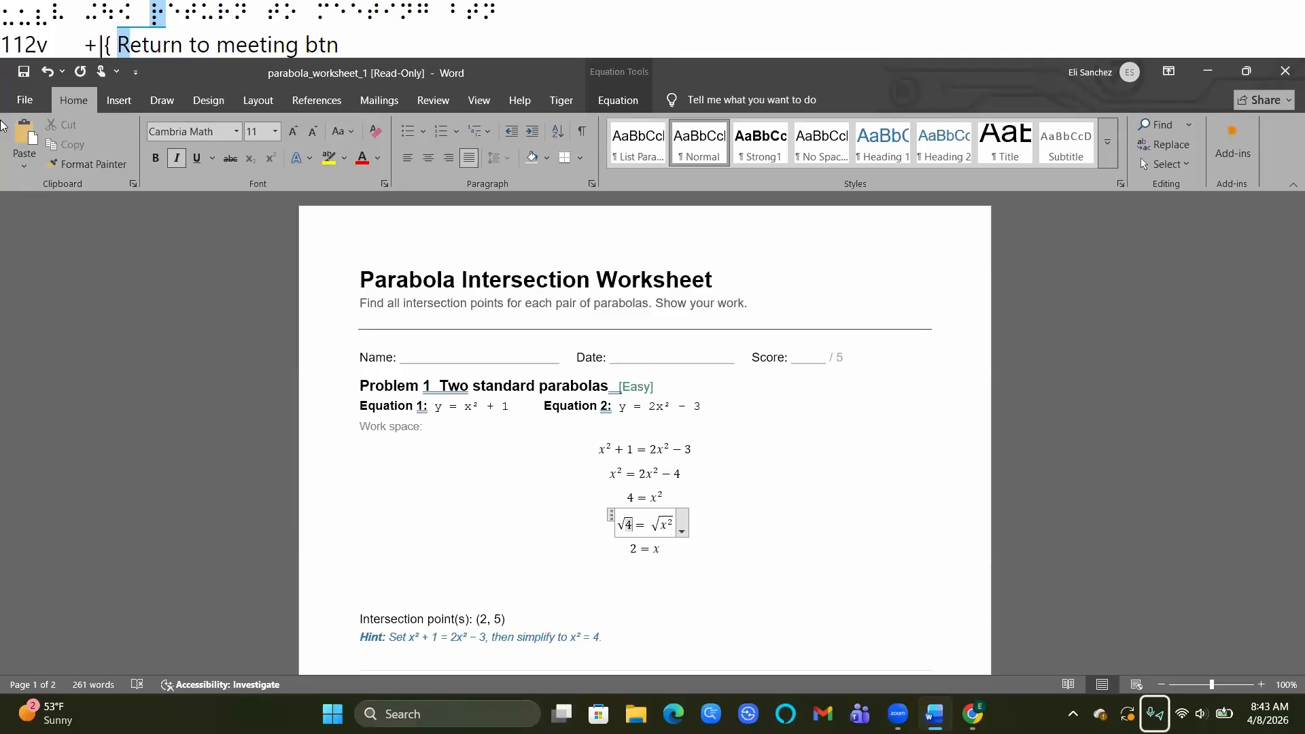
key(Up)
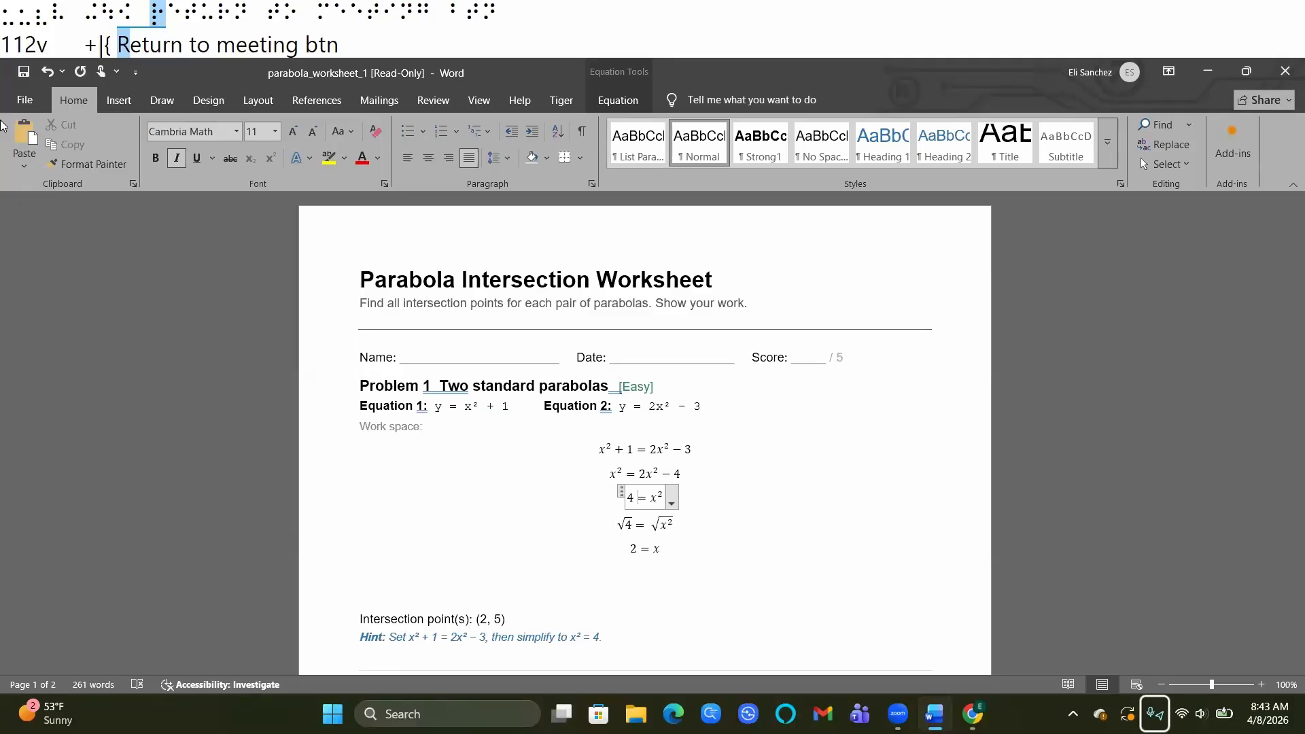
key(Up)
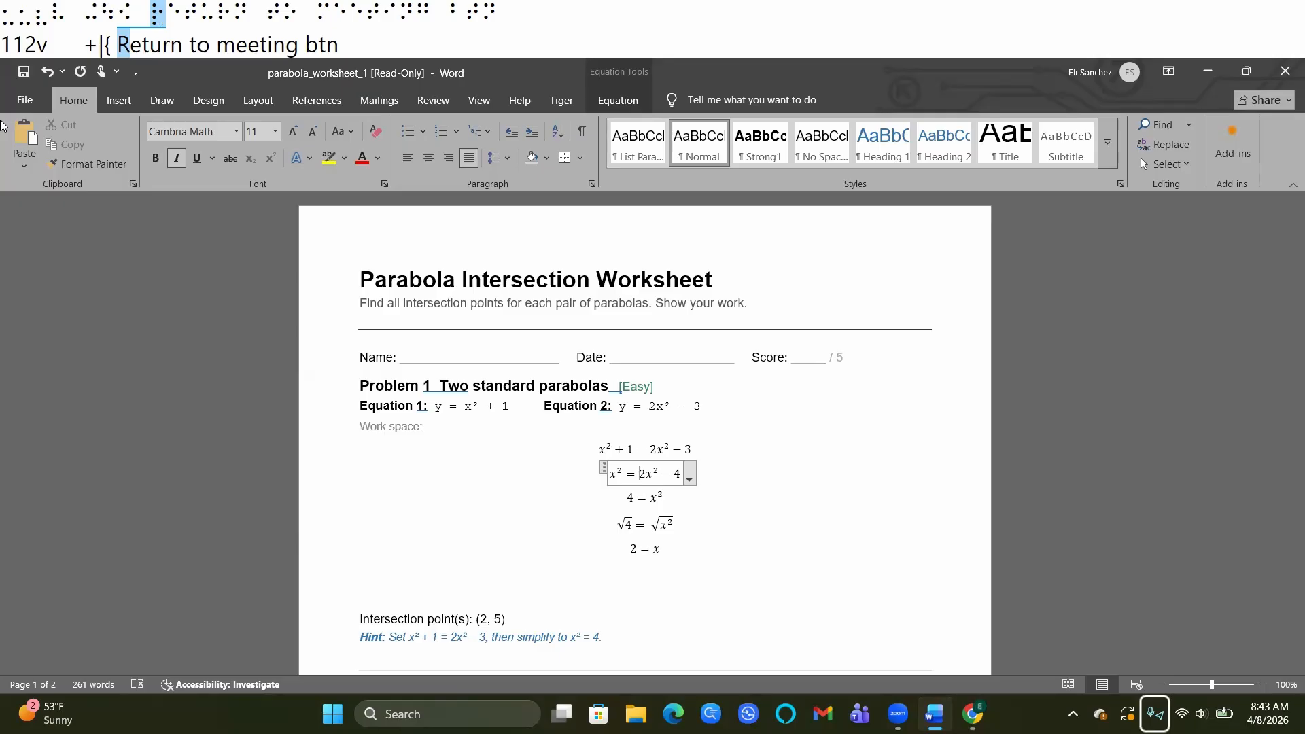
key(Up)
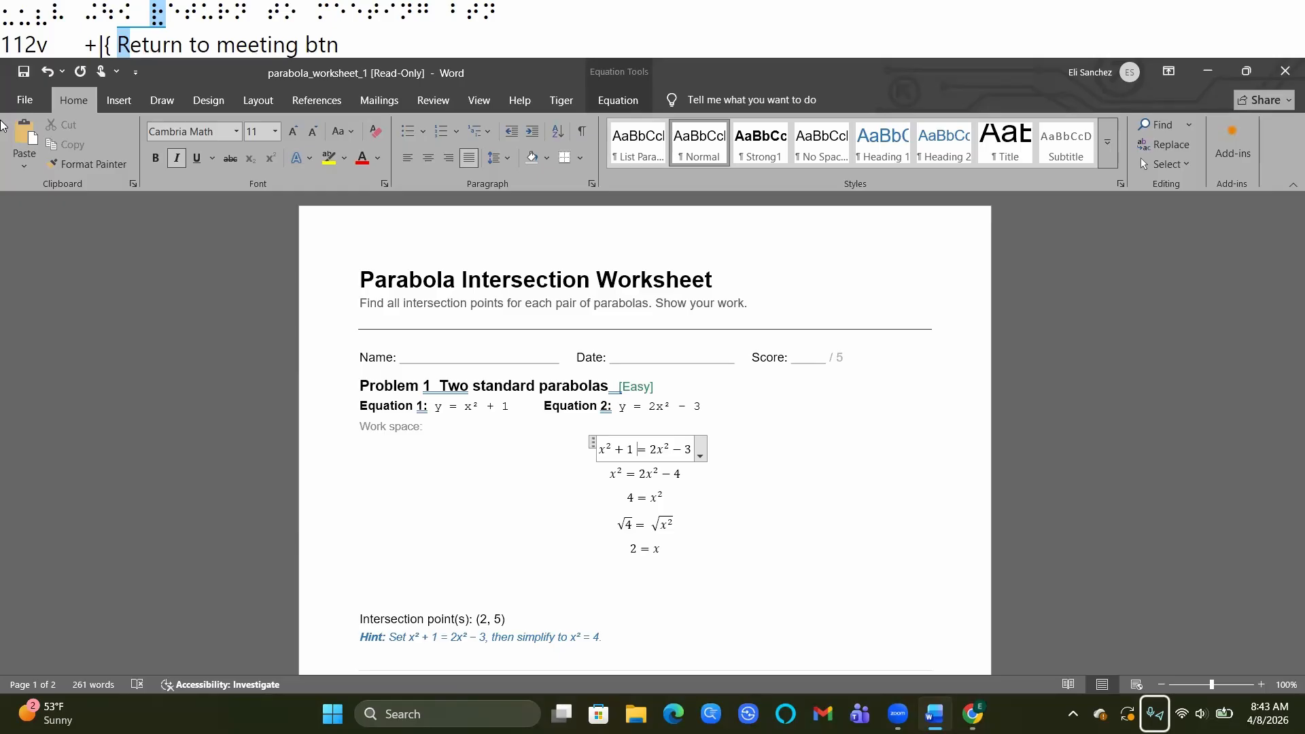
- Review the equations in Problem 1's work space from the first line down to the blank line below 2 = x
key(Up)
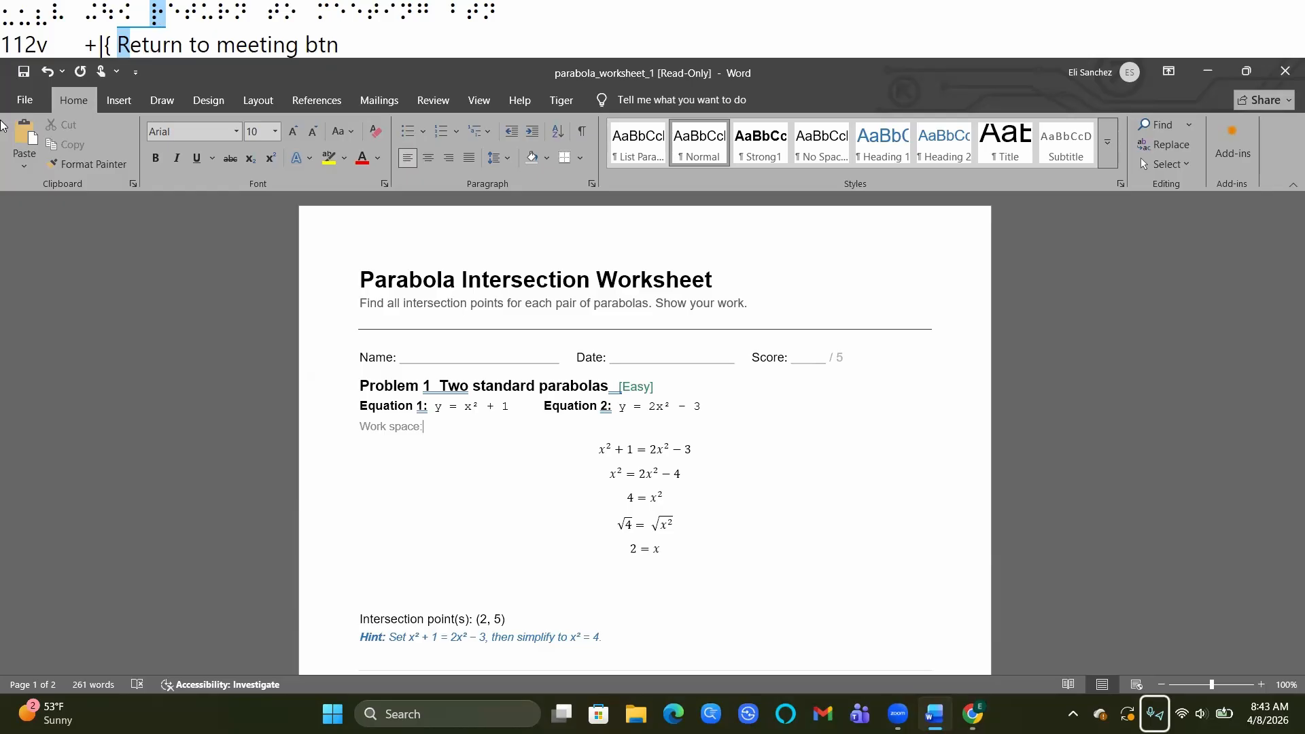
key(Down)
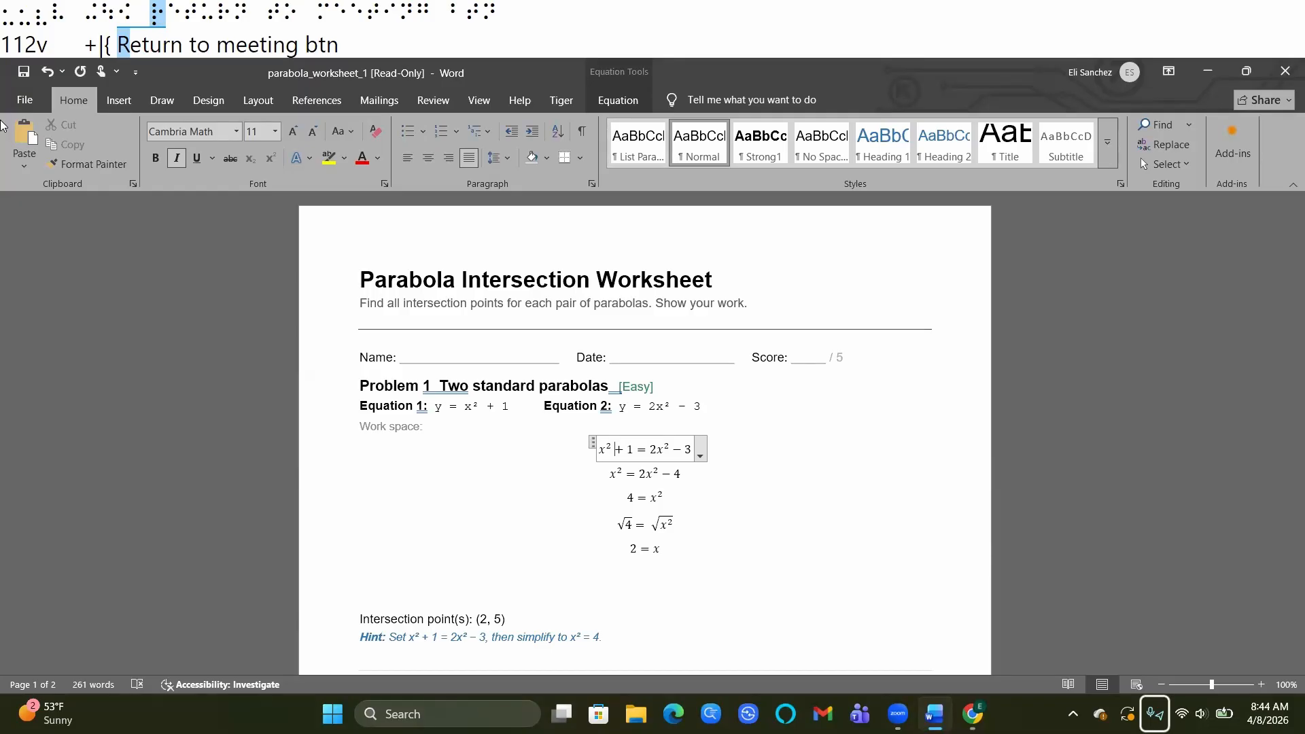
key(Right)
key(Right)
key(Down)
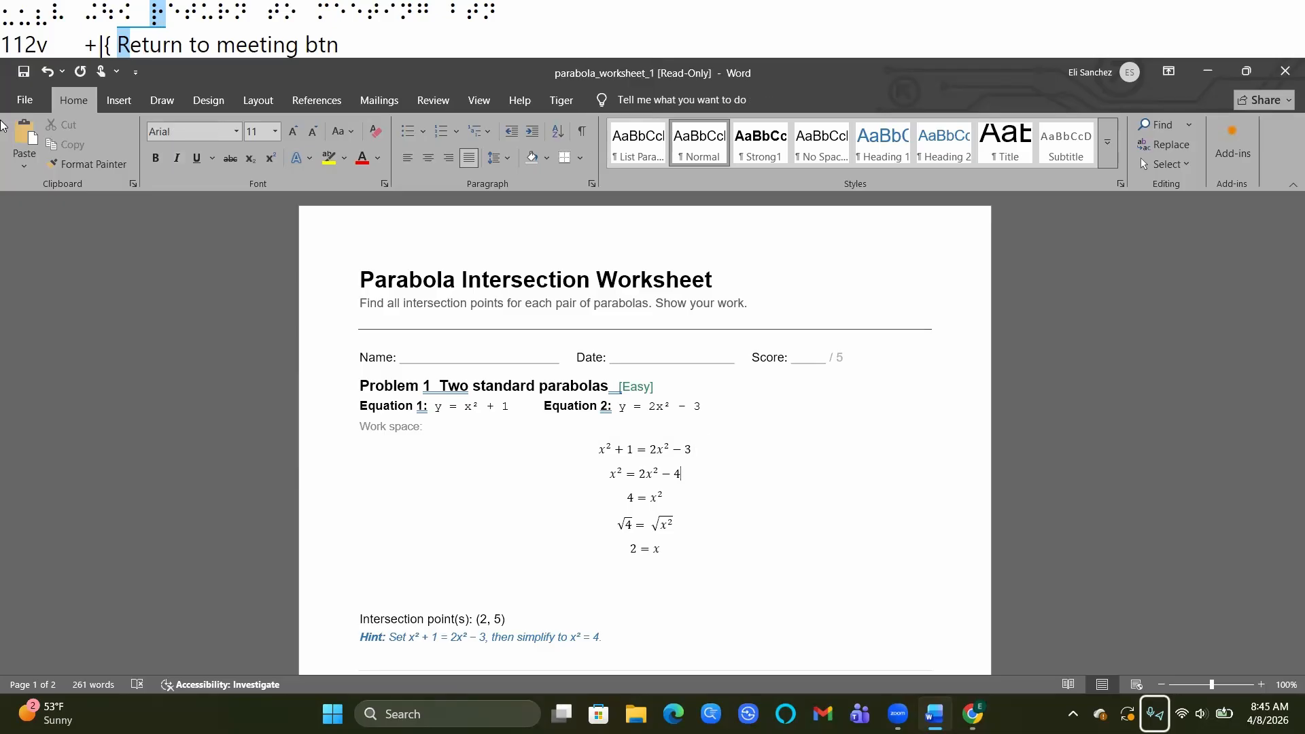
key(Down)
key(Down)
key(Down)
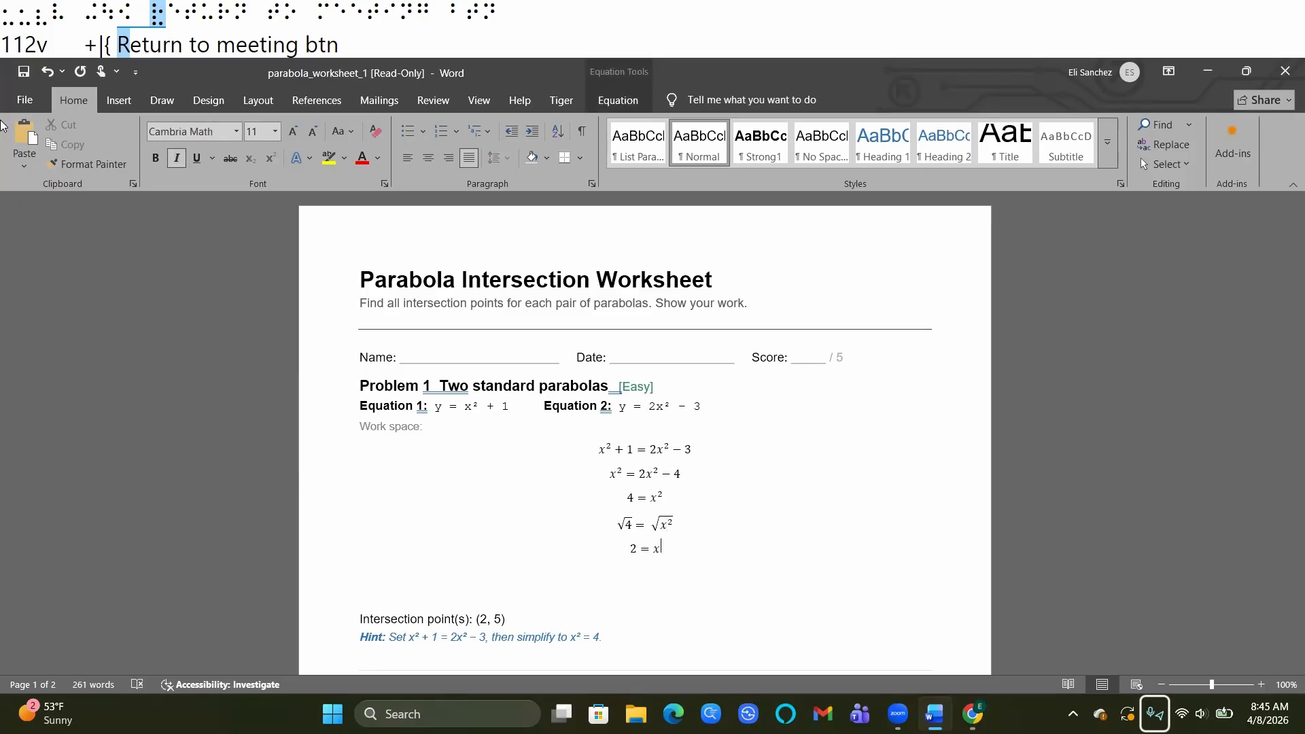
key(Down)
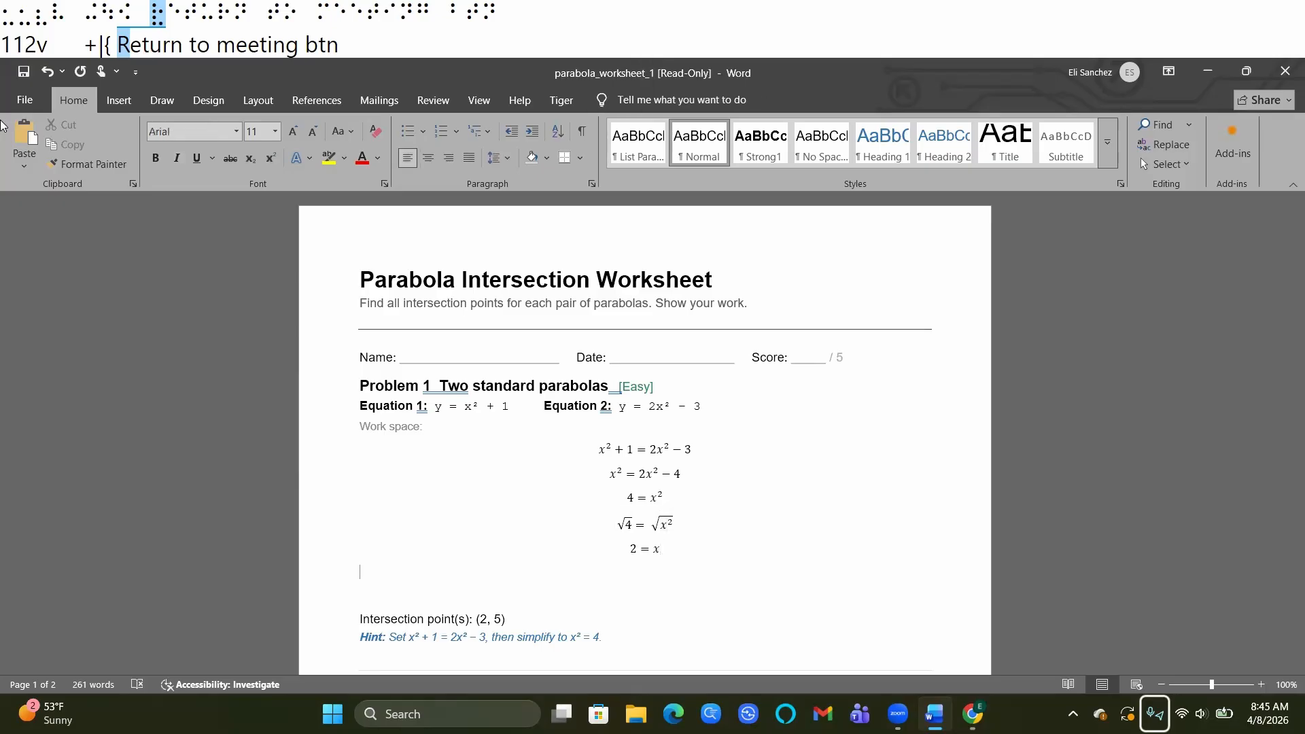
key(Up)
key(Down)
- Open the Word Options at the Accessibility settings
key(alt+f)
key(Up)
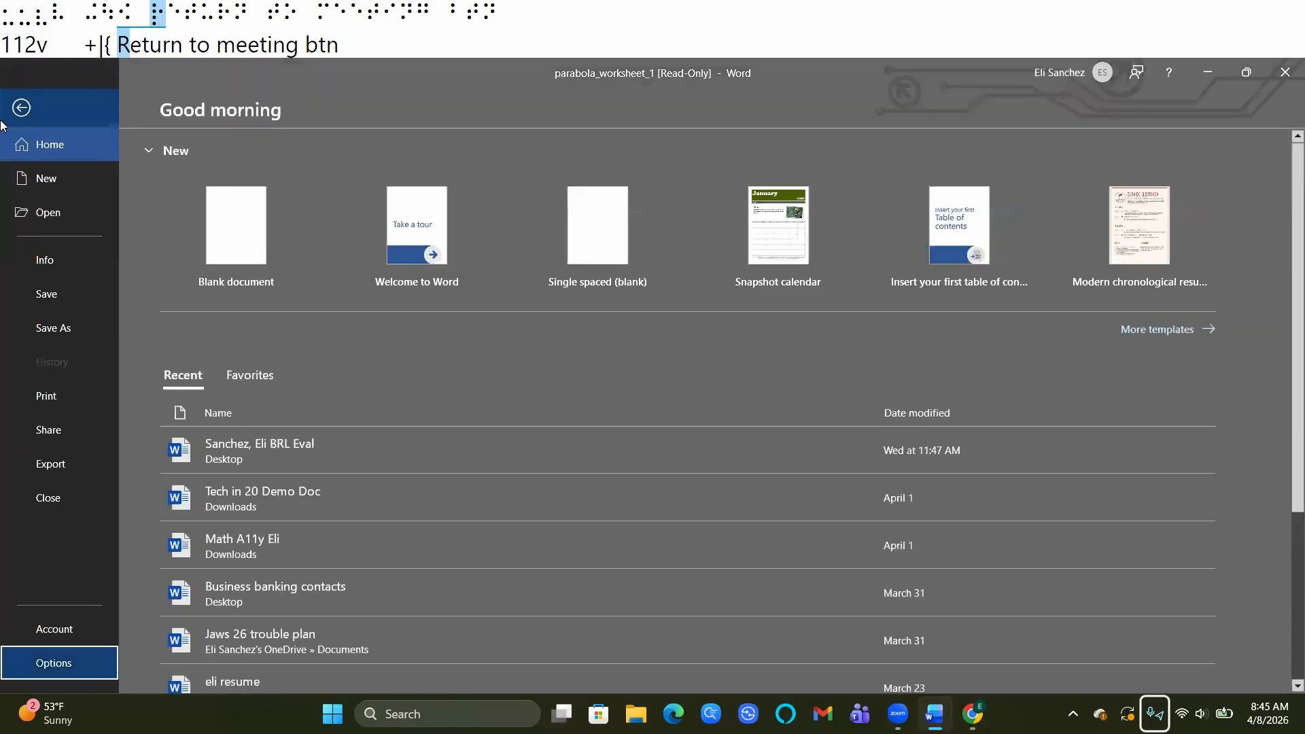
key(Return)
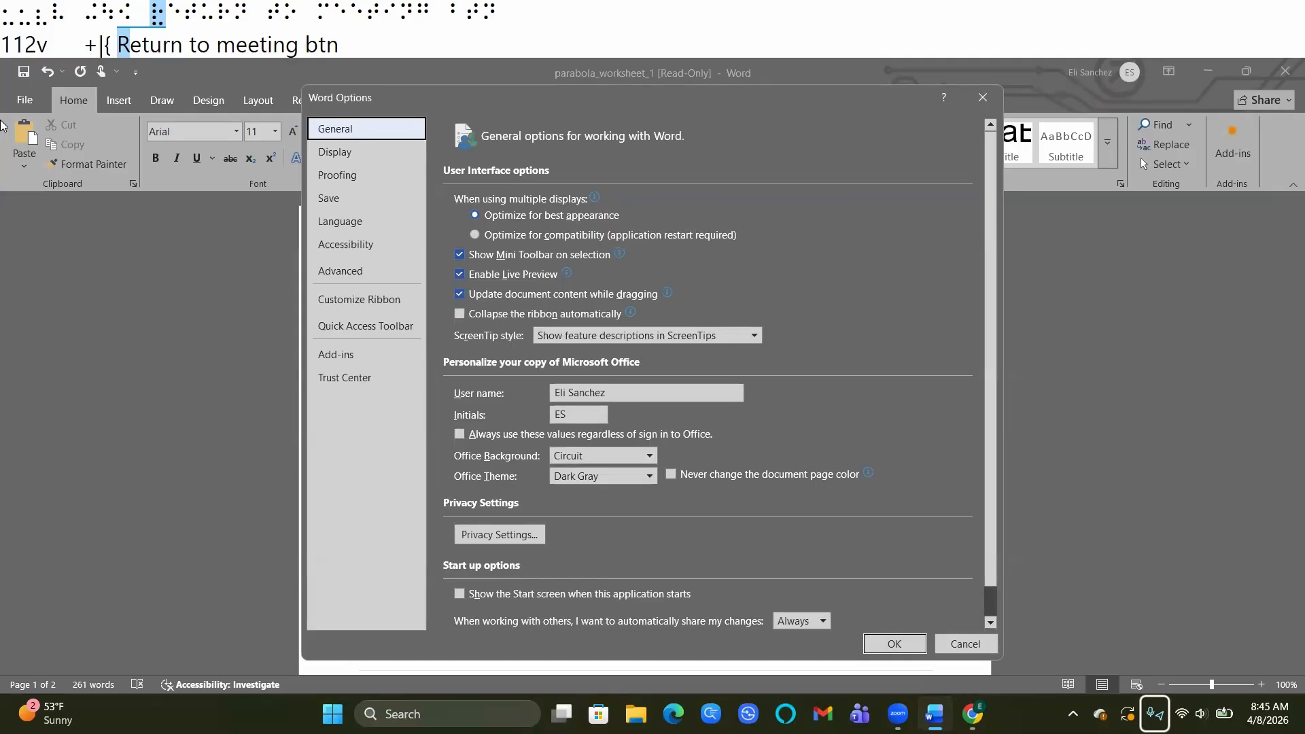
key(Down)
key(Down)
key(Down)
key(Down)
key(Down)
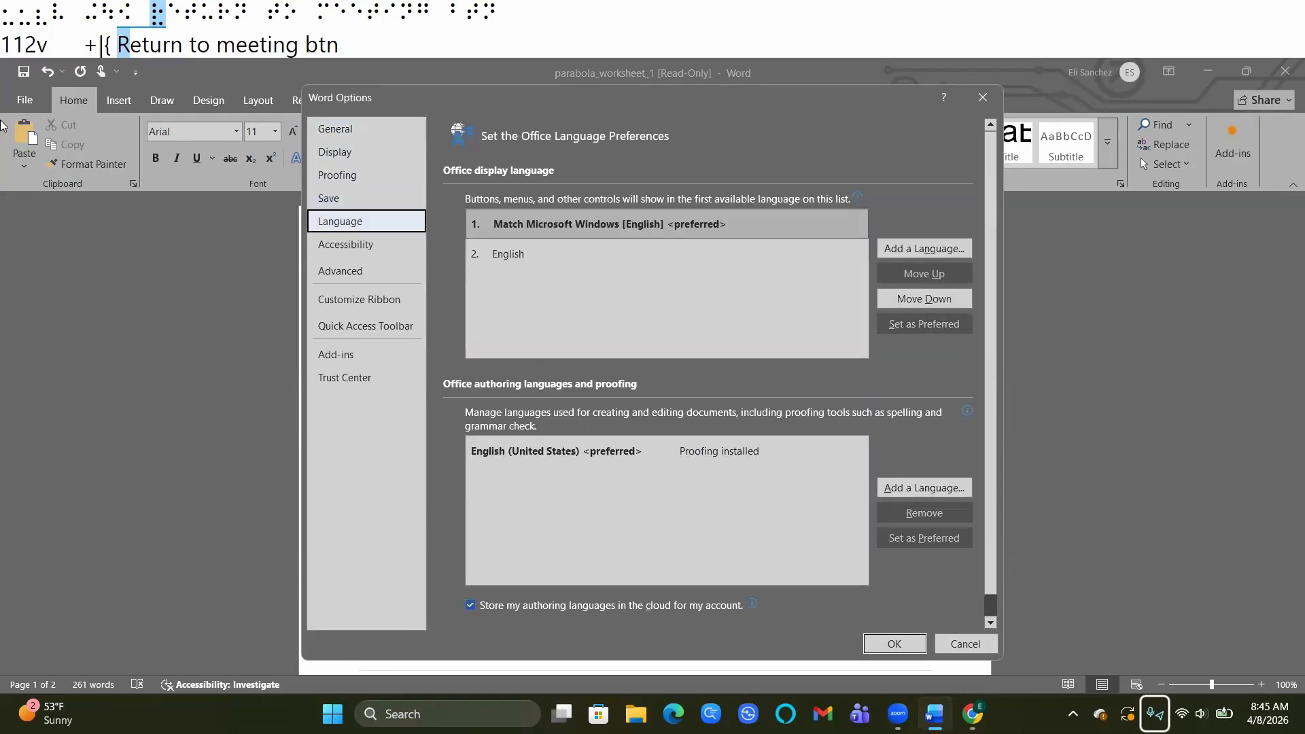
key(Down)
key(Up)
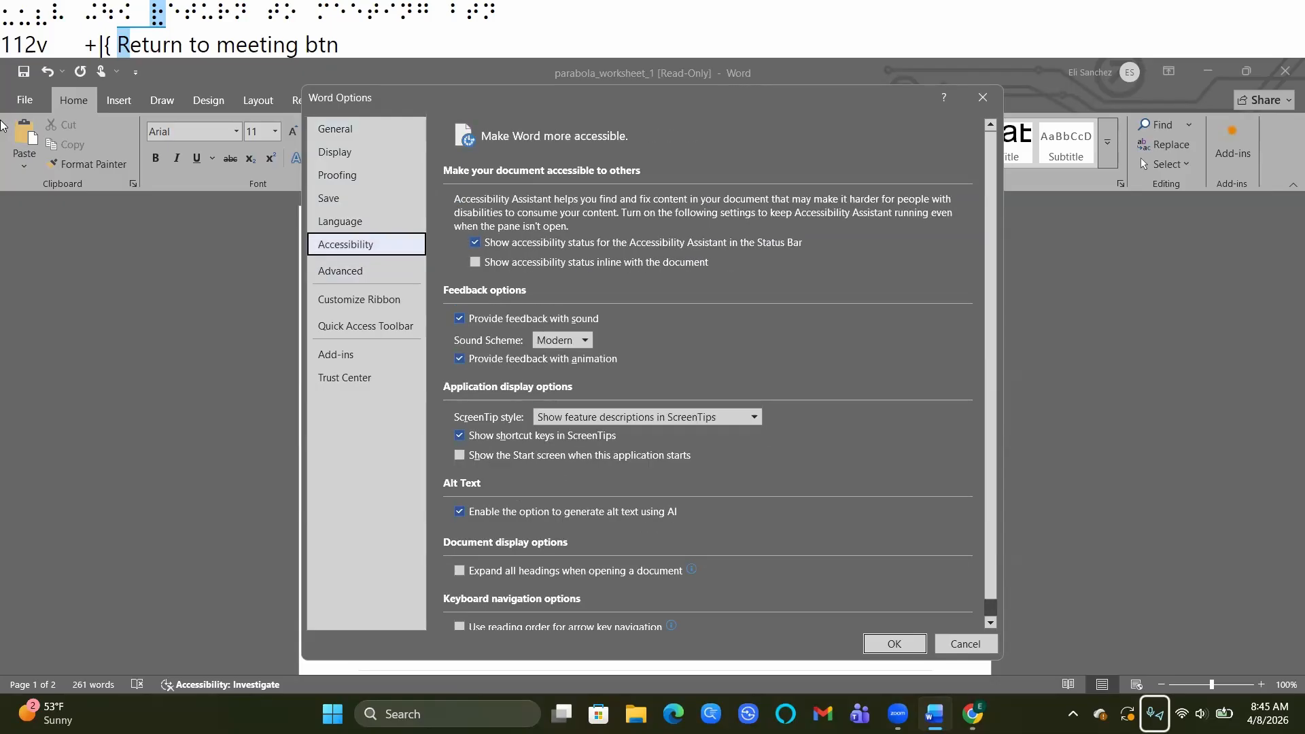
- Set the sound scheme under the feedback options to Classic
key(Tab)
key(Tab)
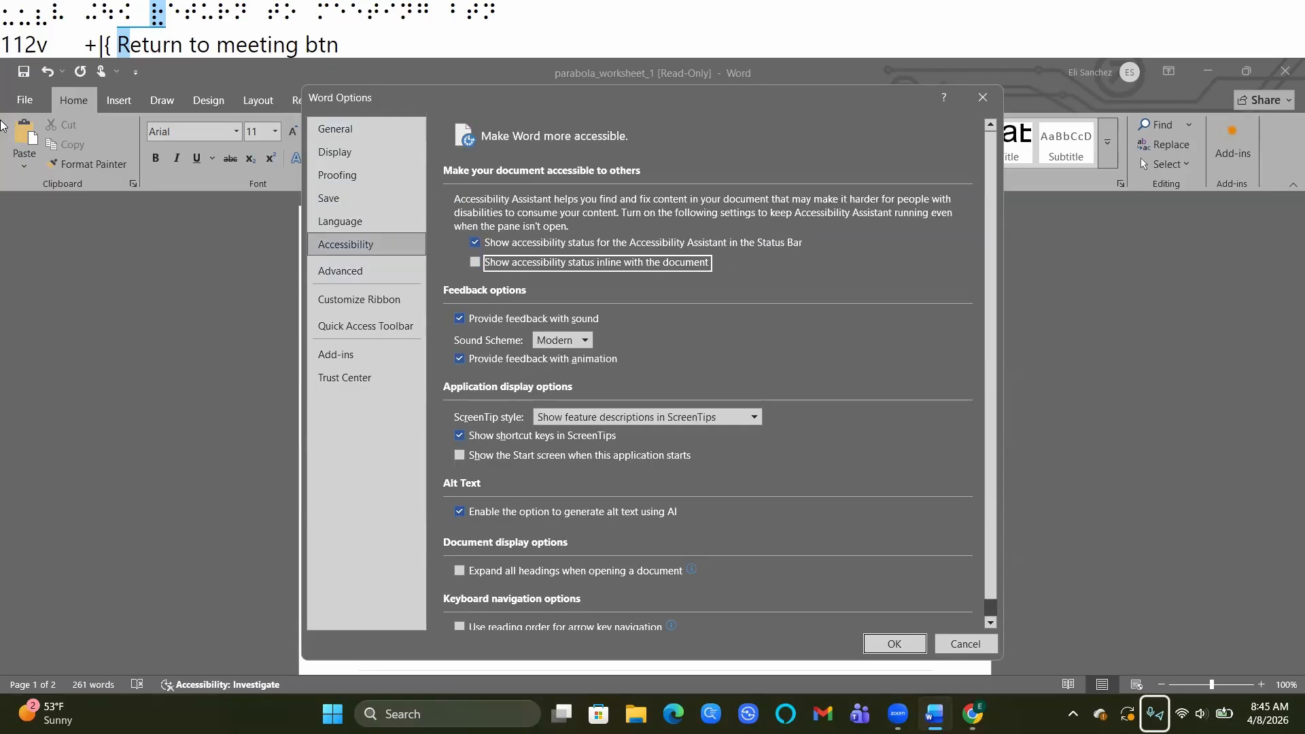
key(Tab)
key(Tab)
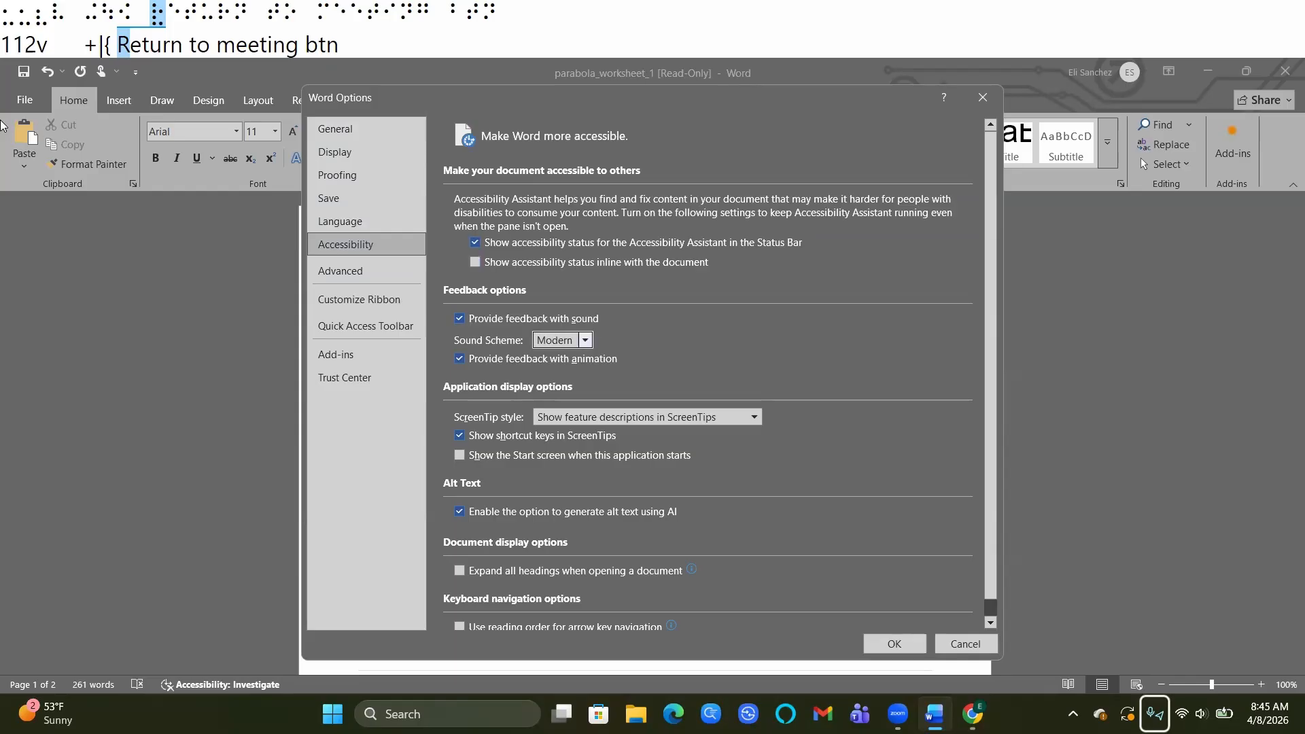
key(shift+Tab)
key(Tab)
key(alt+Down)
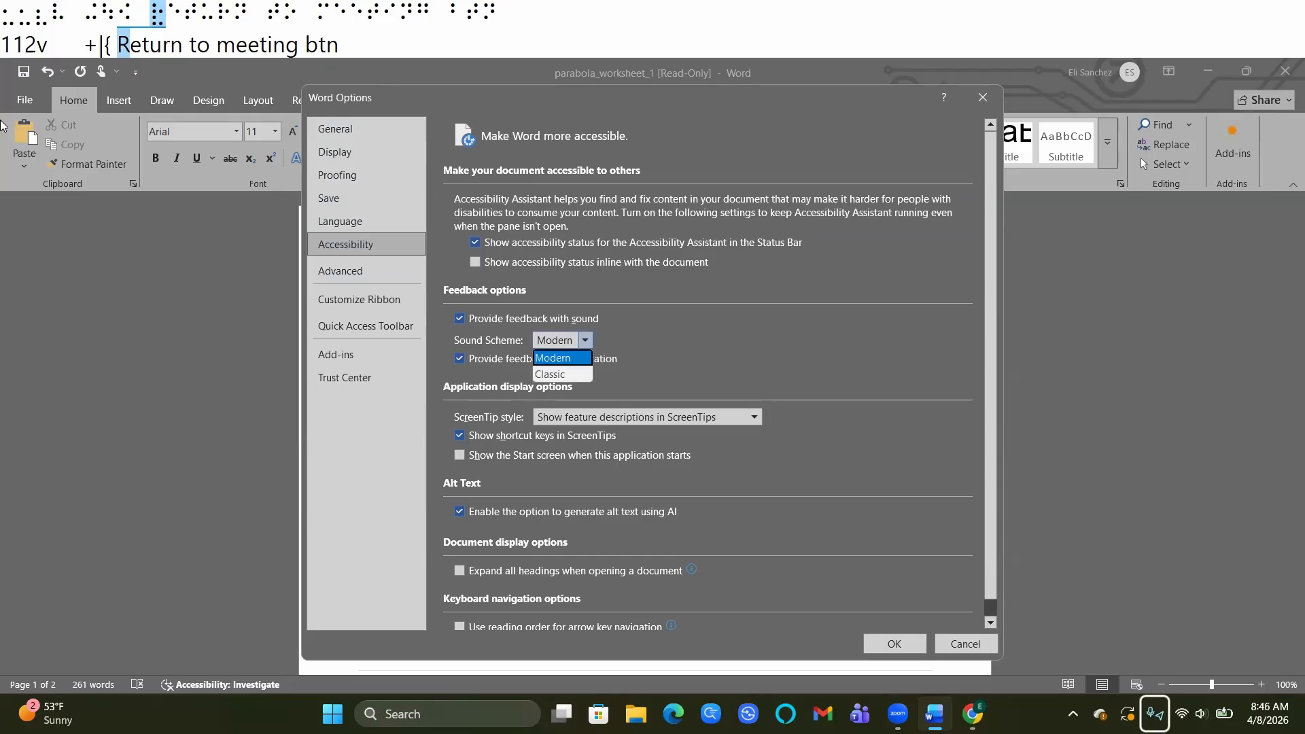
key(Down)
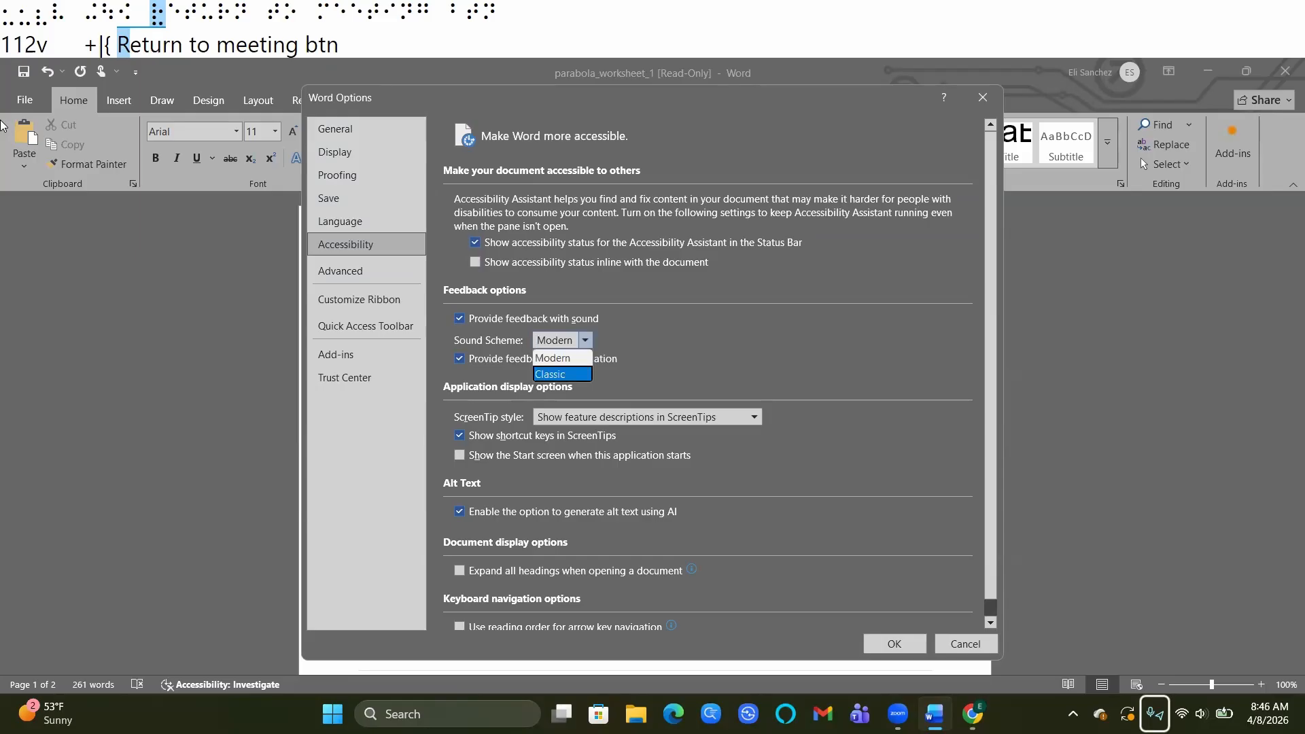
key(Return)
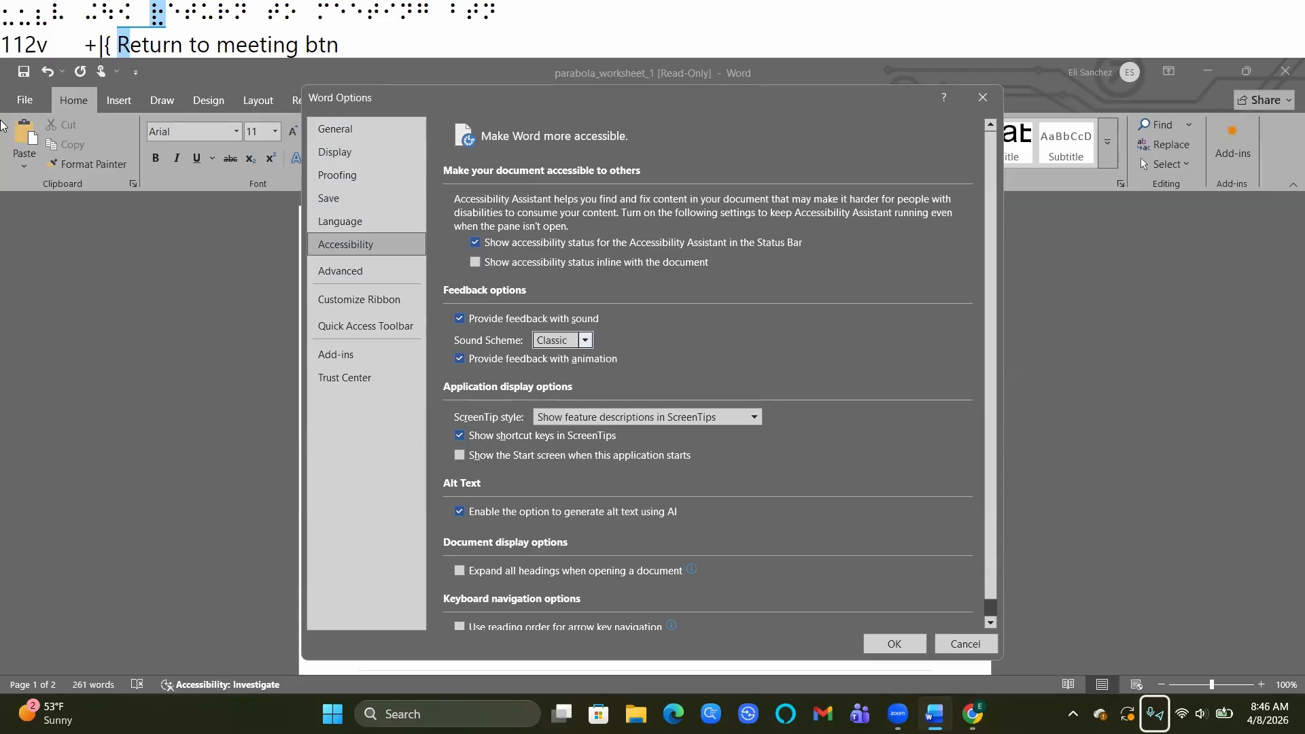
- Close the Word Options and move up to the √4 = √x² equation in Problem 1's work space
key(Tab)
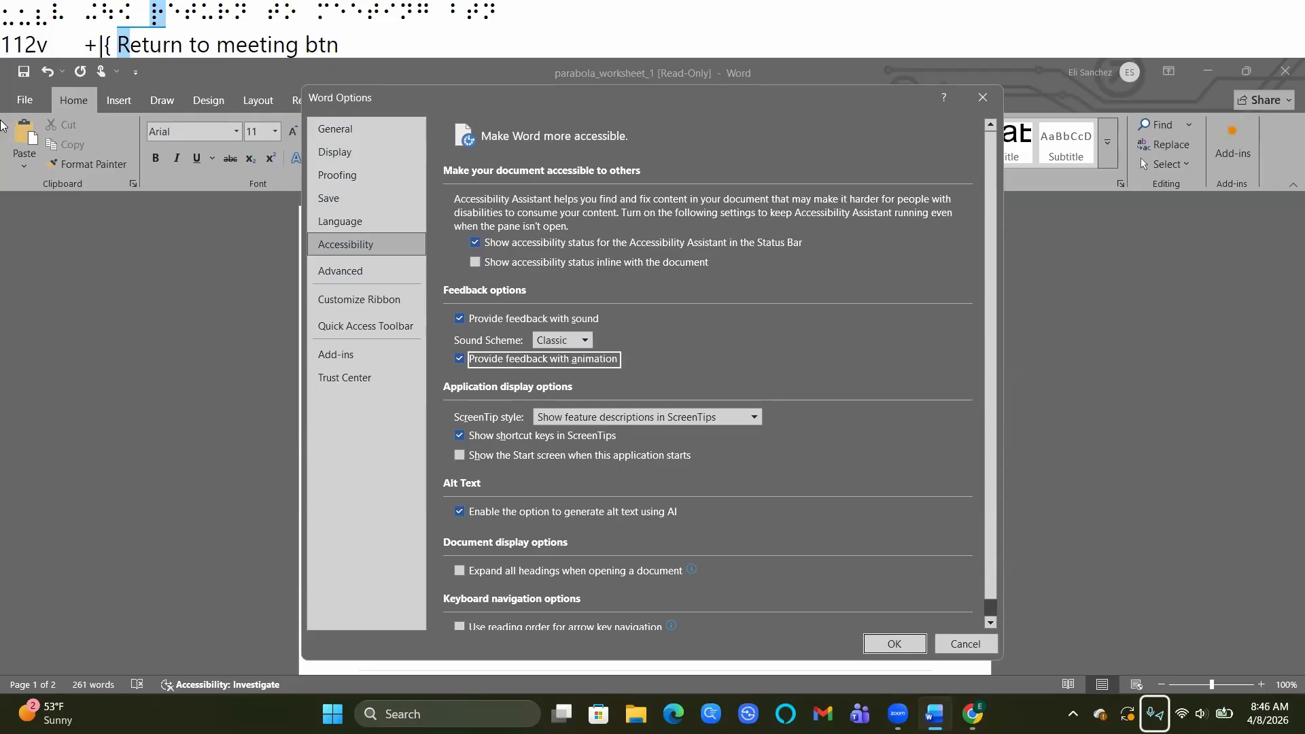
key(shift+Tab)
key(shift+Tab)
key(shift+Tab)
key(shift+Tab)
key(shift+Tab)
key(shift+Tab)
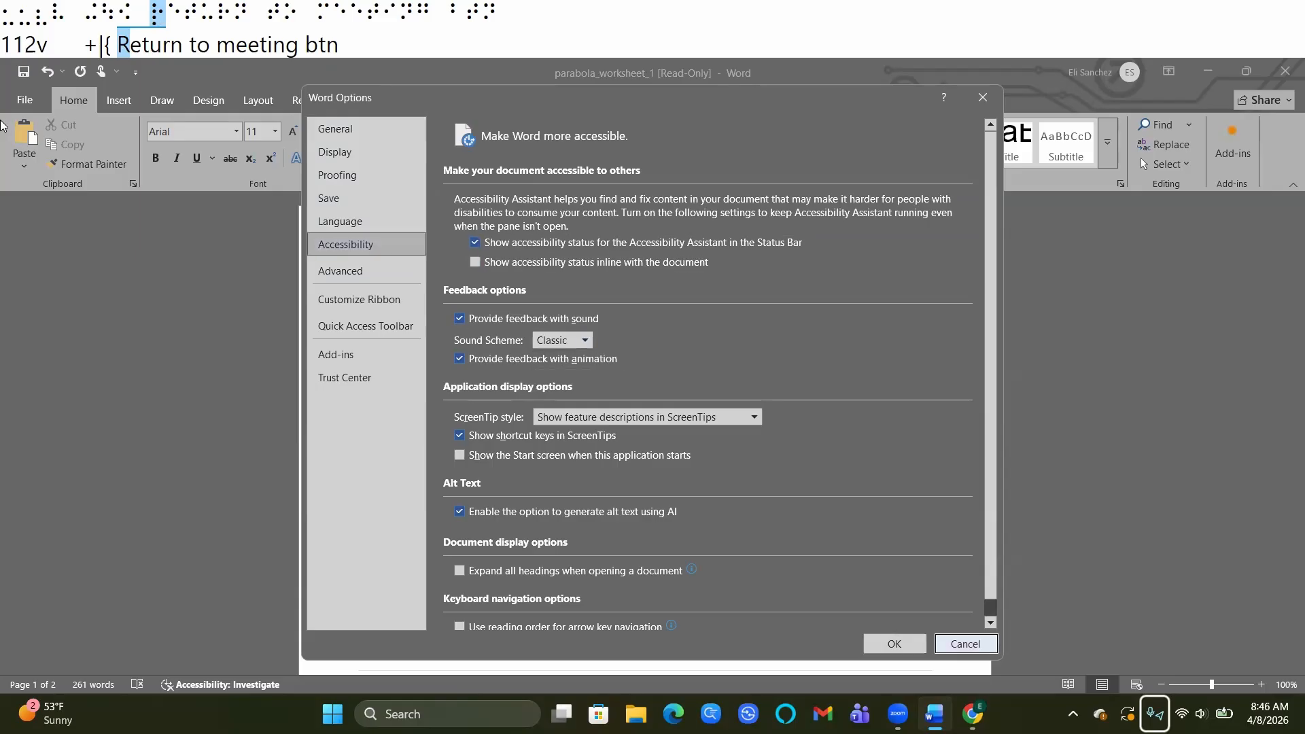
key(Return)
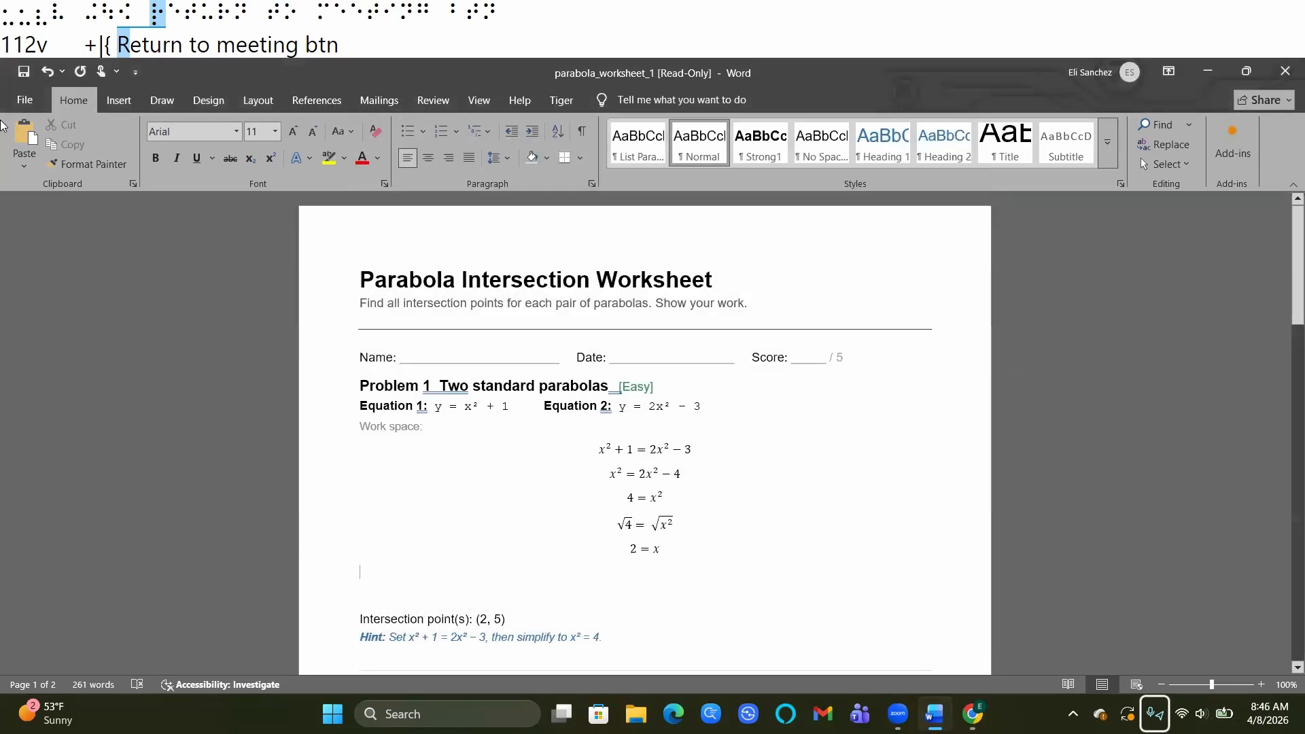
key(Up)
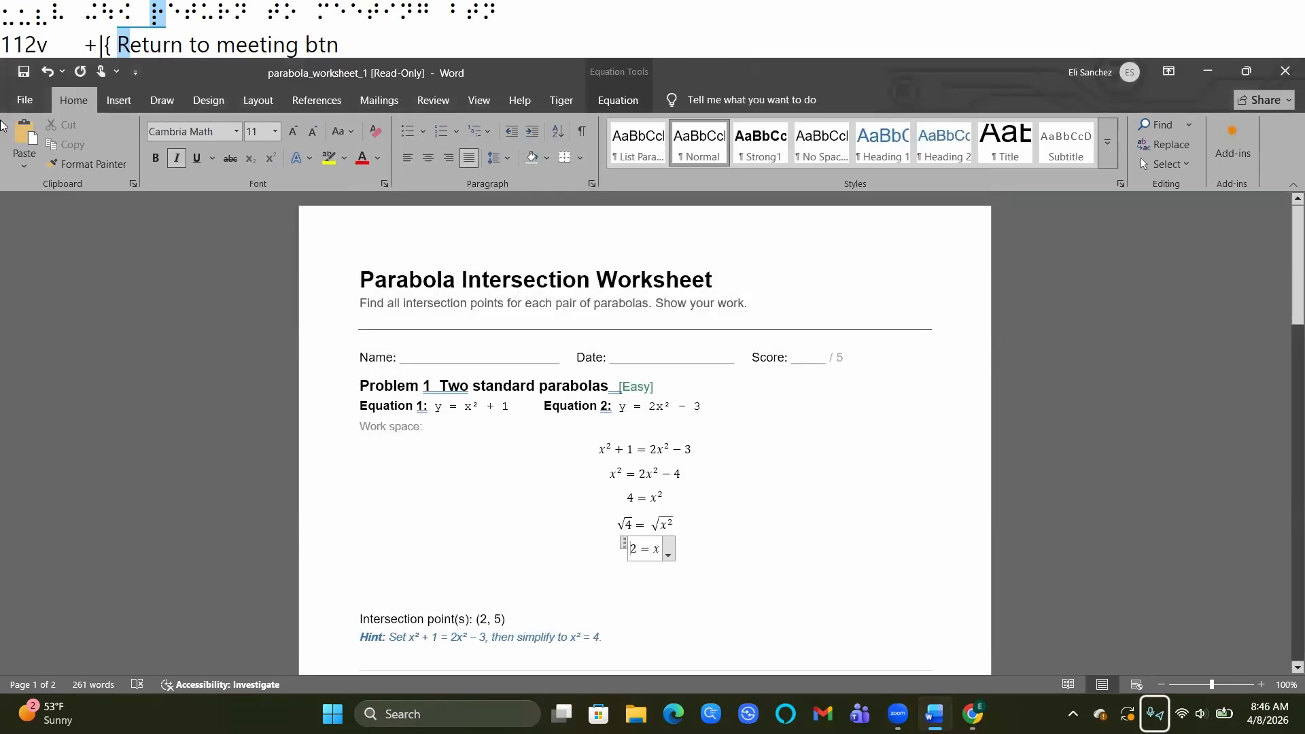
key(Up)
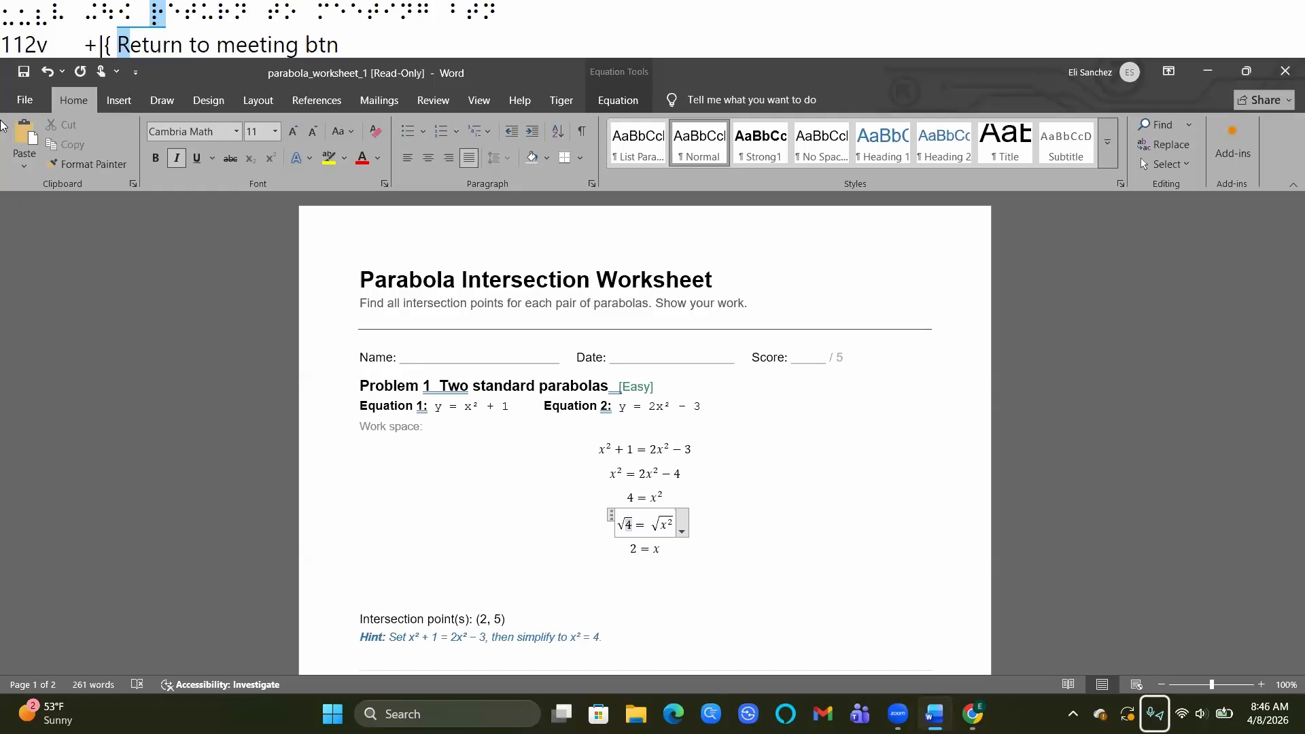
- Reopen the Word Options and go to the sound scheme setting in the Accessibility settings
key(alt+f)
key(Up)
key(Return)
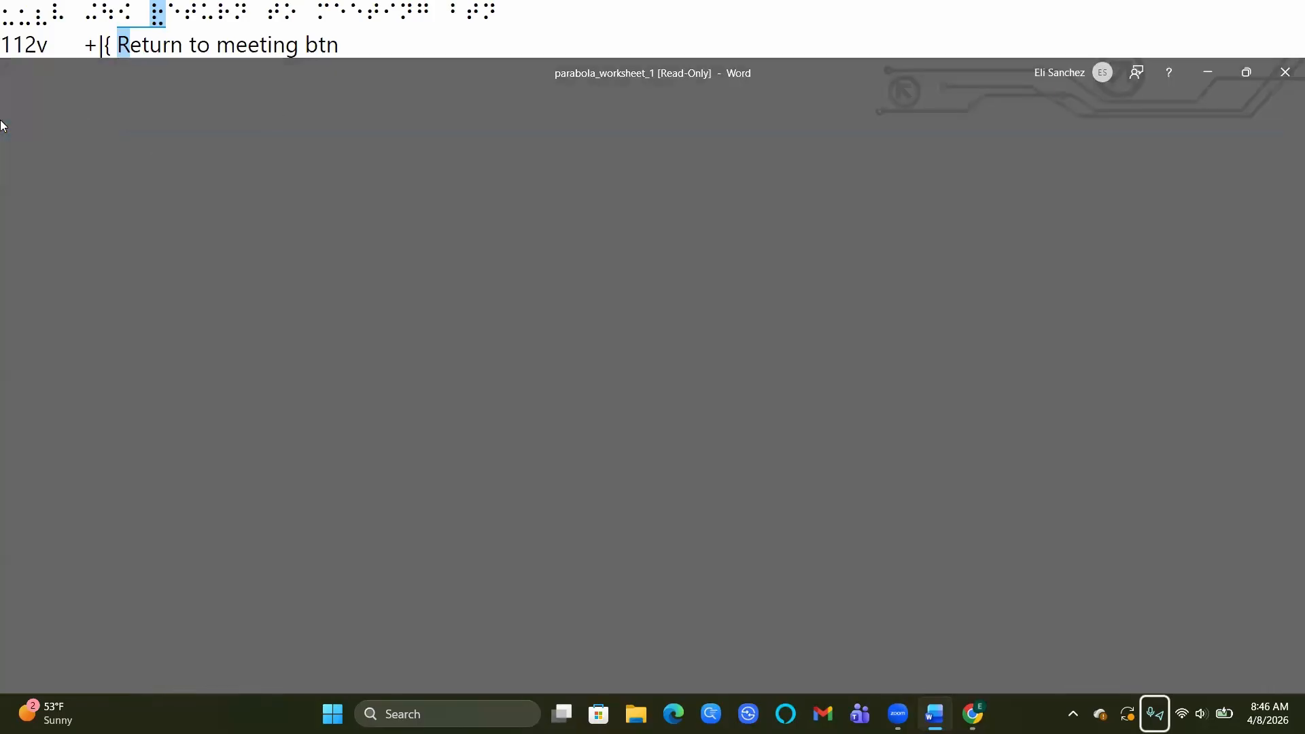
key(Down)
key(Down)
key(Down)
key(Down)
key(Down)
key(Down)
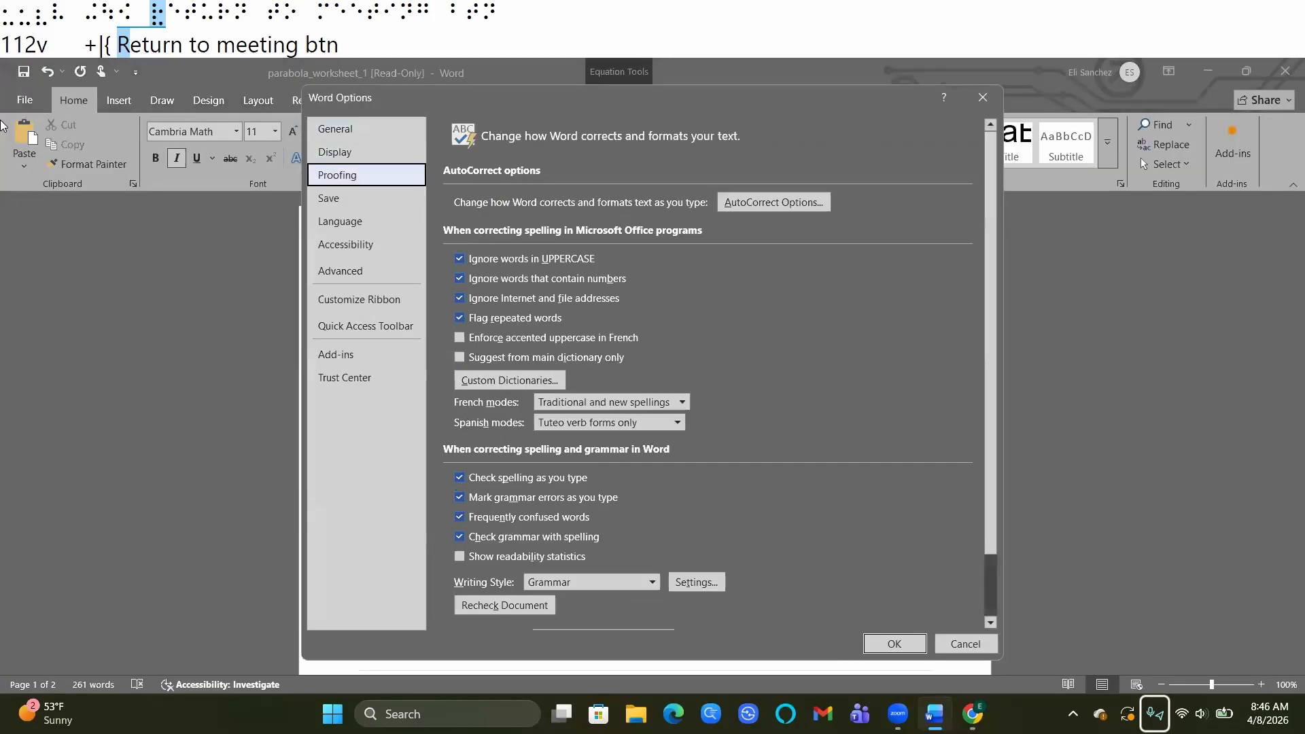
key(Up)
key(Tab)
key(Tab)
key(Tab)
key(Tab)
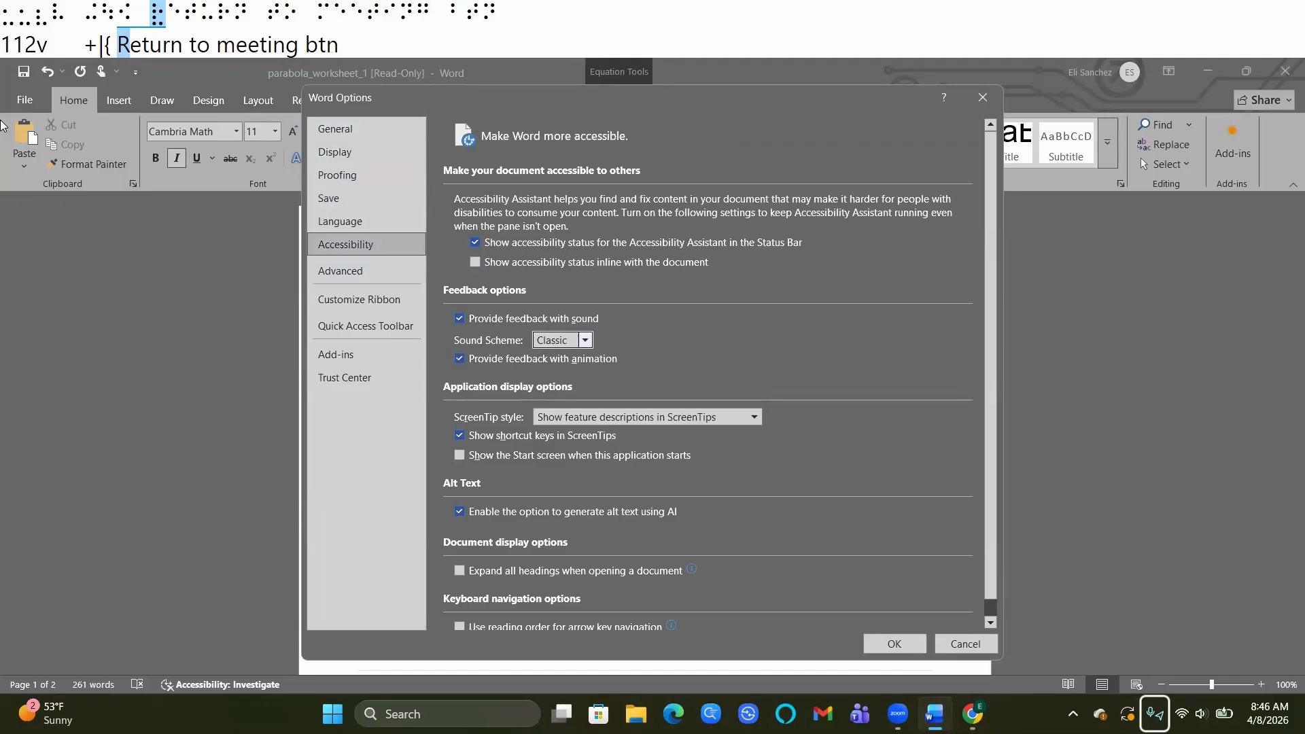
- Set the feedback sound scheme back to Modern and apply the options
key(alt+Down)
key(Up)
key(Return)
key(shift+Tab)
key(shift+Tab)
key(shift+Tab)
key(shift+Tab)
key(Tab)
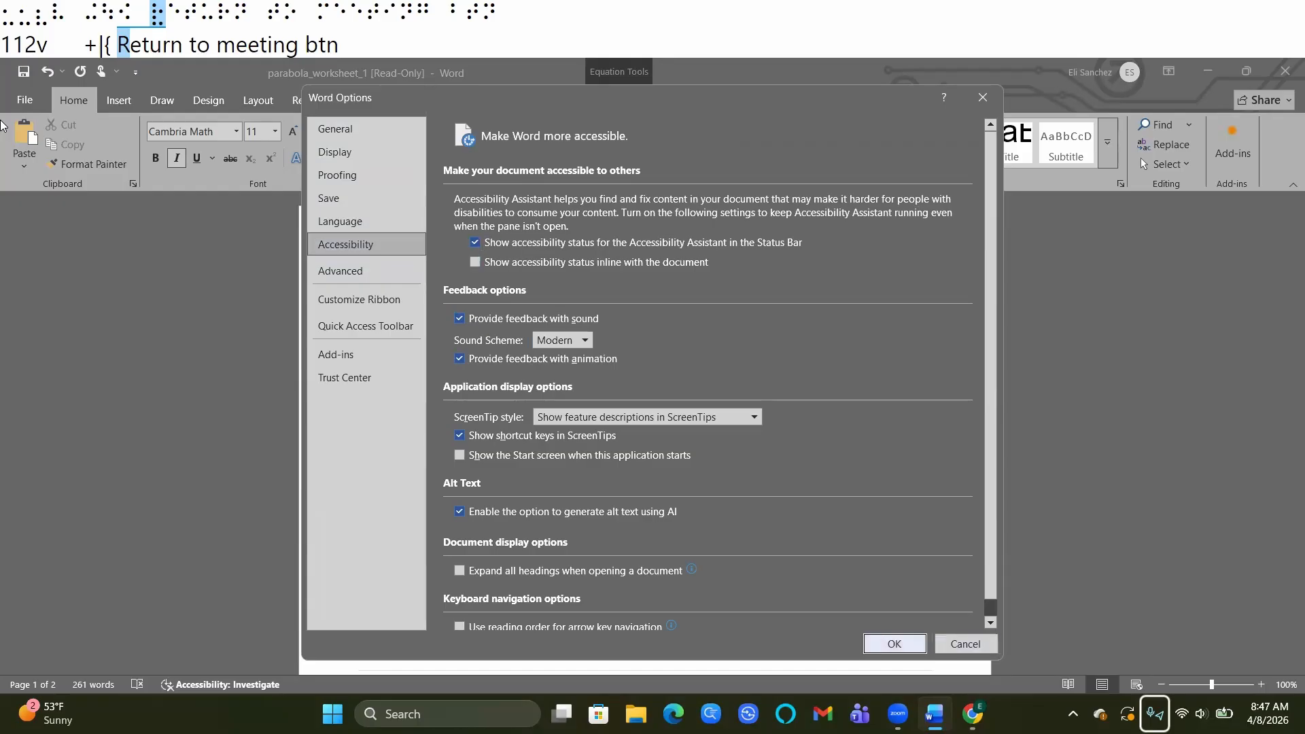
key(Return)
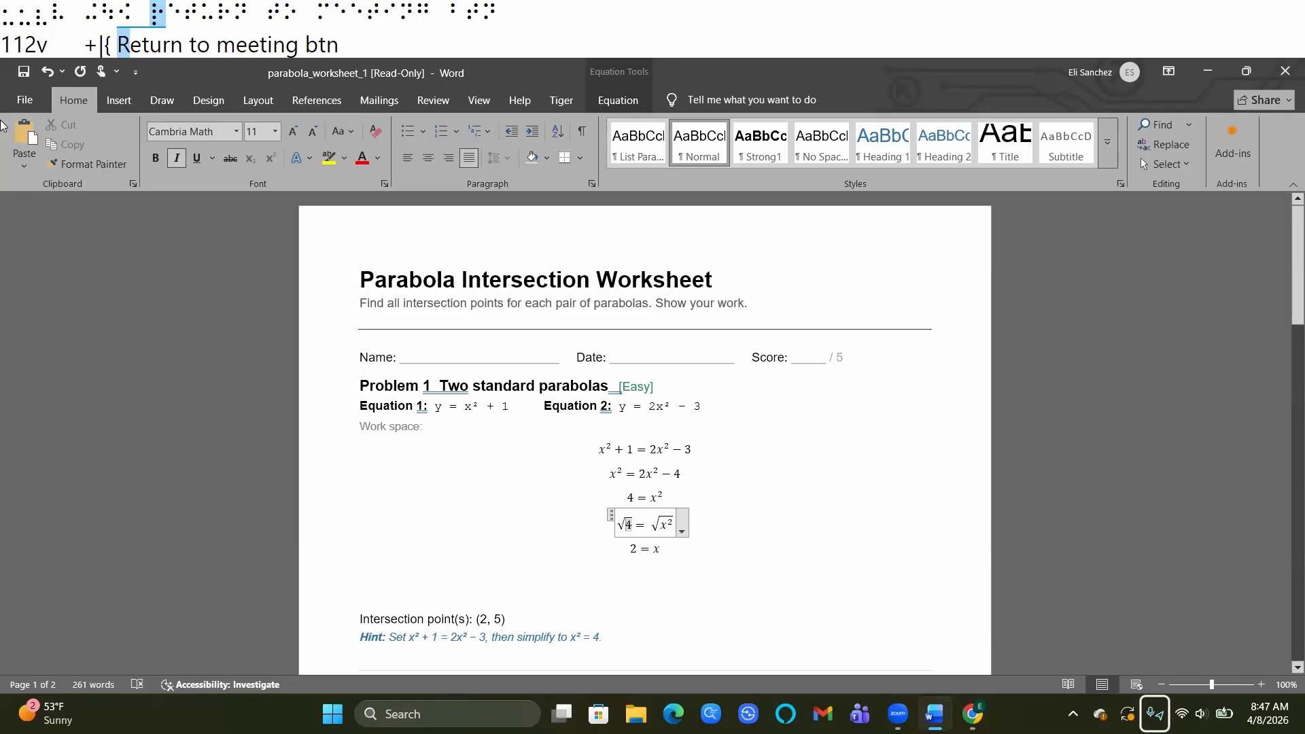
key(alt+s)
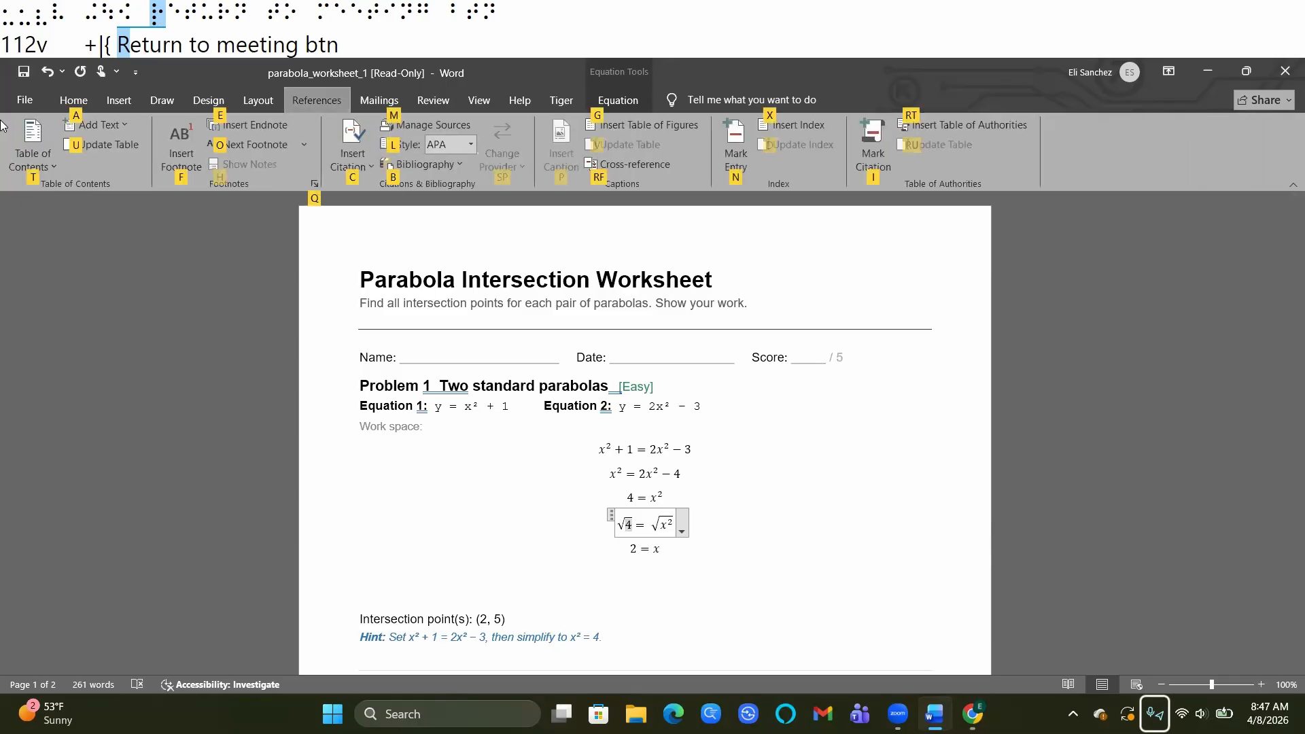
key(Escape)
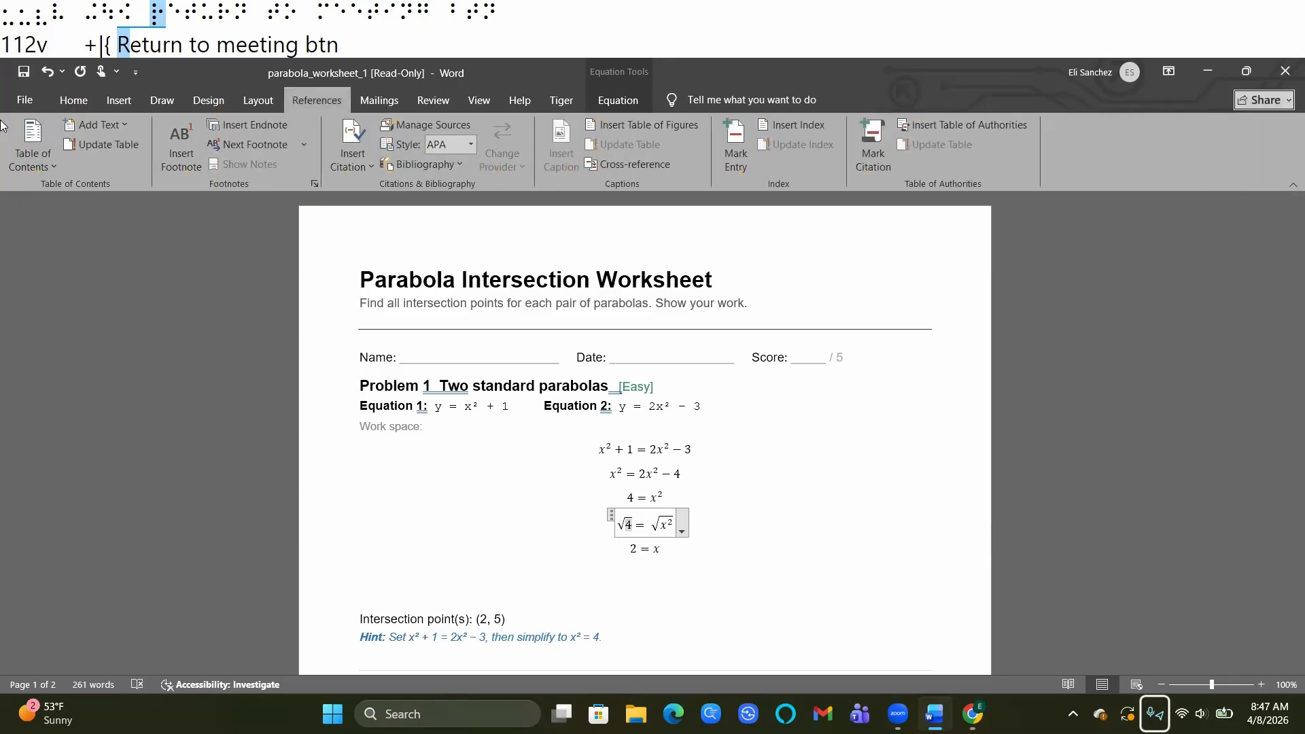
key(Tab)
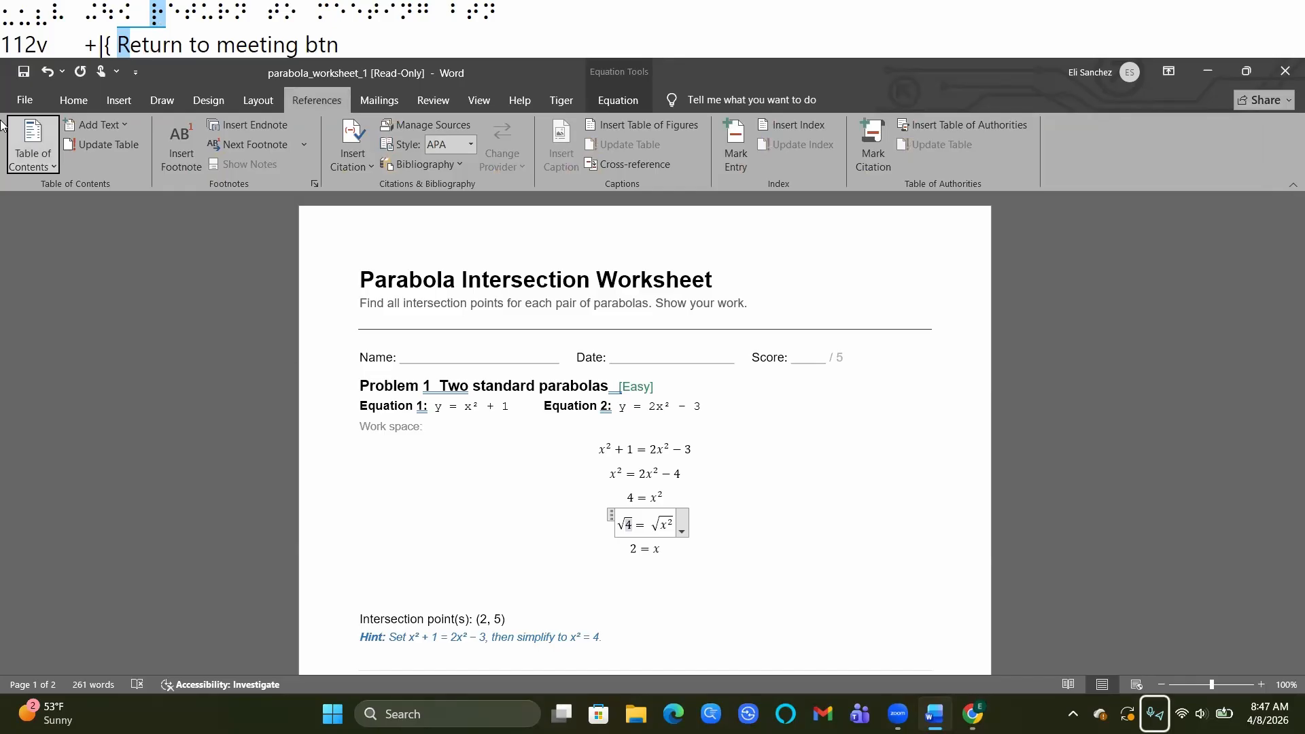
key(Tab)
key(Tab)
key(Escape)
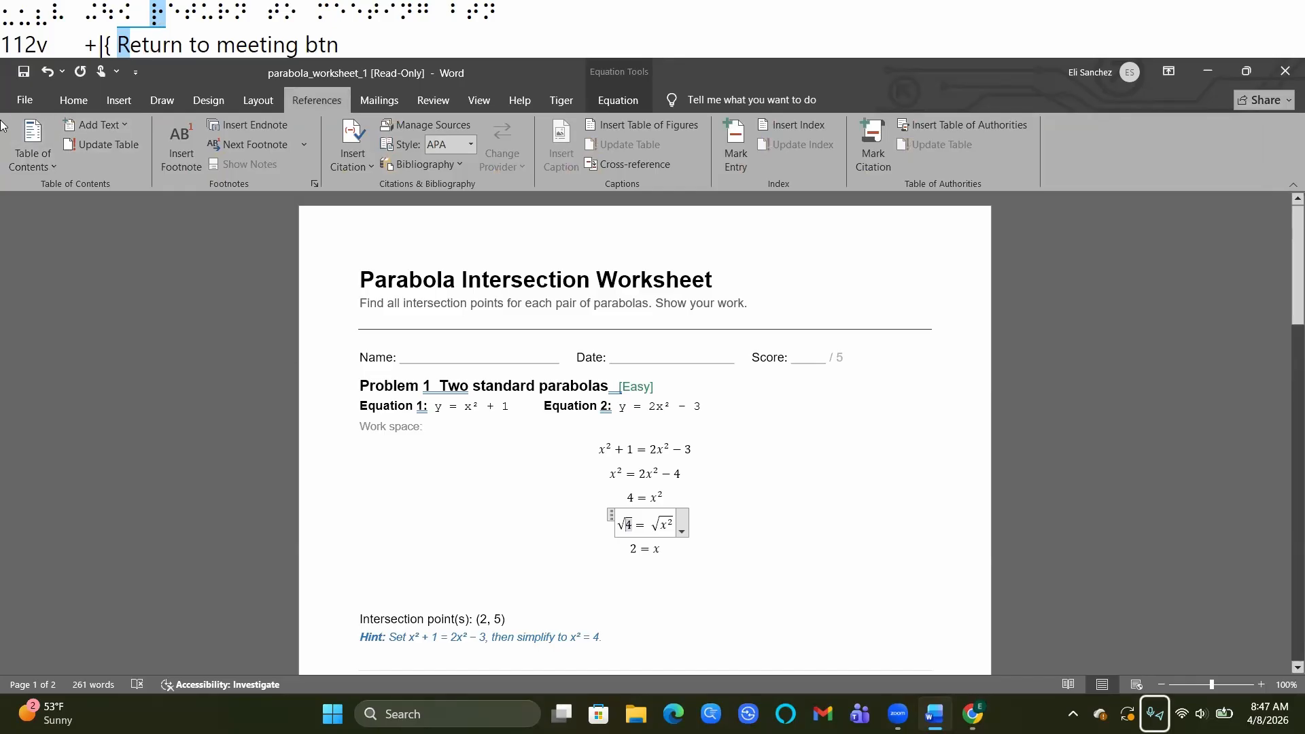
- Save the worksheet as a Word Document named parabola_worksheet_1 in the Documents folder
key(F12)
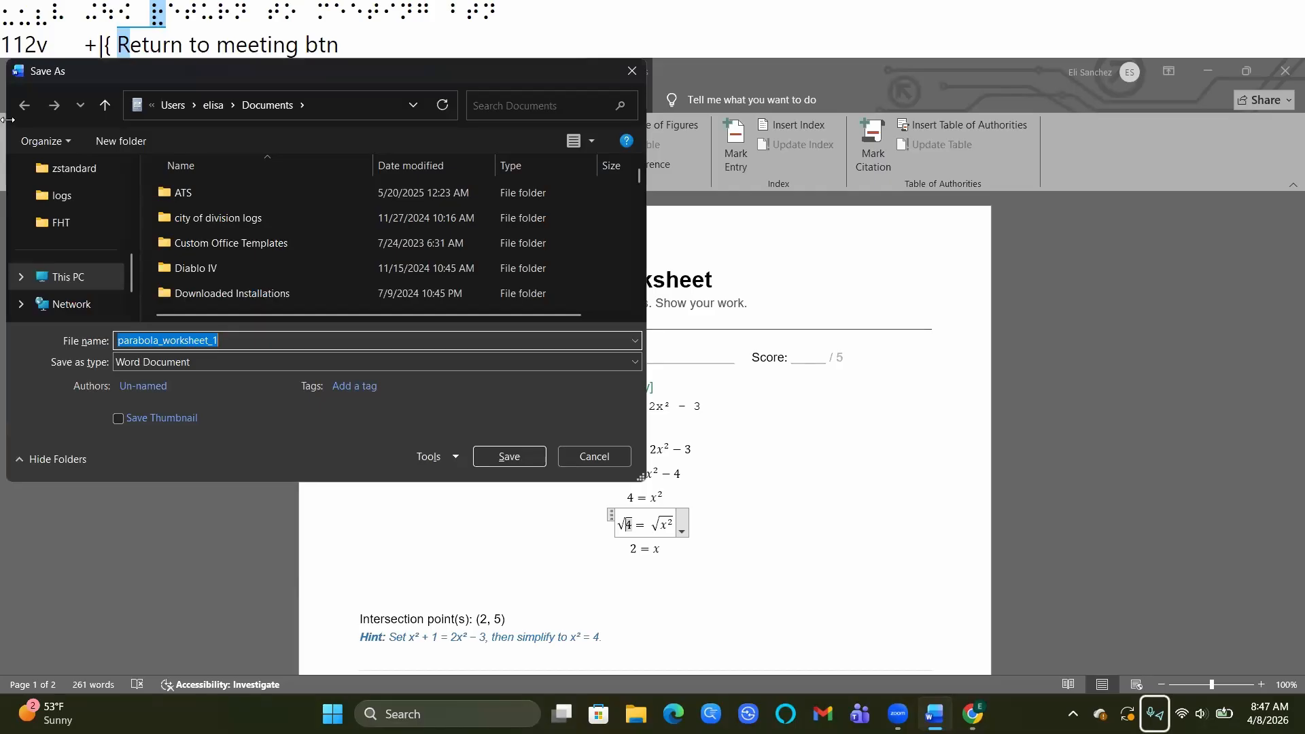
key(Return)
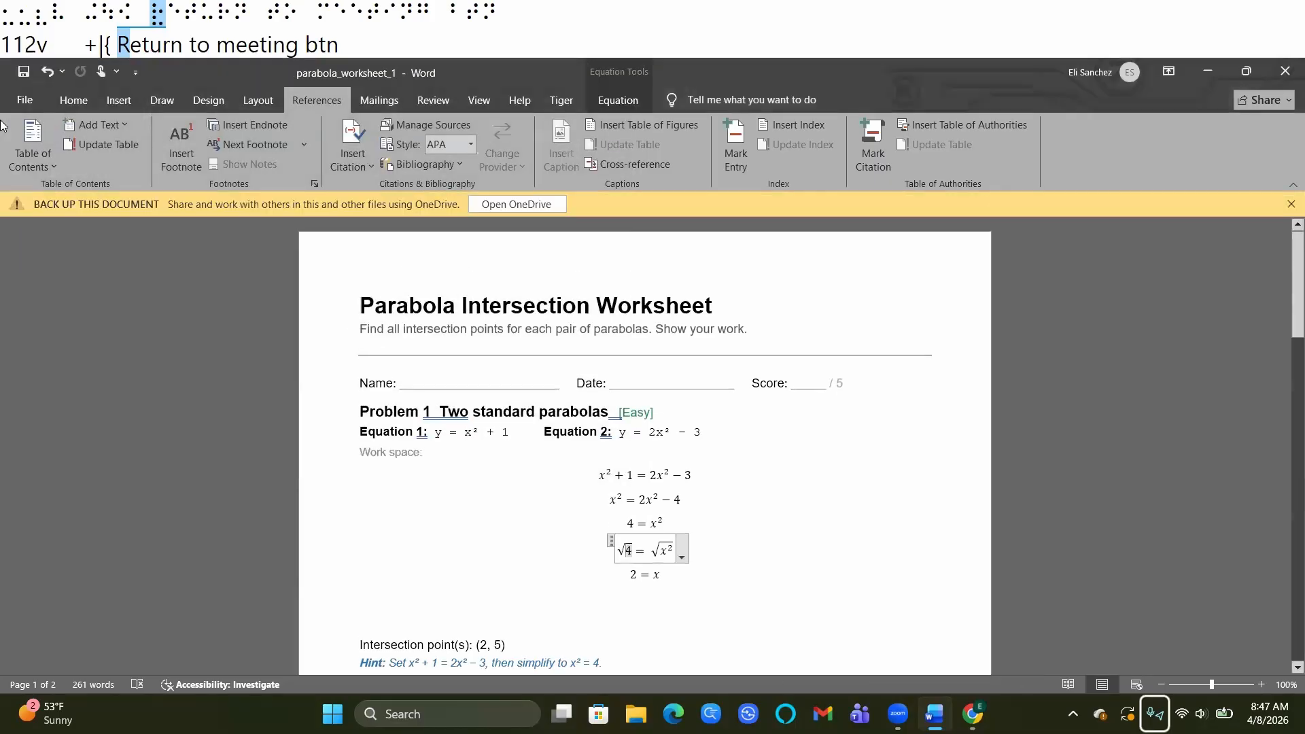